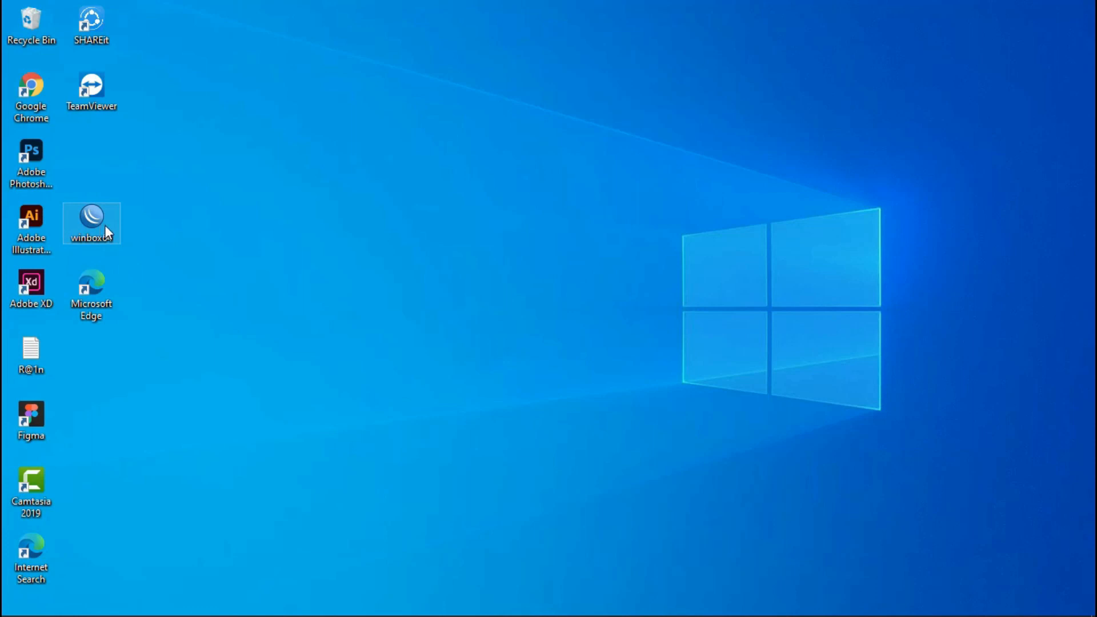
# - Launch WinBox and log into router 192.168.88.1 as admin with an empty password
pyautogui.doubleClick(92, 220)
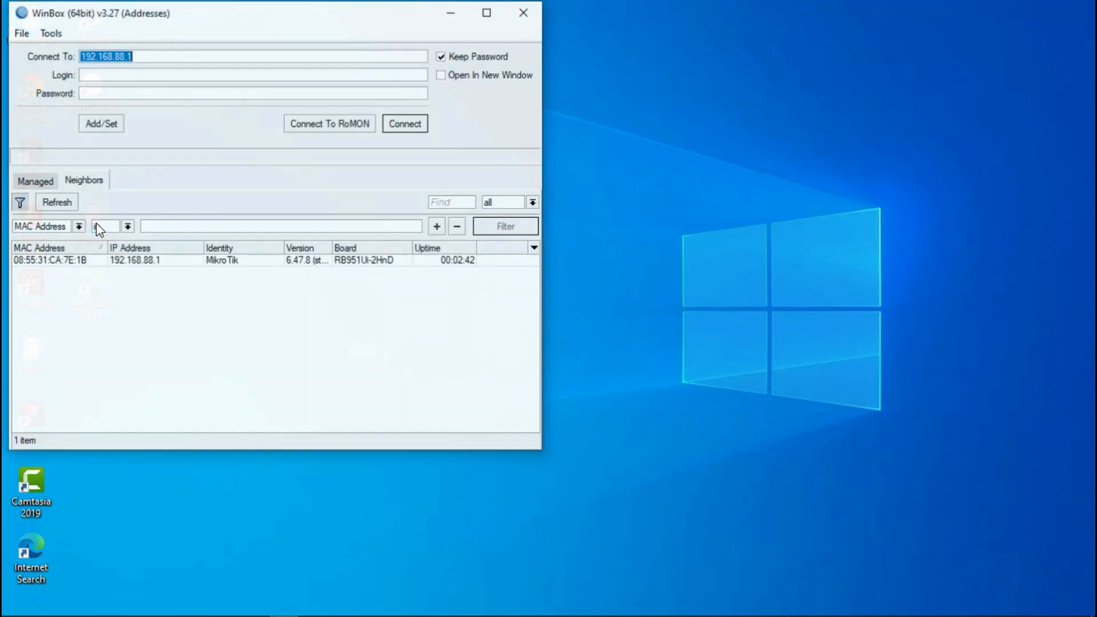
pyautogui.click(145, 262)
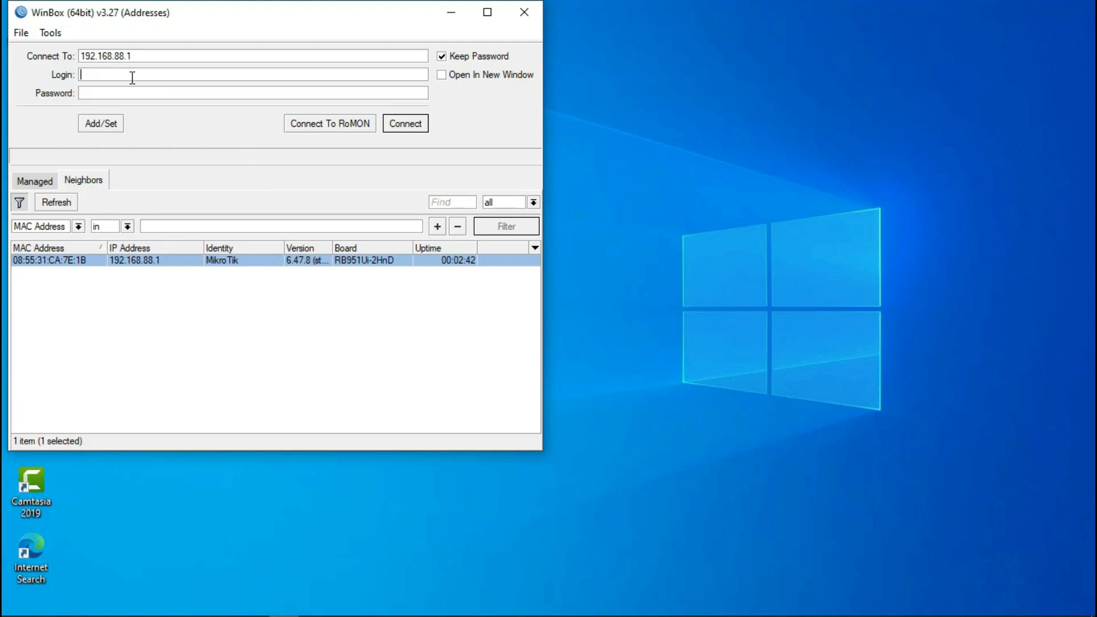
pyautogui.write('ADMIN')
pyautogui.press('BackSpace')
pyautogui.press('BackSpace')
pyautogui.press('BackSpace')
pyautogui.press('BackSpace')
pyautogui.press('BackSpace')
pyautogui.write('admin')
pyautogui.click(130, 93)
pyautogui.click(415, 130)
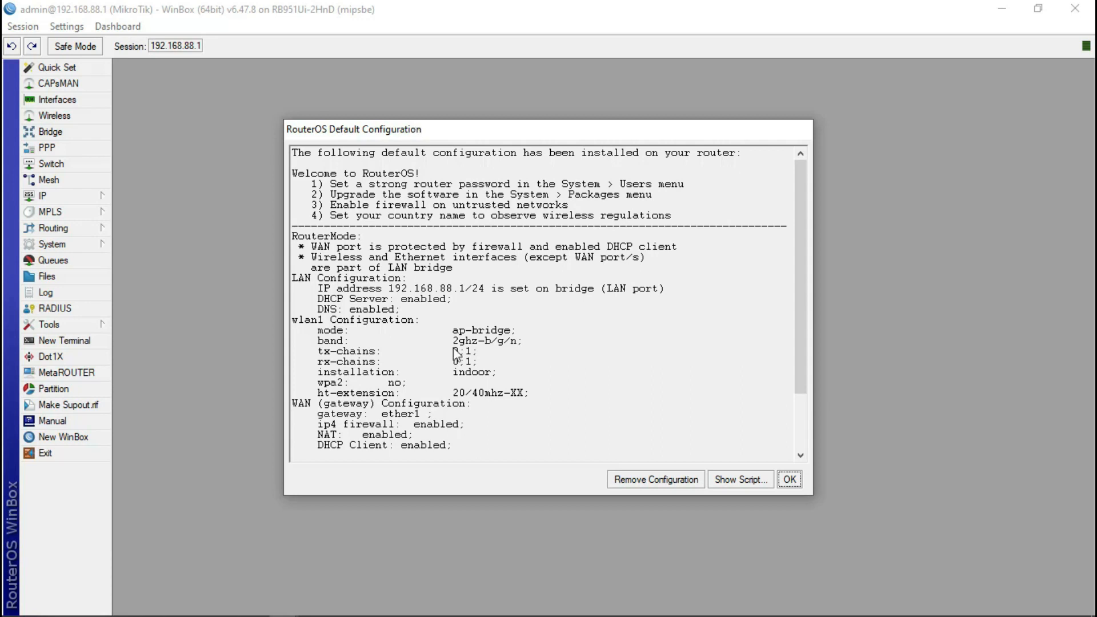
# - Remove the router's default configuration, then quit and relaunch WinBox
pyautogui.click(639, 480)
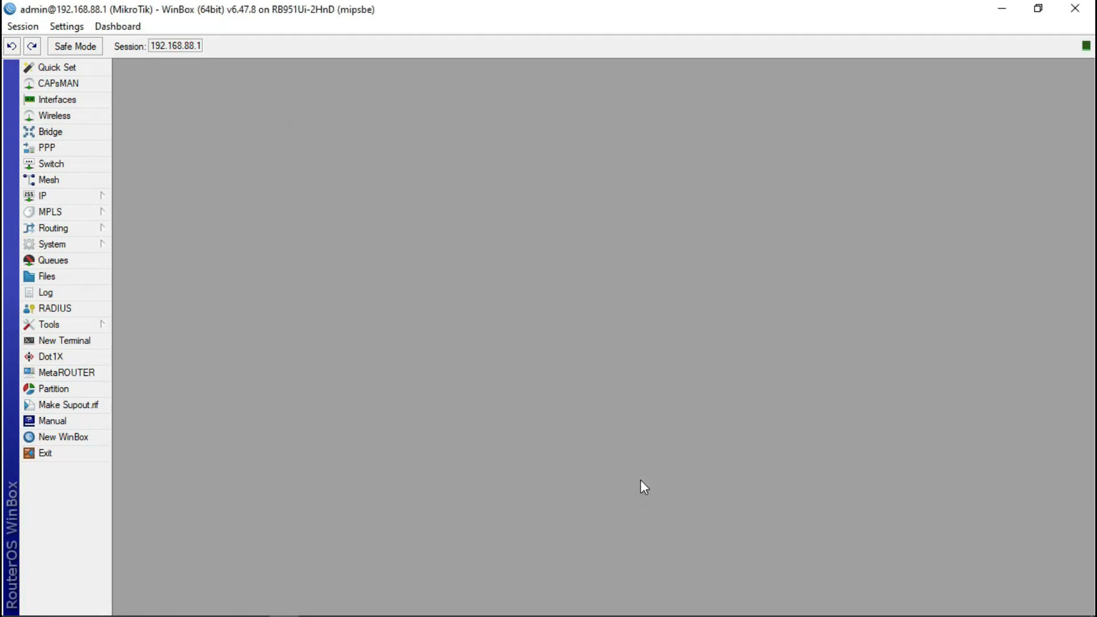
pyautogui.click(55, 456)
pyautogui.doubleClick(91, 221)
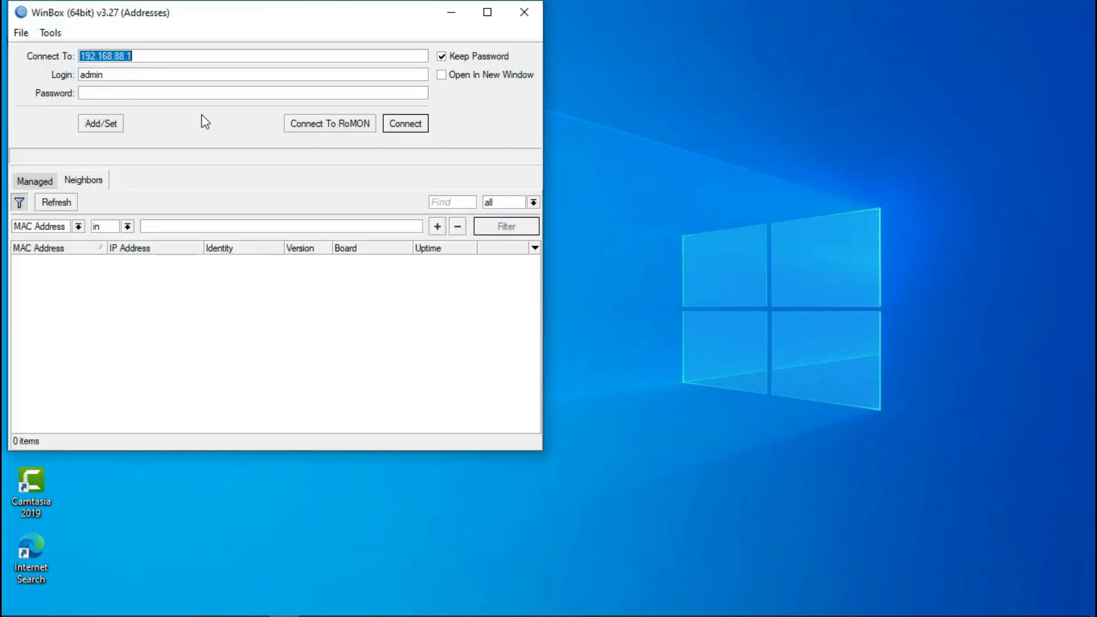
# - Connect to the router by its MAC address 08:55:31:CA:7E:1B
pyautogui.click(128, 264)
pyautogui.click(128, 264)
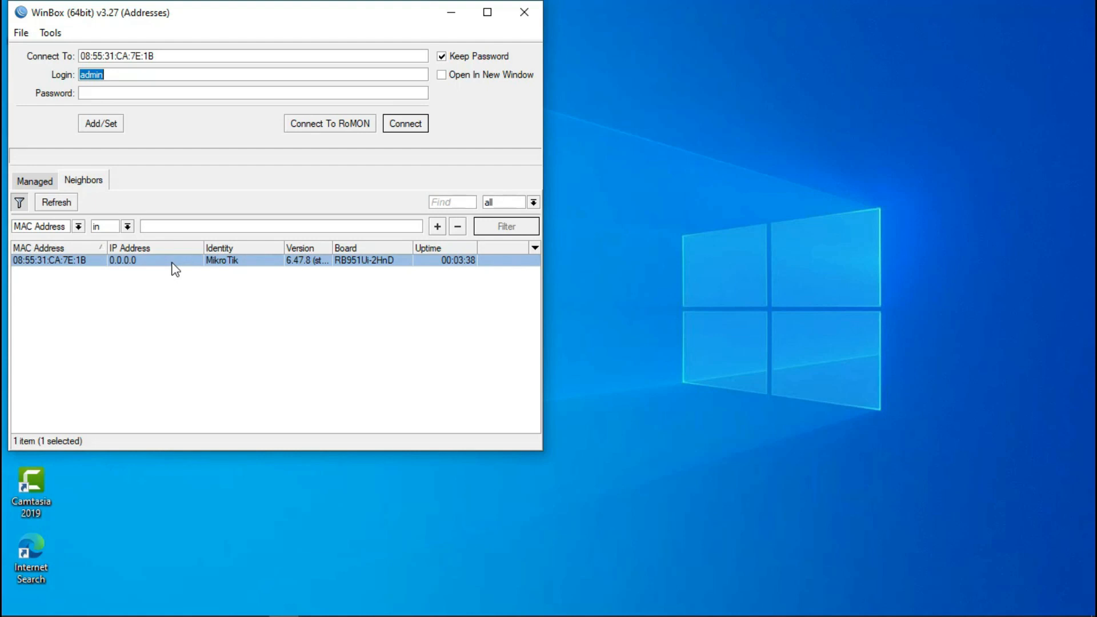
pyautogui.click(402, 125)
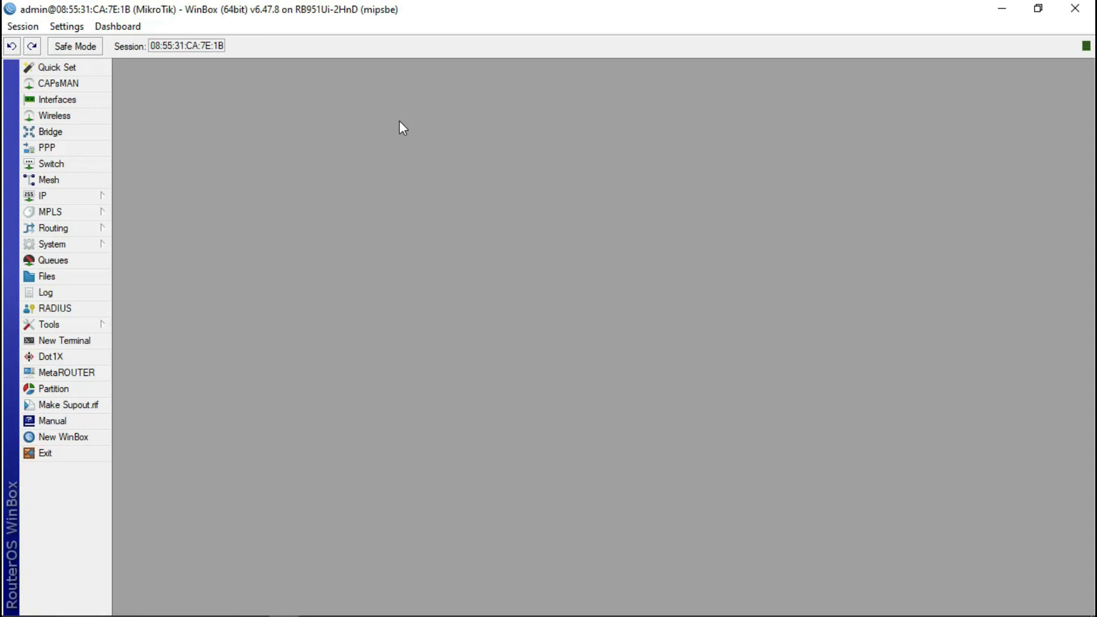
pyautogui.click(90, 198)
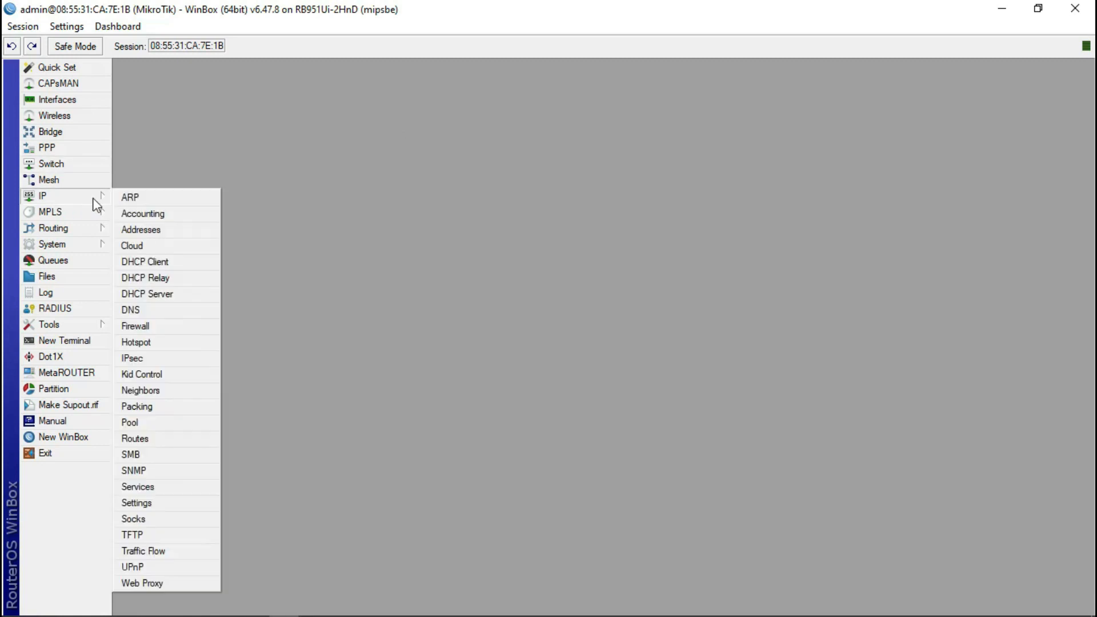
pyautogui.click(140, 230)
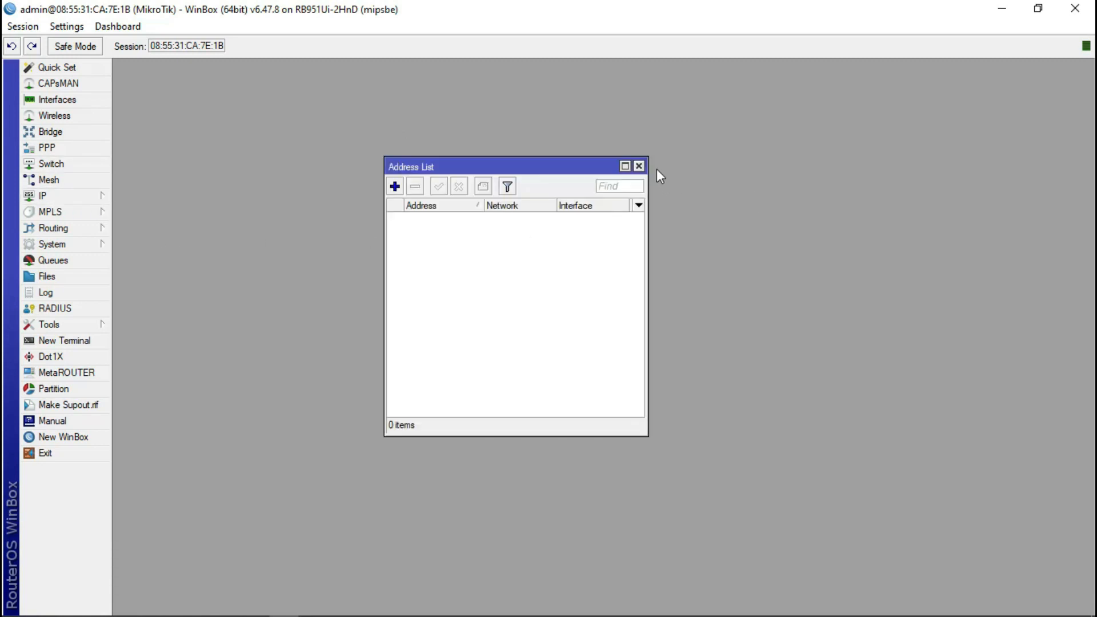
pyautogui.click(639, 167)
pyautogui.click(47, 194)
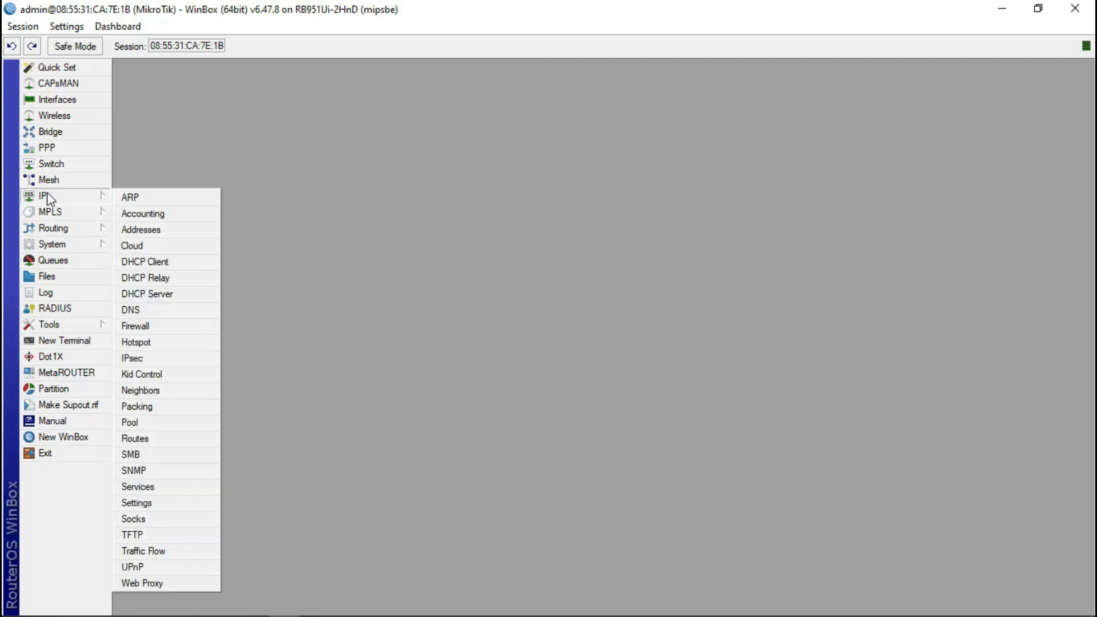
pyautogui.click(159, 294)
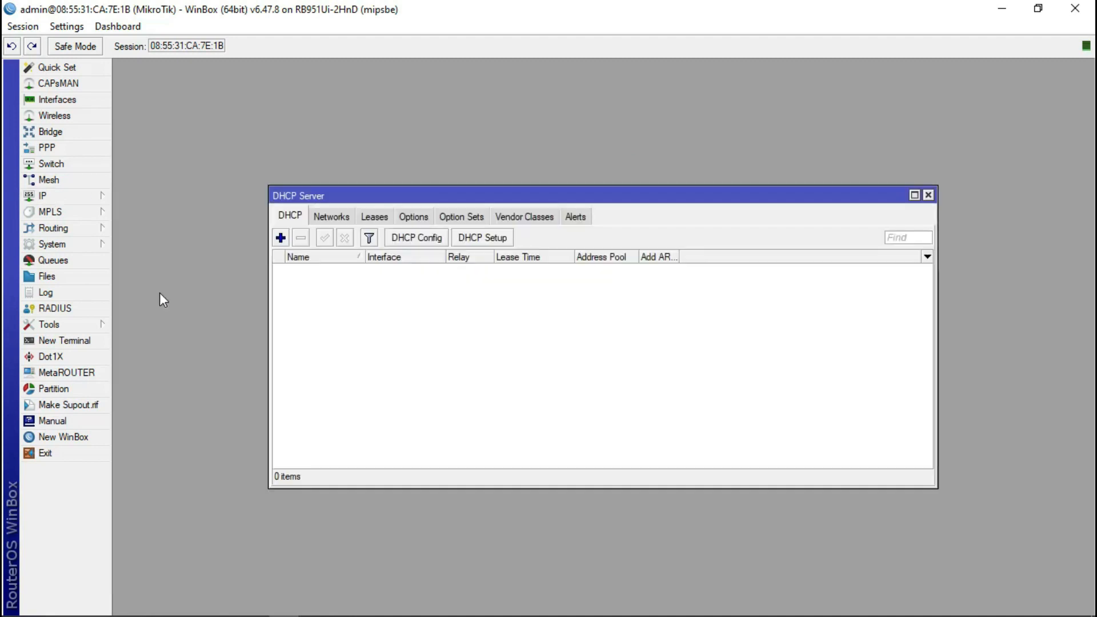
pyautogui.click(928, 195)
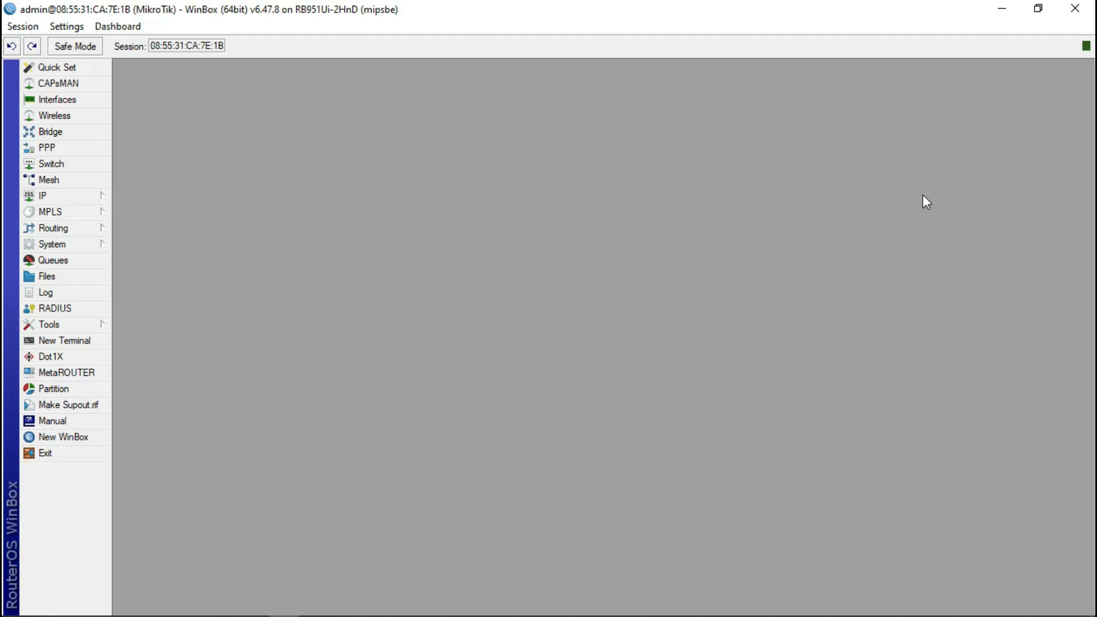
pyautogui.click(79, 198)
pyautogui.click(169, 340)
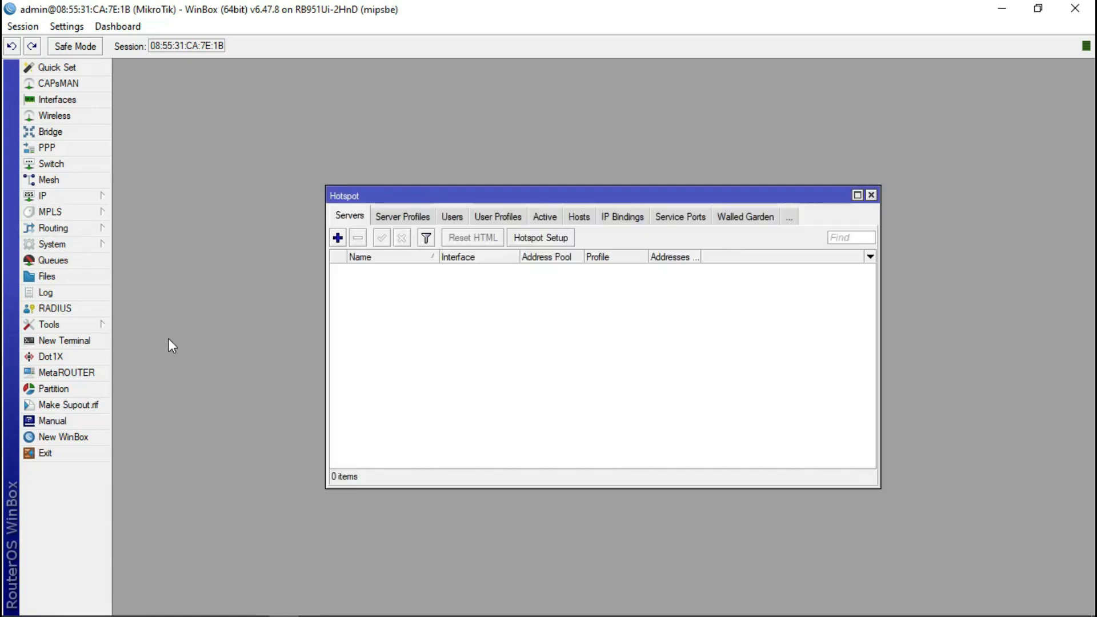
pyautogui.click(870, 195)
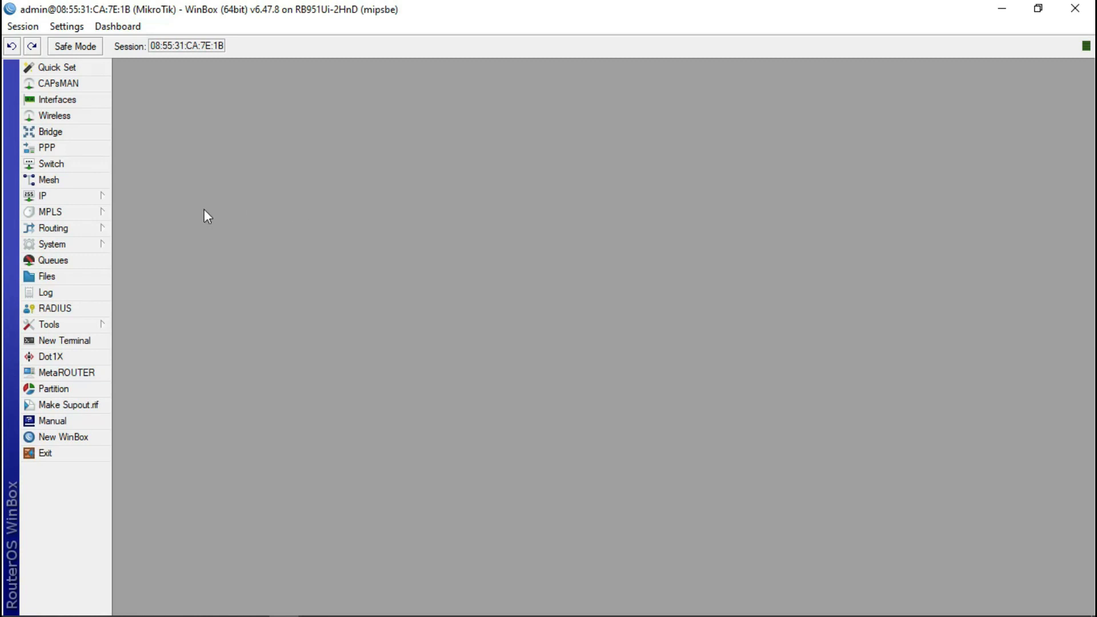
pyautogui.click(65, 101)
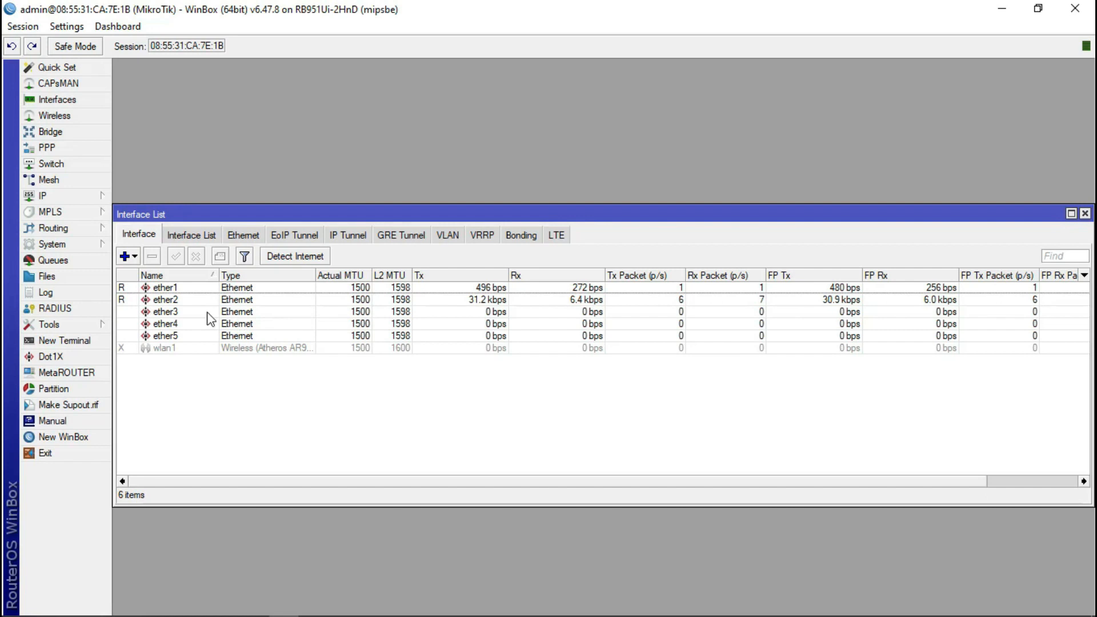
pyautogui.click(181, 334)
pyautogui.click(180, 324)
pyautogui.click(179, 314)
pyautogui.click(180, 299)
pyautogui.click(180, 287)
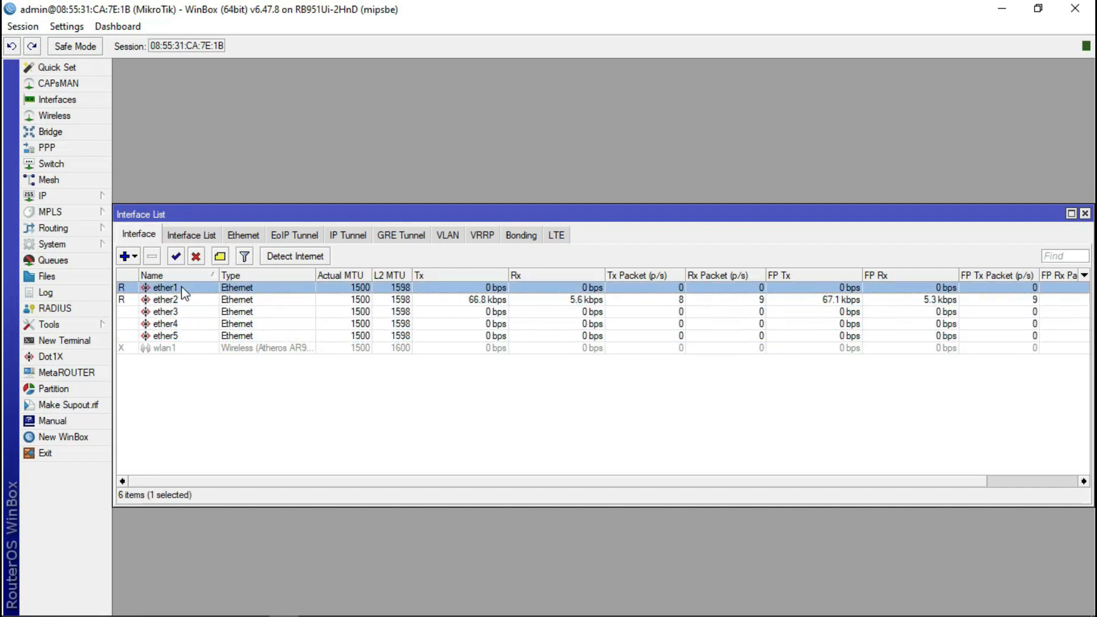
pyautogui.click(170, 349)
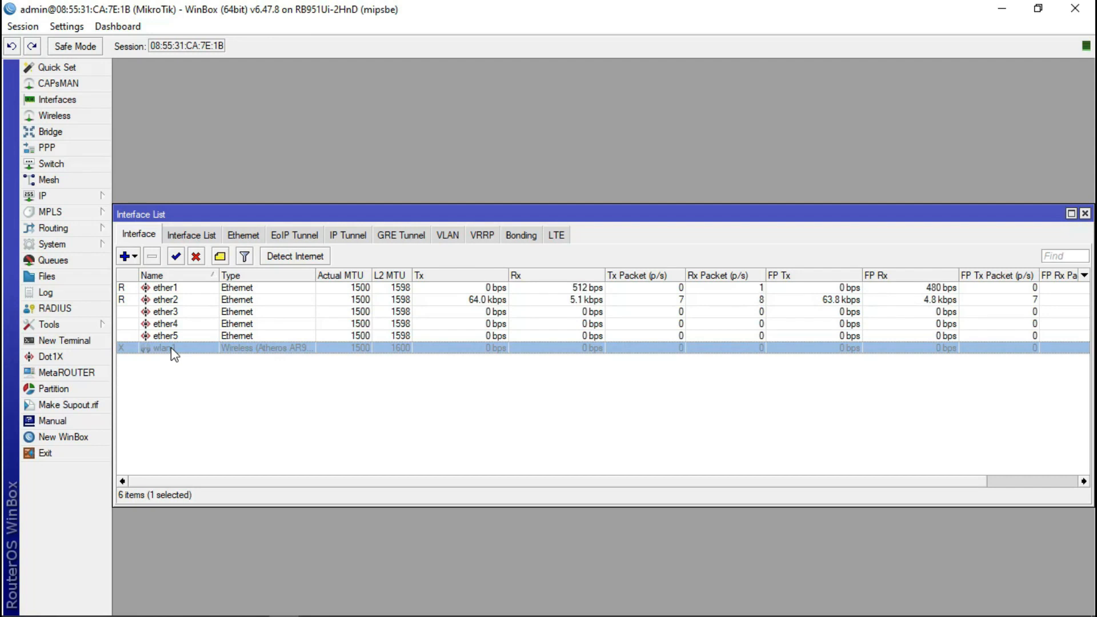
pyautogui.click(1084, 214)
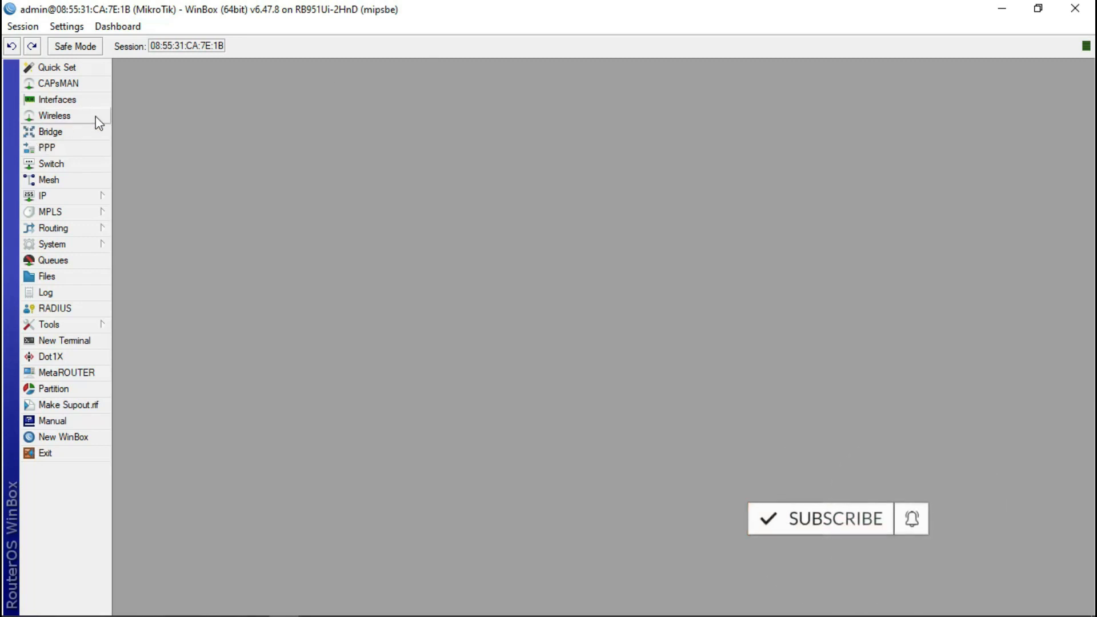
pyautogui.click(85, 99)
pyautogui.click(170, 299)
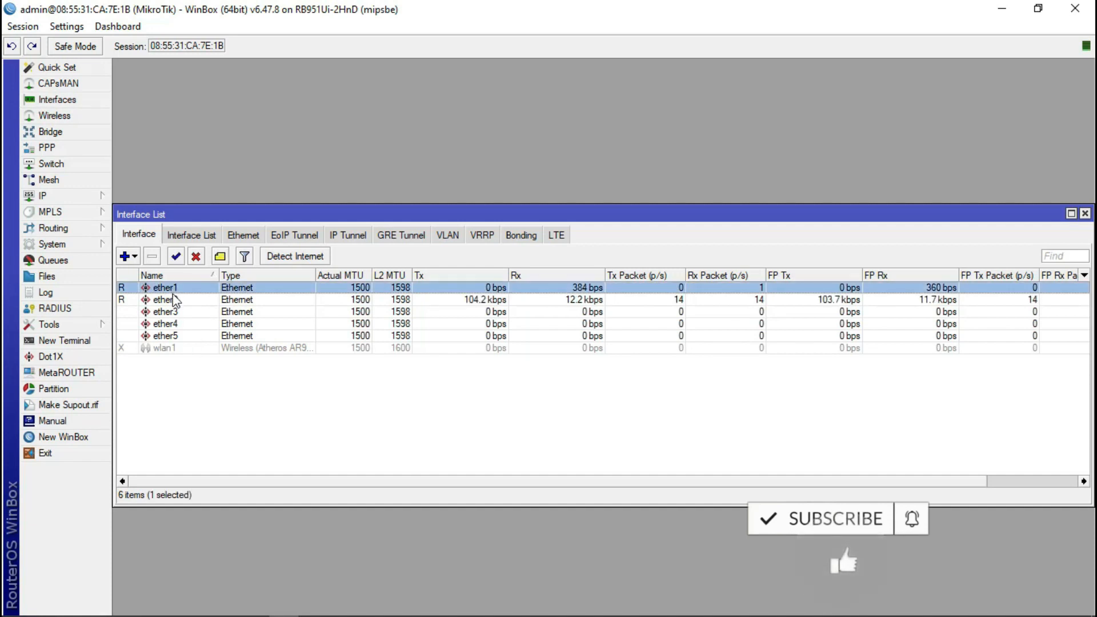
pyautogui.click(179, 324)
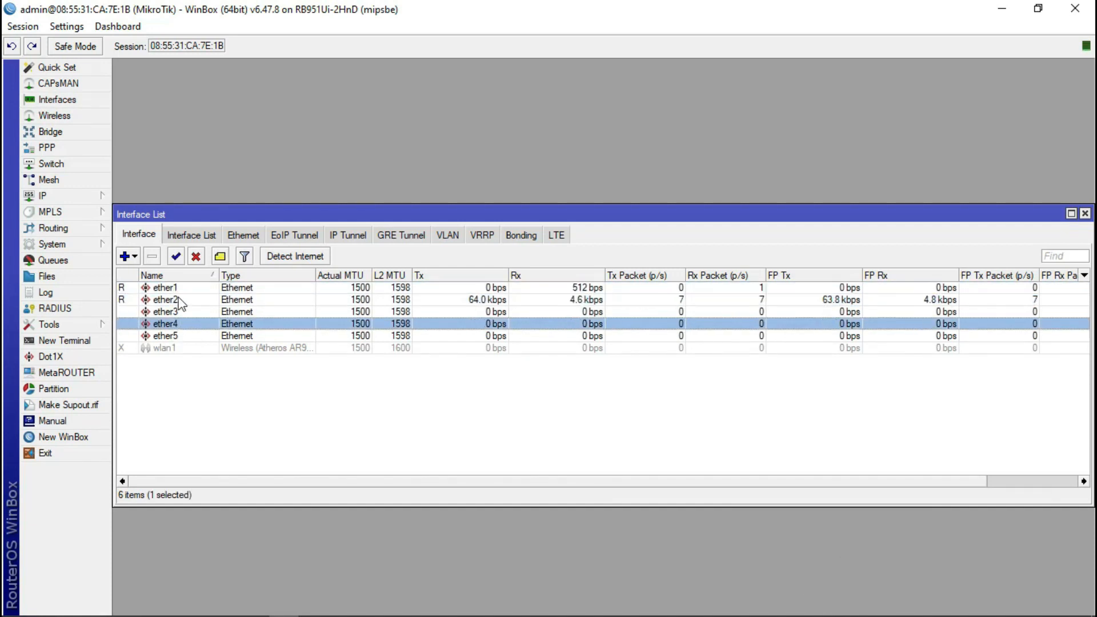
pyautogui.click(1084, 213)
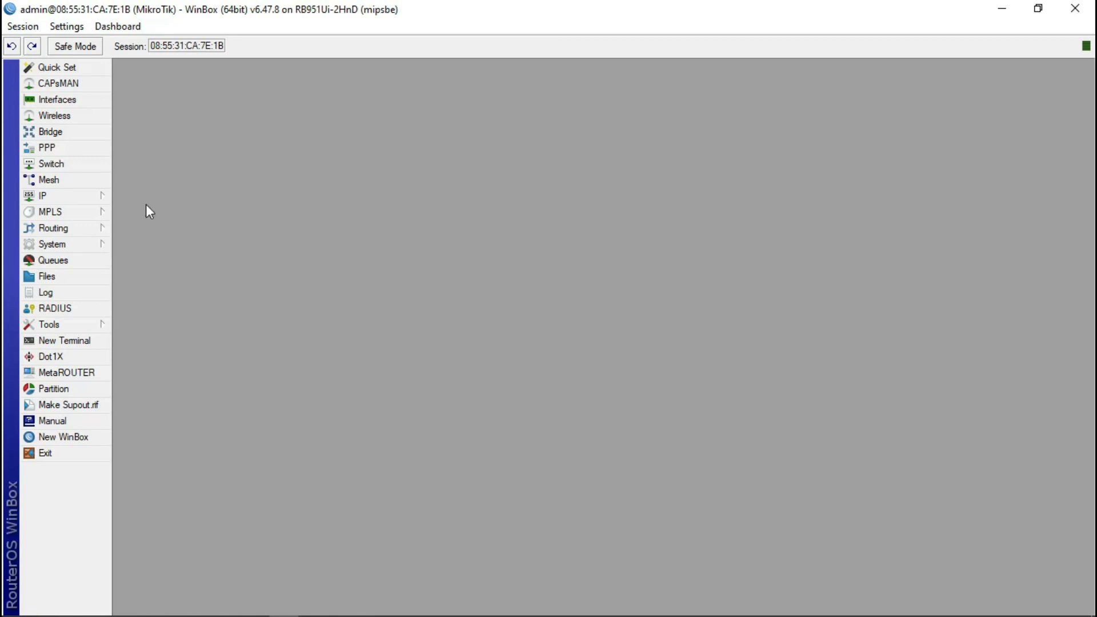
# - Change the router identity from MikroTik to YESHABOBA under System > Identity
pyautogui.click(69, 198)
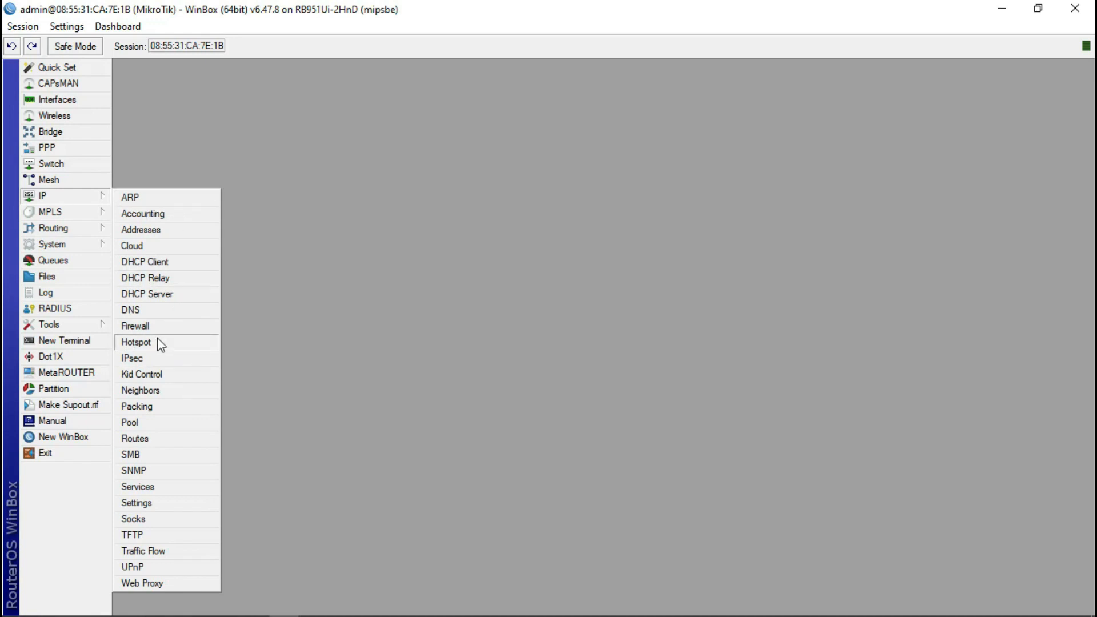
pyautogui.click(72, 249)
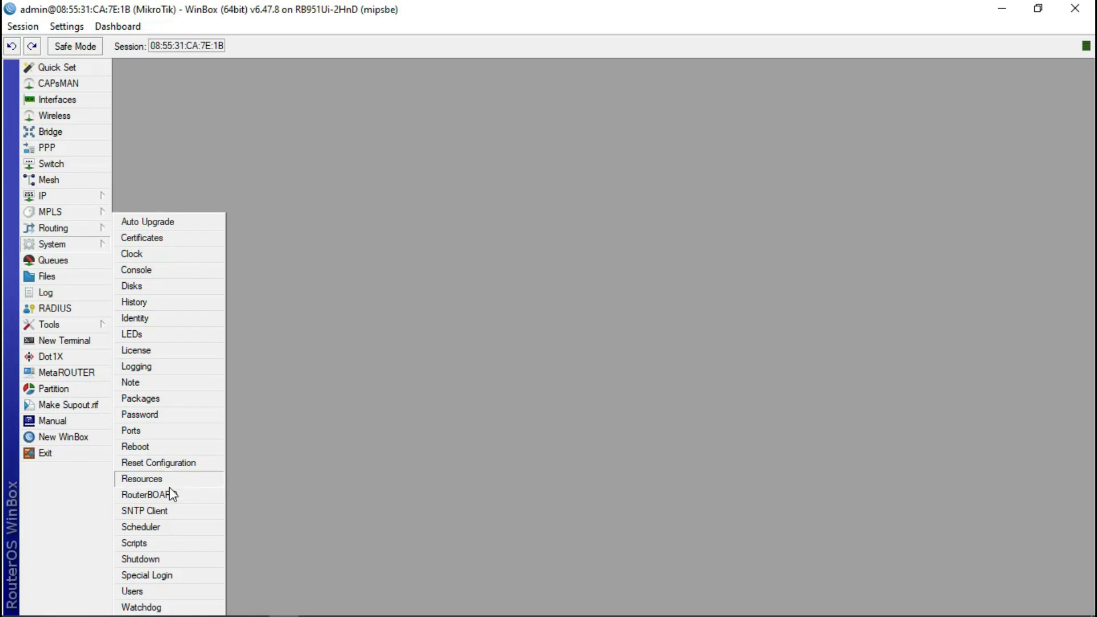
pyautogui.click(161, 319)
pyautogui.press('BackSpace')
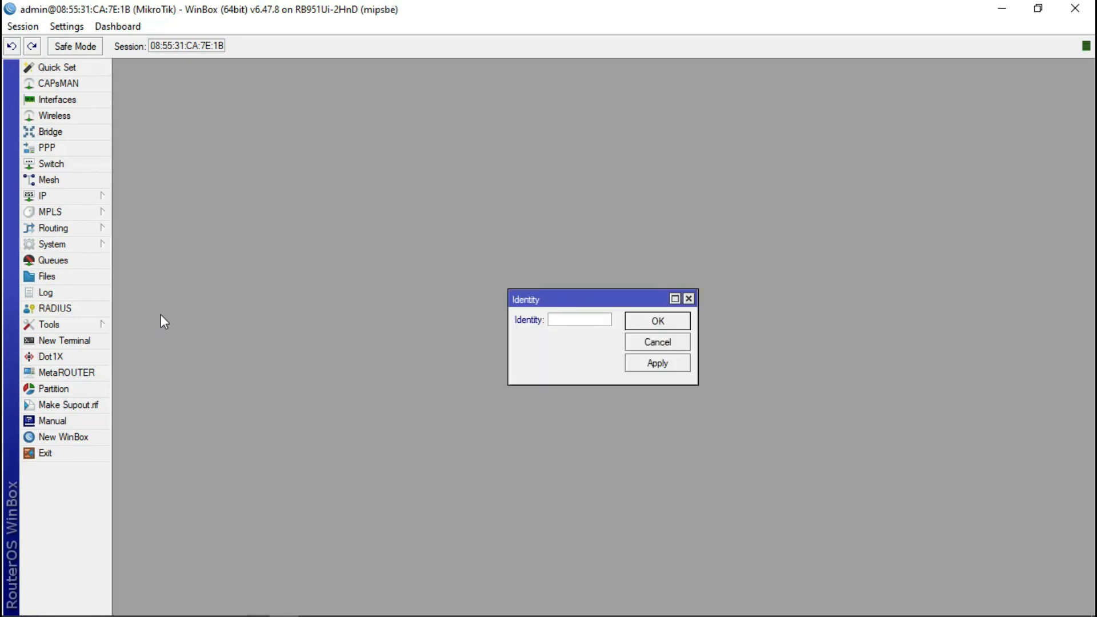
pyautogui.write('YESHABOBA')
pyautogui.click(666, 321)
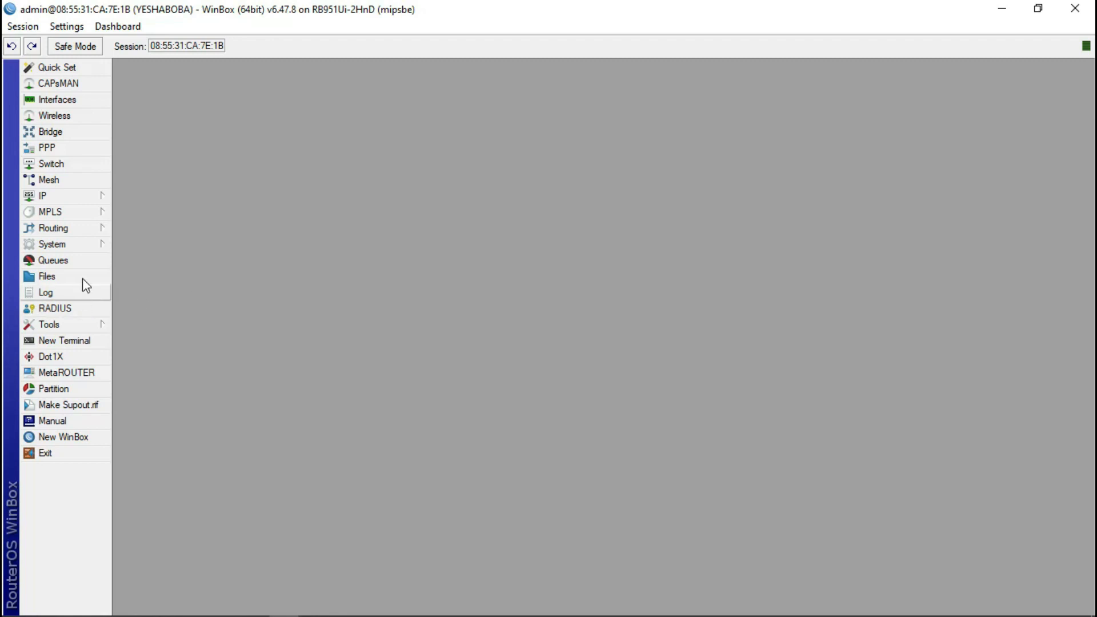
pyautogui.click(78, 245)
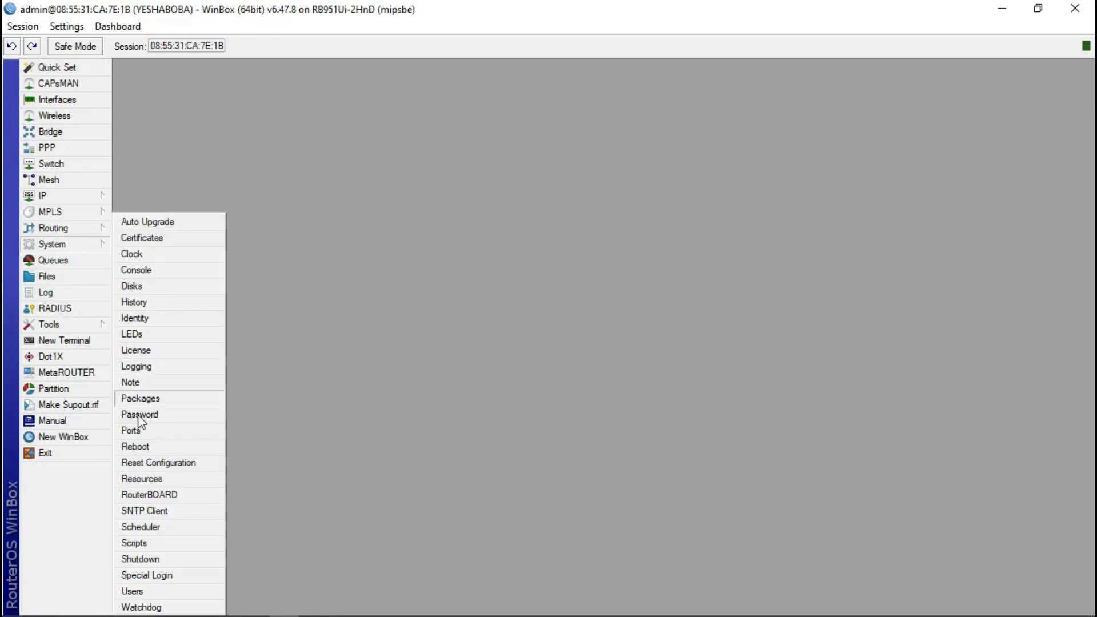
pyautogui.click(141, 591)
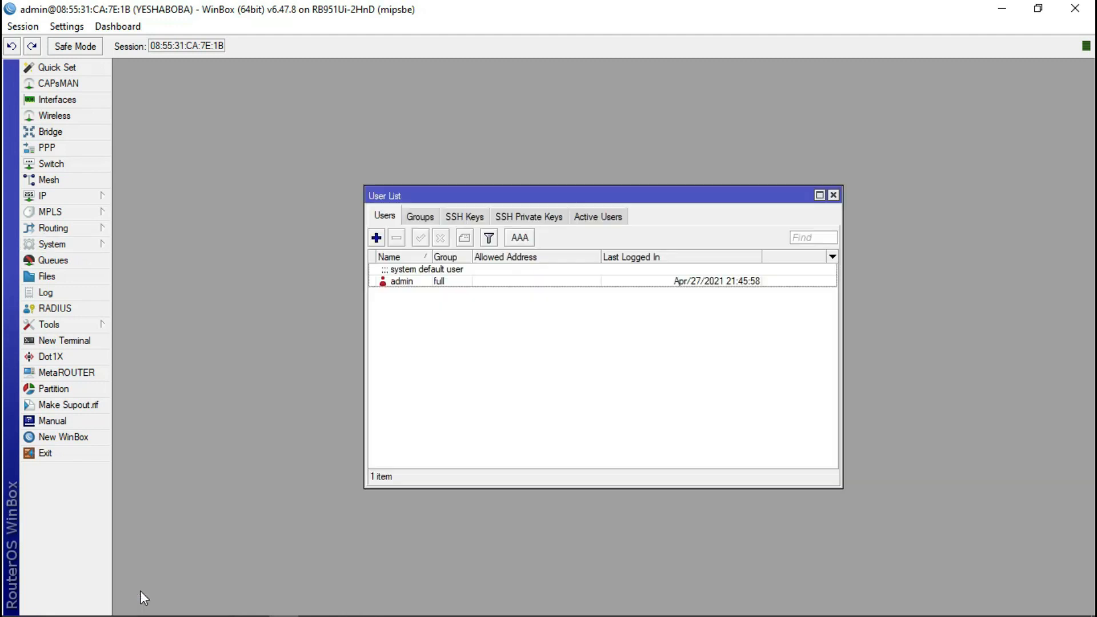
pyautogui.click(411, 283)
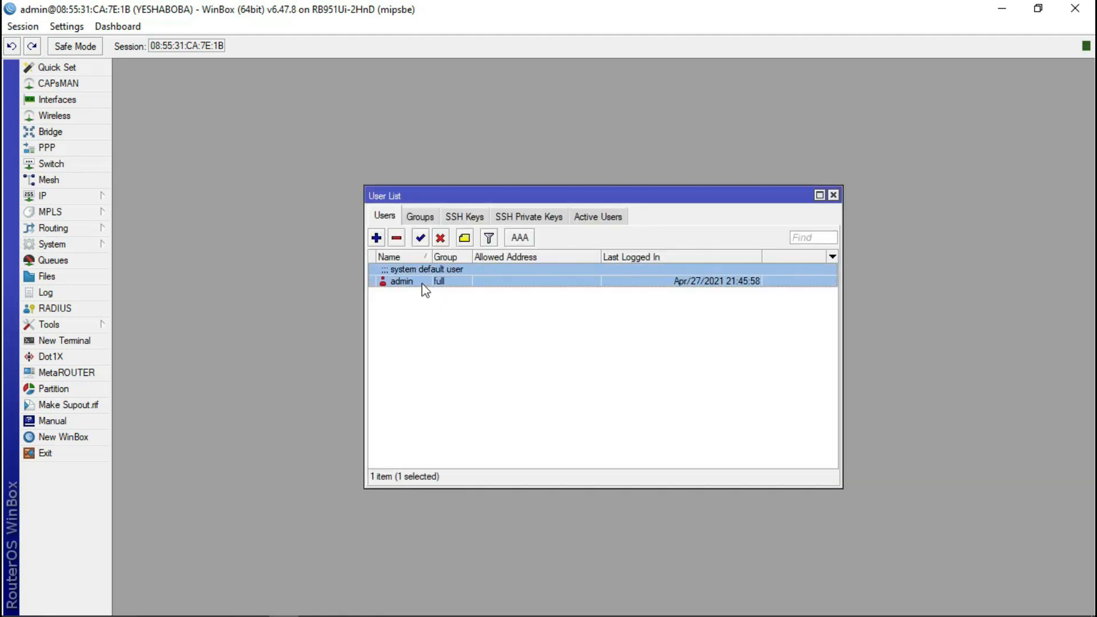
pyautogui.click(376, 238)
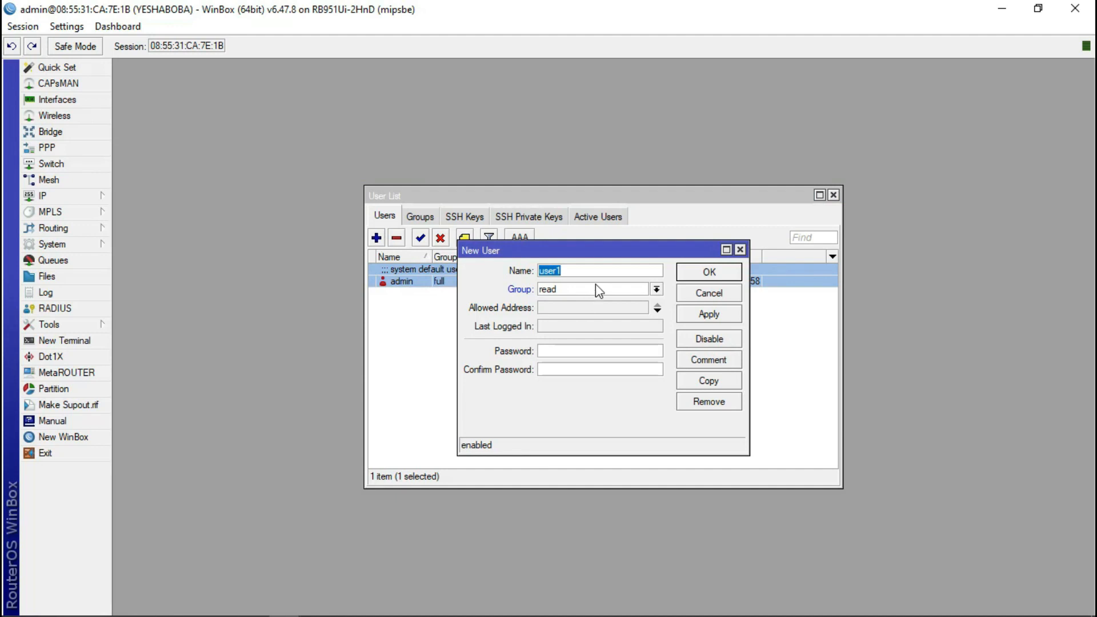
pyautogui.press('BackSpace')
pyautogui.write('yeshaboba')
pyautogui.click(596, 288)
pyautogui.click(571, 298)
pyautogui.click(575, 348)
pyautogui.write('******')
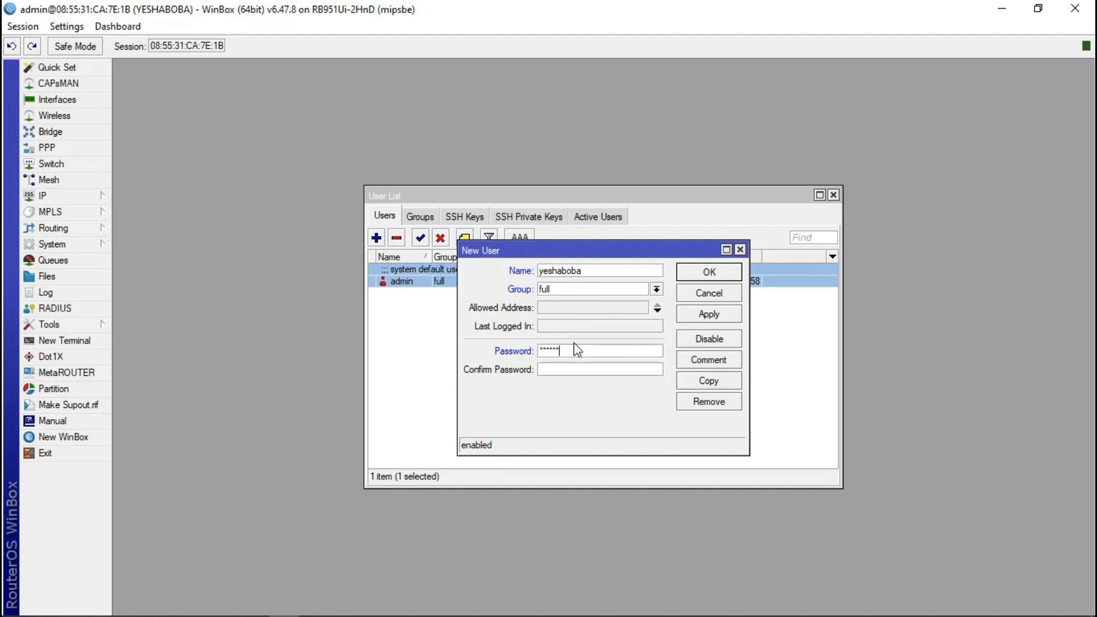
pyautogui.click(579, 373)
pyautogui.write('******')
pyautogui.click(708, 271)
# - Disable the default admin account and close the User List
pyautogui.click(413, 276)
pyautogui.click(440, 237)
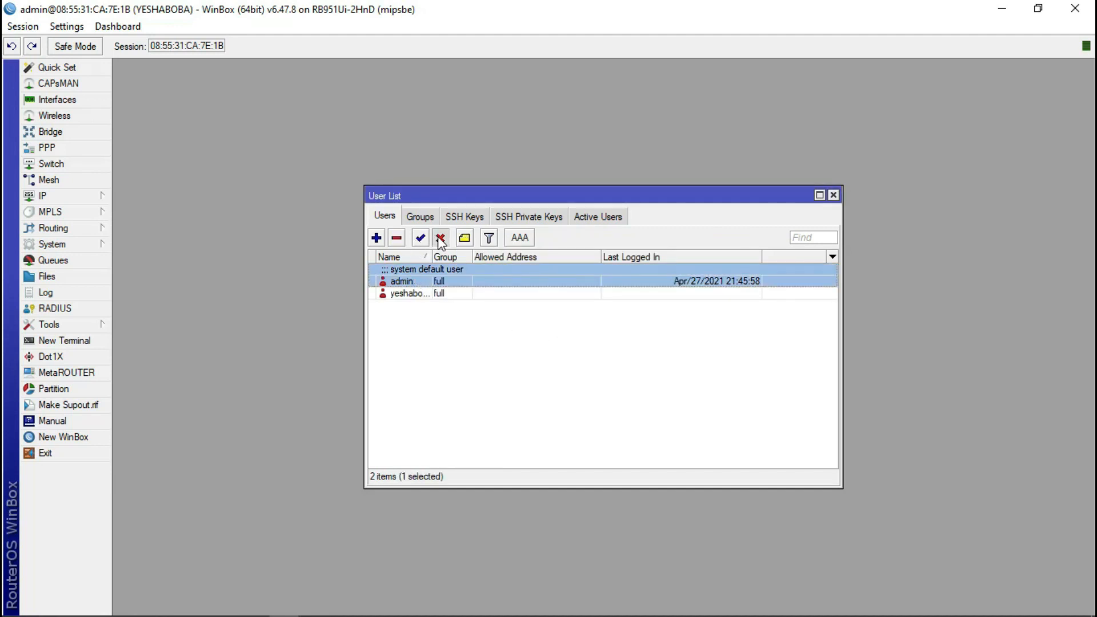
pyautogui.click(833, 195)
# - Reconnect to the router as yeshaboba with its password and show the Interfaces list
pyautogui.click(41, 453)
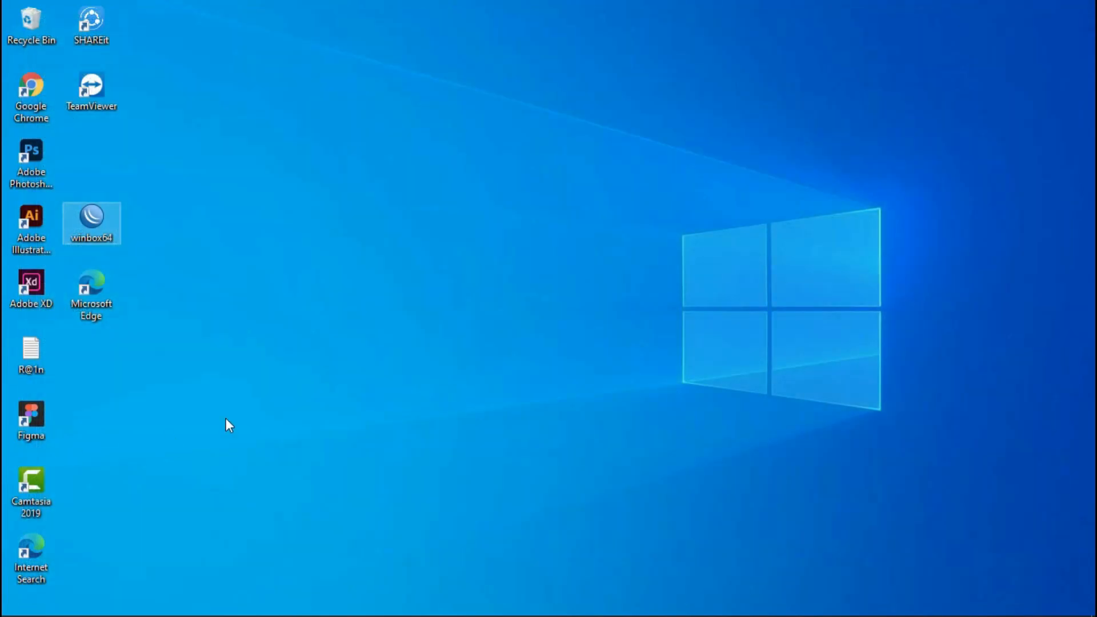
pyautogui.doubleClick(80, 235)
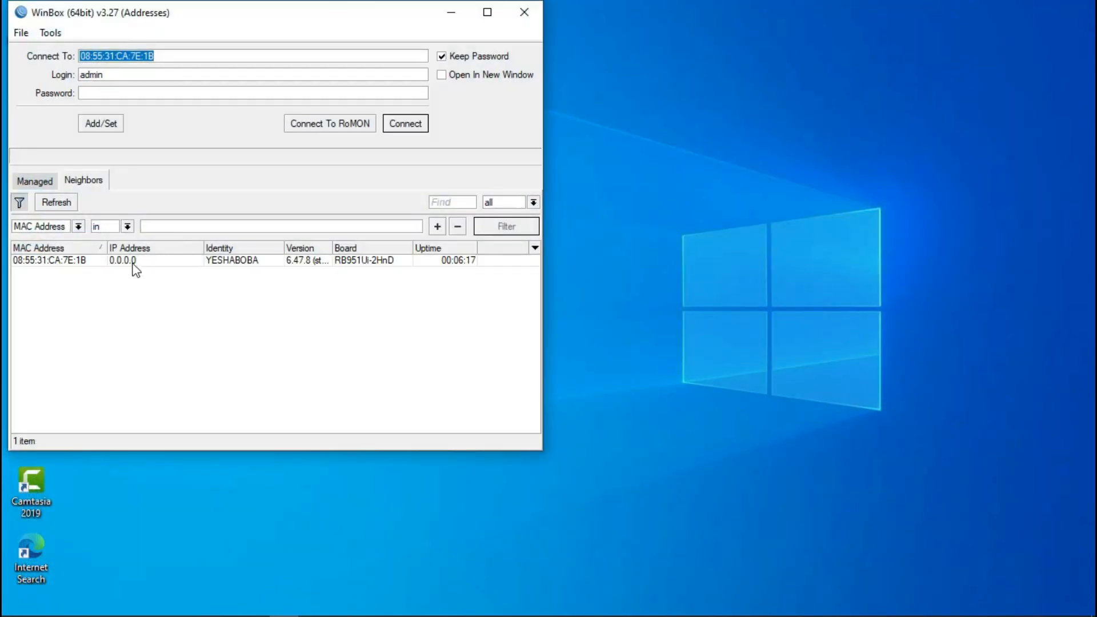
pyautogui.click(130, 260)
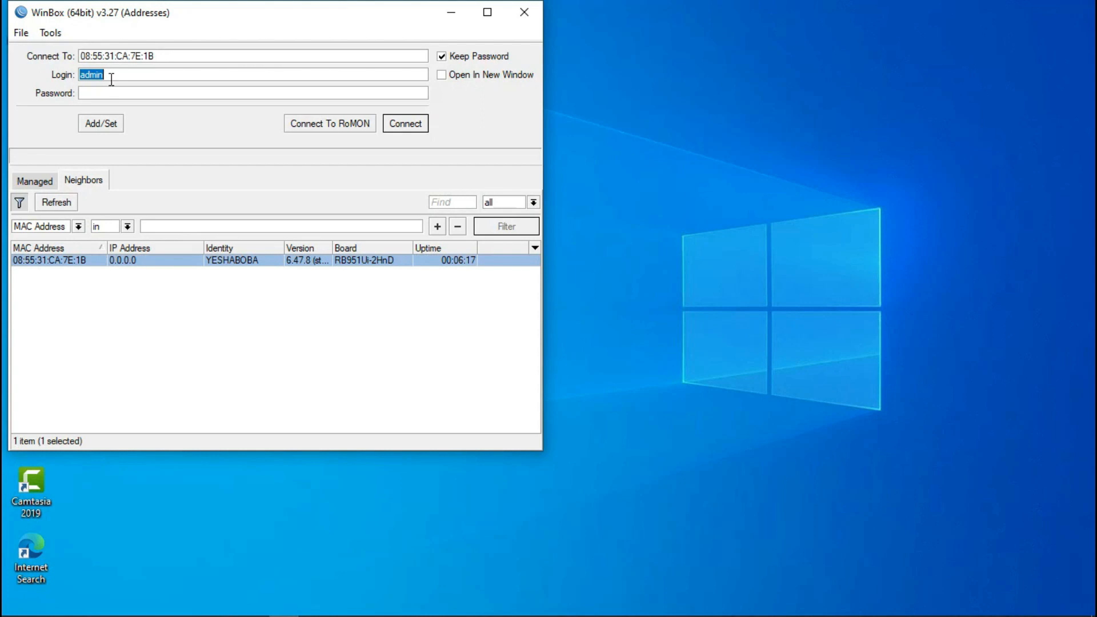
pyautogui.press('BackSpace')
pyautogui.write('yeshaboba')
pyautogui.click(127, 87)
pyautogui.write('******')
pyautogui.click(416, 132)
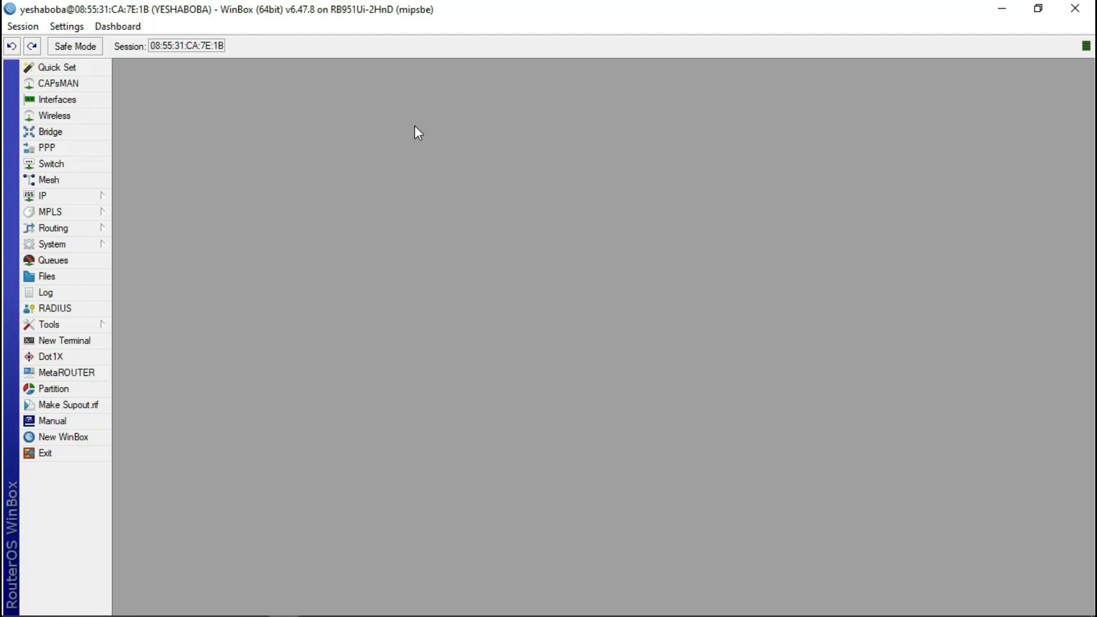
pyautogui.click(83, 102)
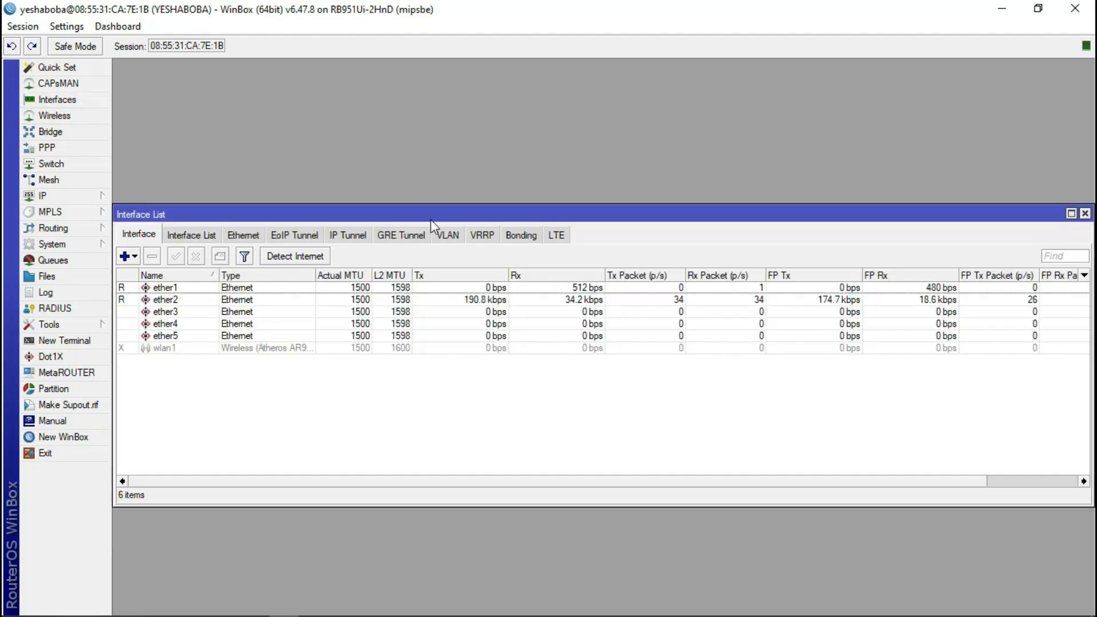
# - Open the Bridge window, then reopen Interfaces and step through ether1–ether5
pyautogui.click(1085, 214)
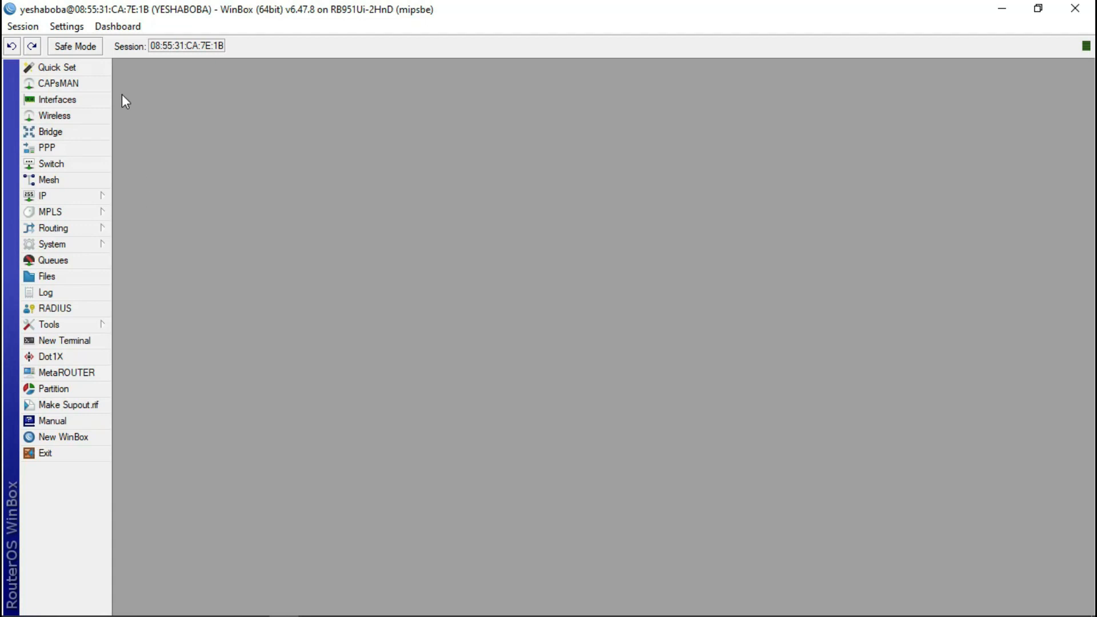
pyautogui.click(60, 135)
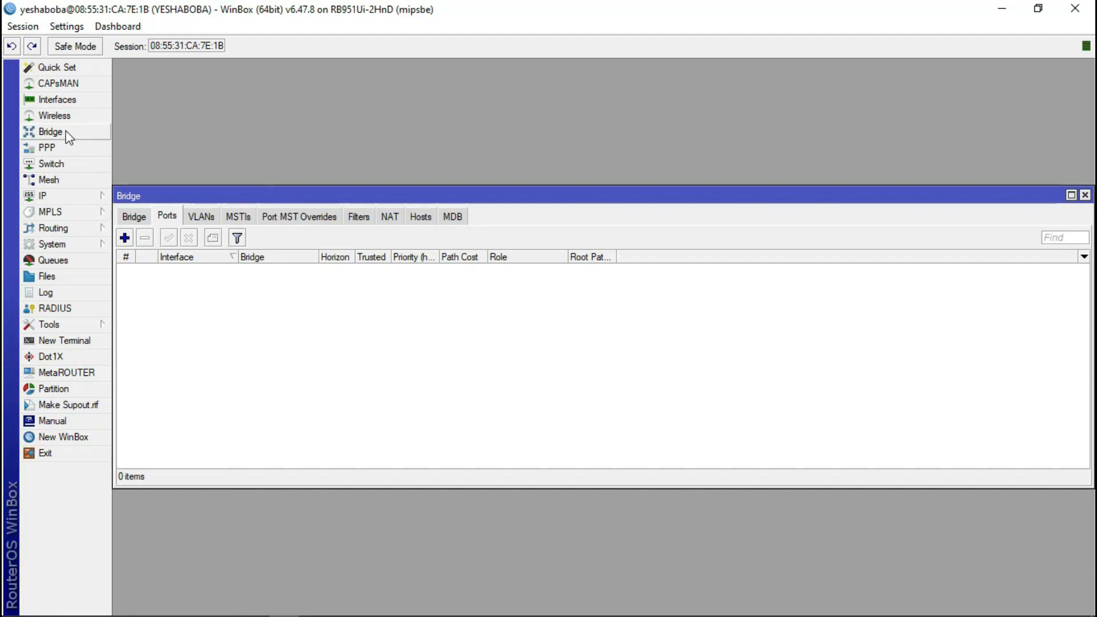
pyautogui.click(51, 101)
pyautogui.click(171, 289)
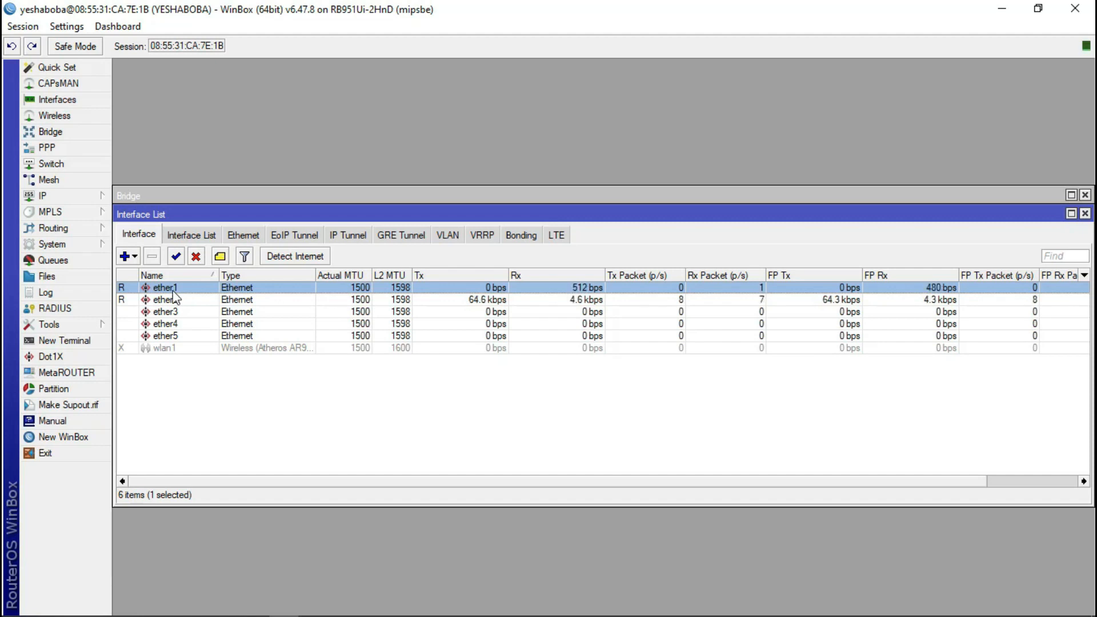
pyautogui.click(171, 298)
pyautogui.click(173, 287)
pyautogui.press('Down')
pyautogui.press('Down')
pyautogui.press('Down')
pyautogui.press('Down')
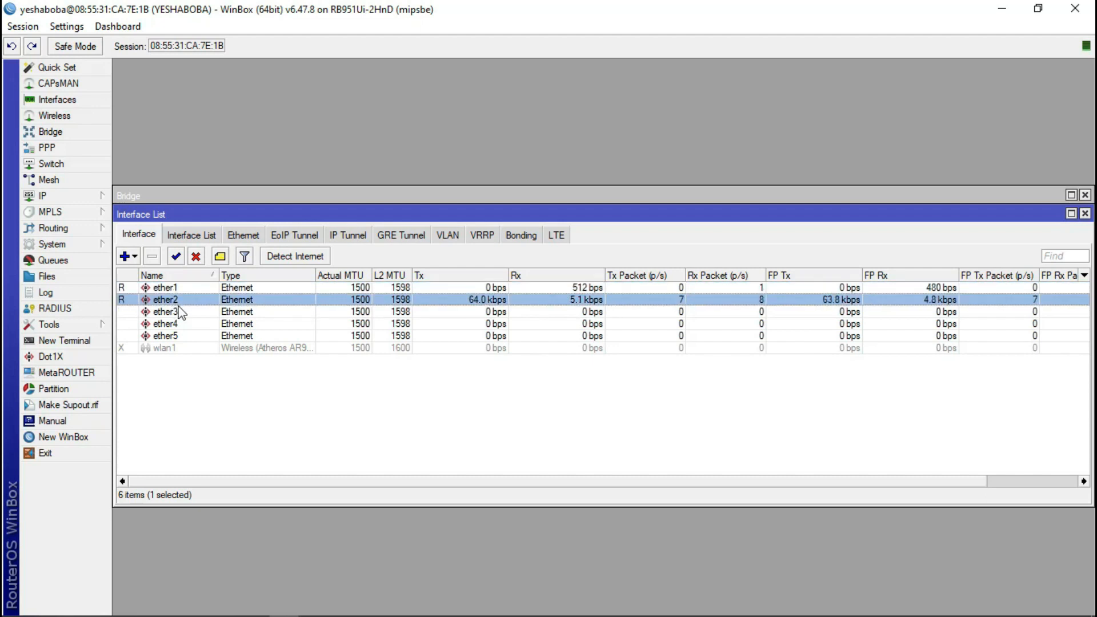
pyautogui.click(184, 302)
pyautogui.click(182, 311)
pyautogui.click(182, 323)
pyautogui.click(180, 337)
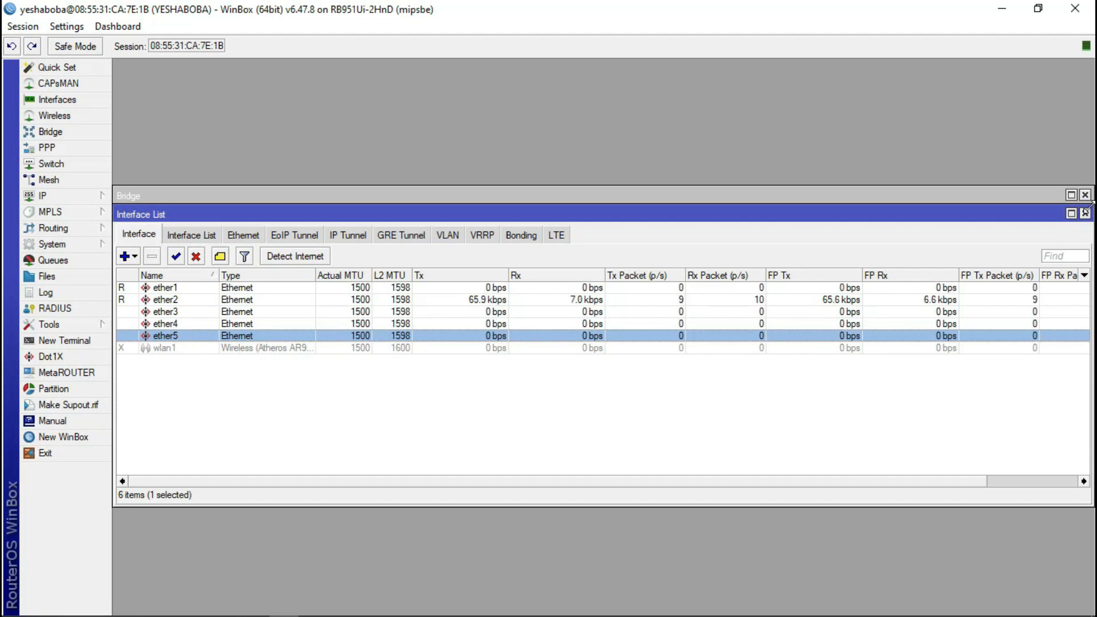
# - Review ether1–ether5 again beside the Bridge window, then close the interface list
pyautogui.doubleClick(436, 192)
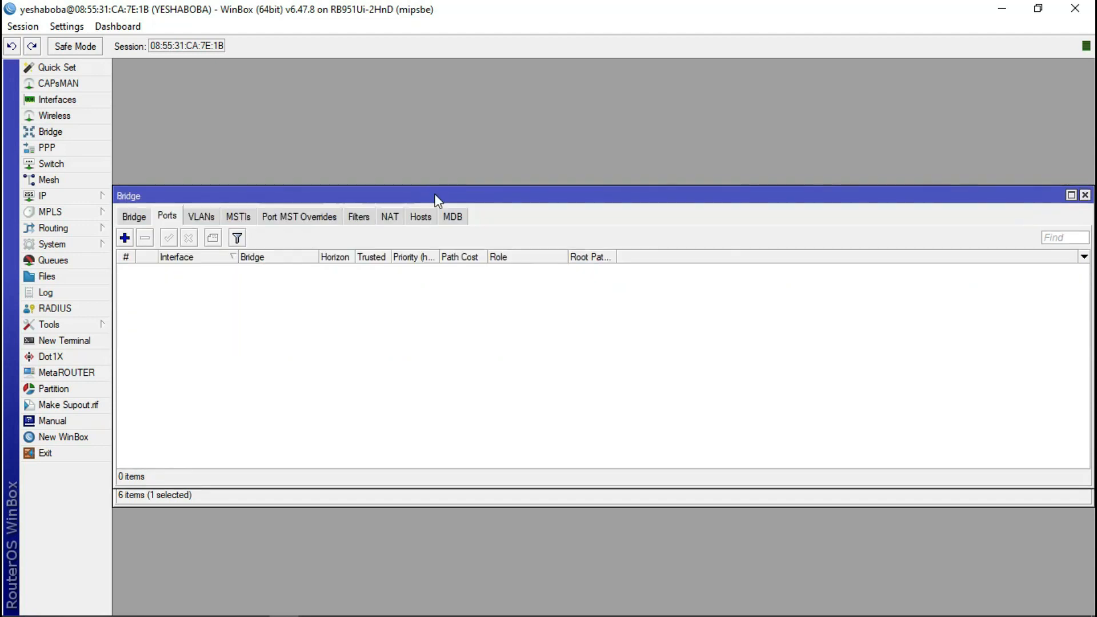
pyautogui.click(234, 499)
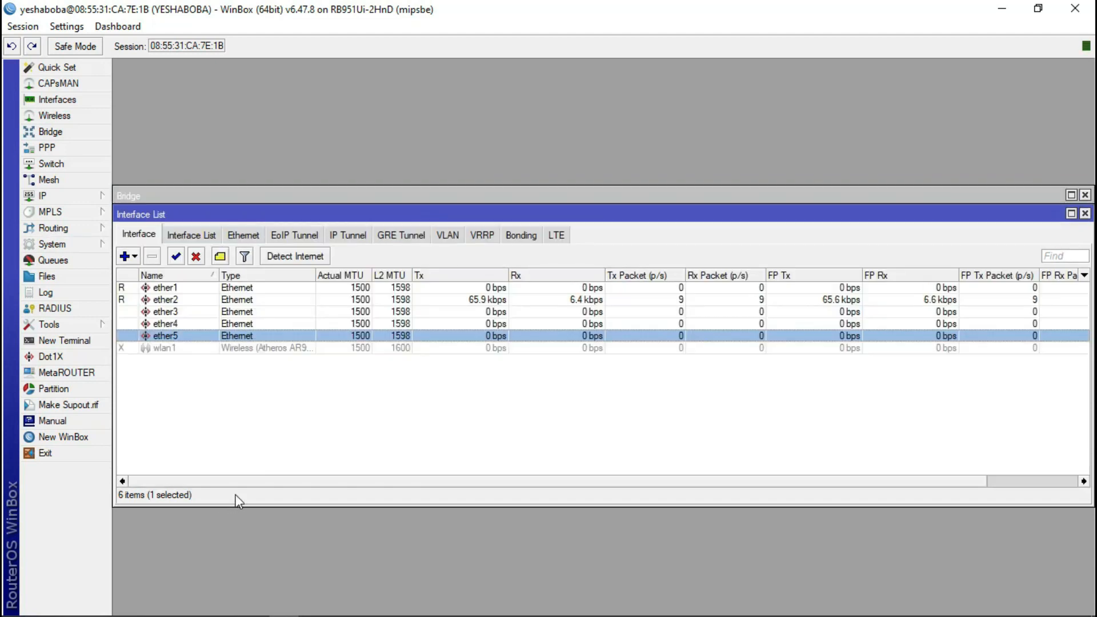
pyautogui.click(174, 290)
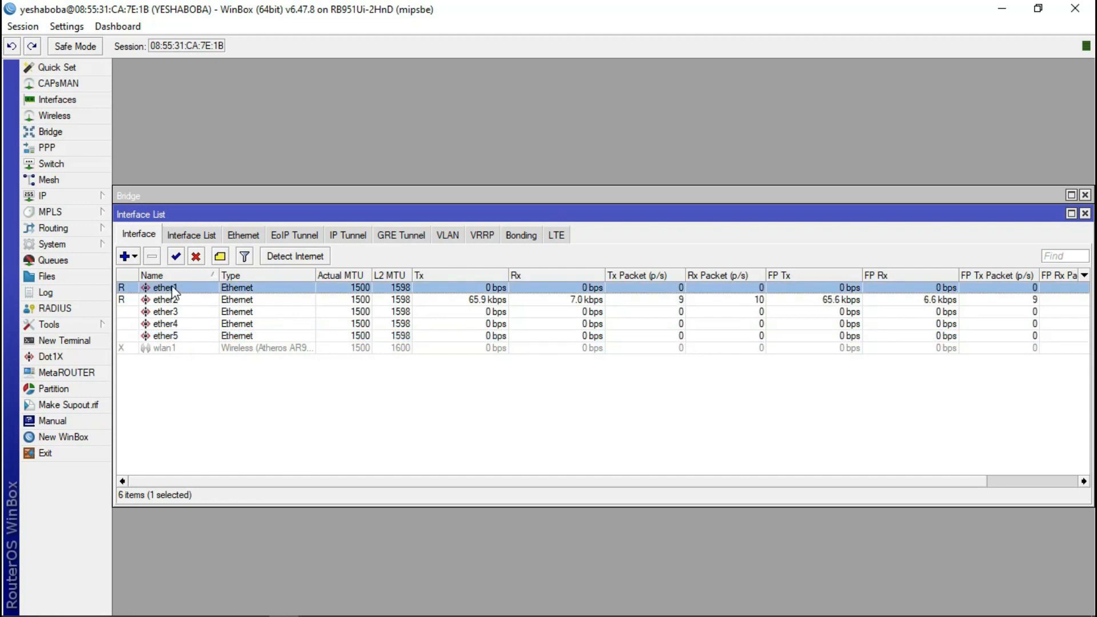
pyautogui.click(173, 299)
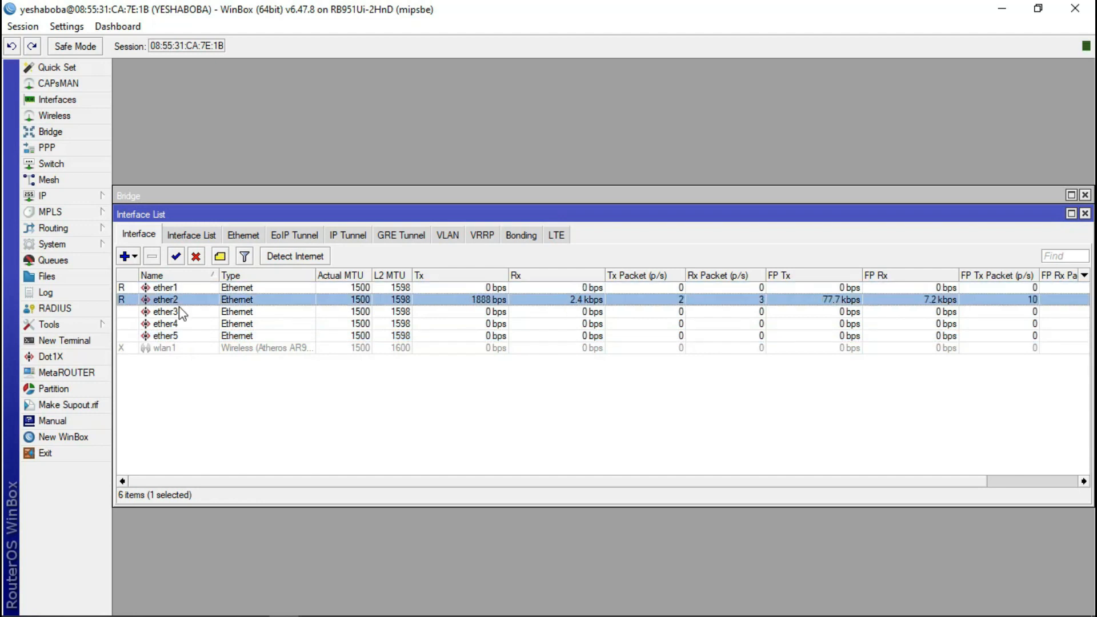
pyautogui.click(176, 313)
pyautogui.click(174, 302)
pyautogui.click(175, 315)
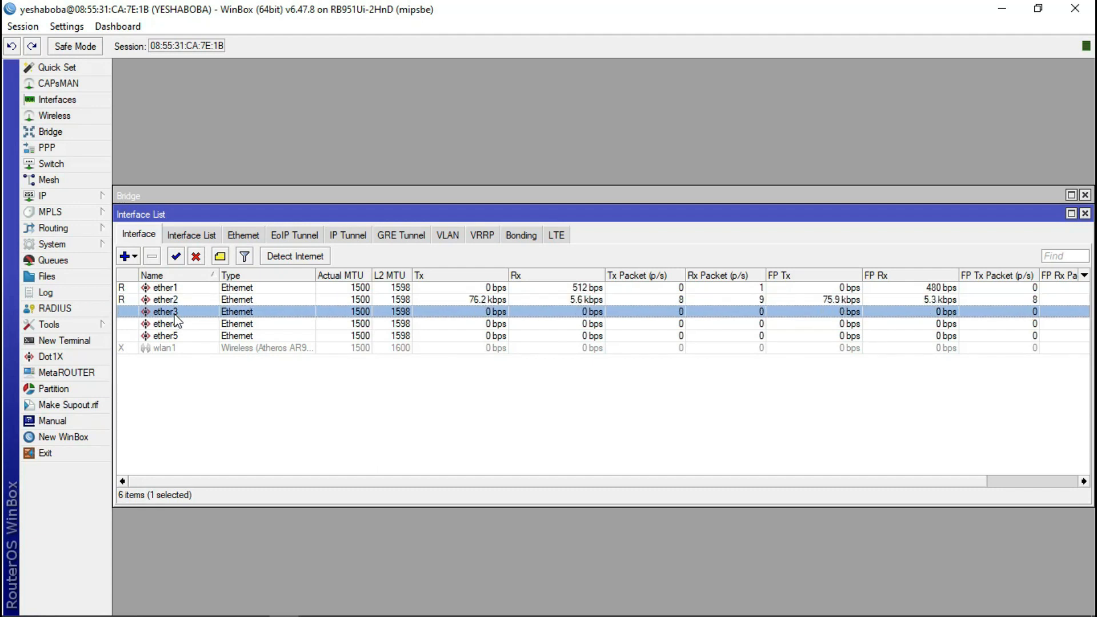
pyautogui.click(183, 327)
pyautogui.click(183, 337)
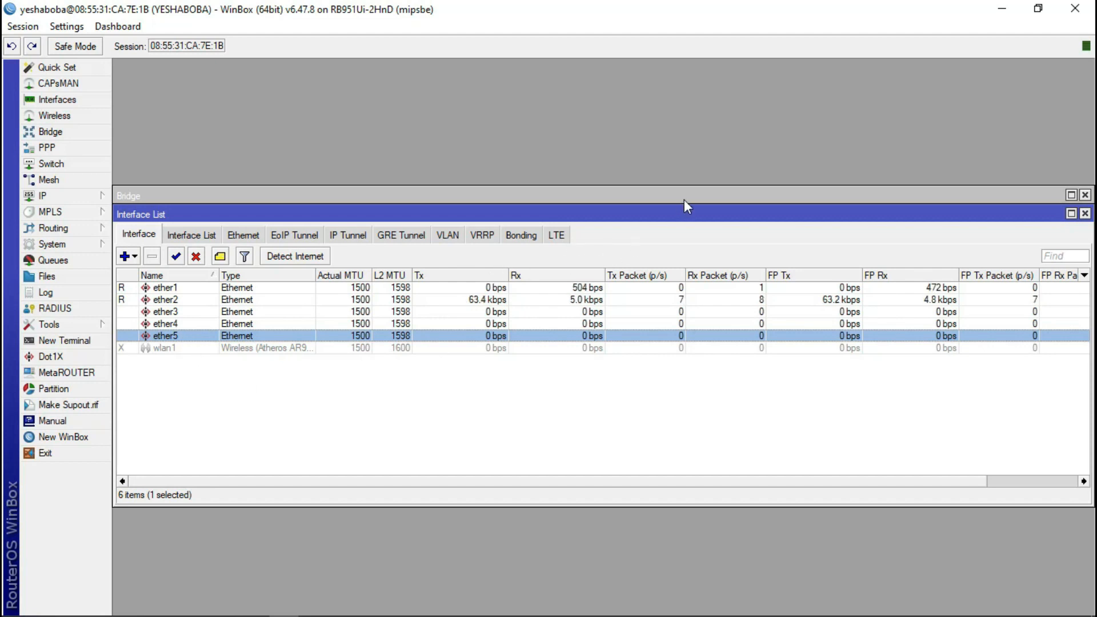
pyautogui.click(1084, 213)
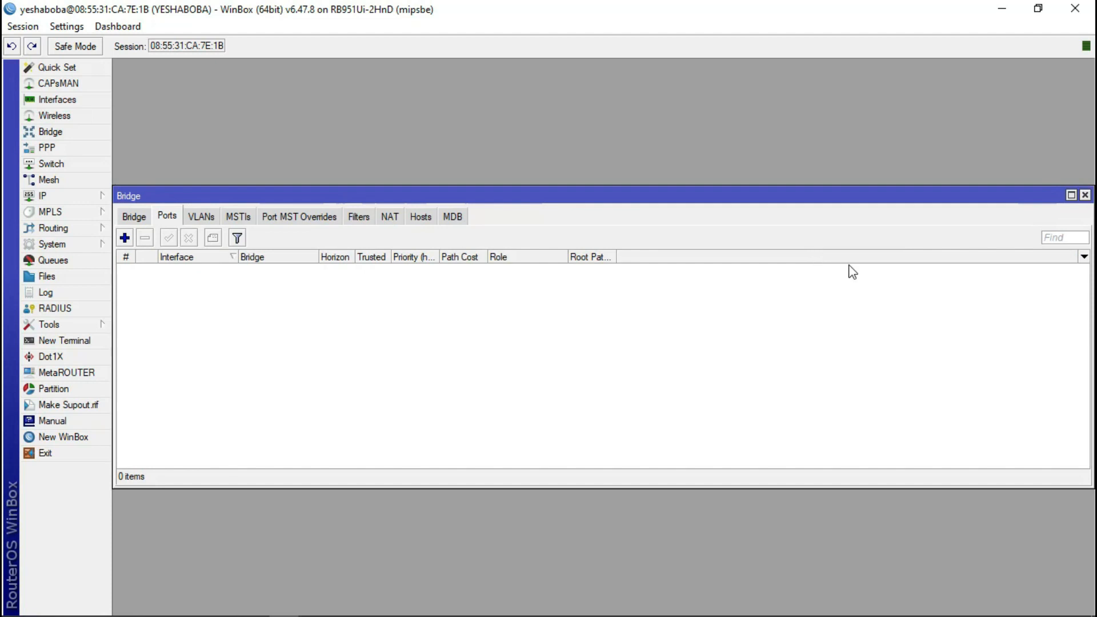
# - Create a new bridge named INTERNET
pyautogui.click(145, 217)
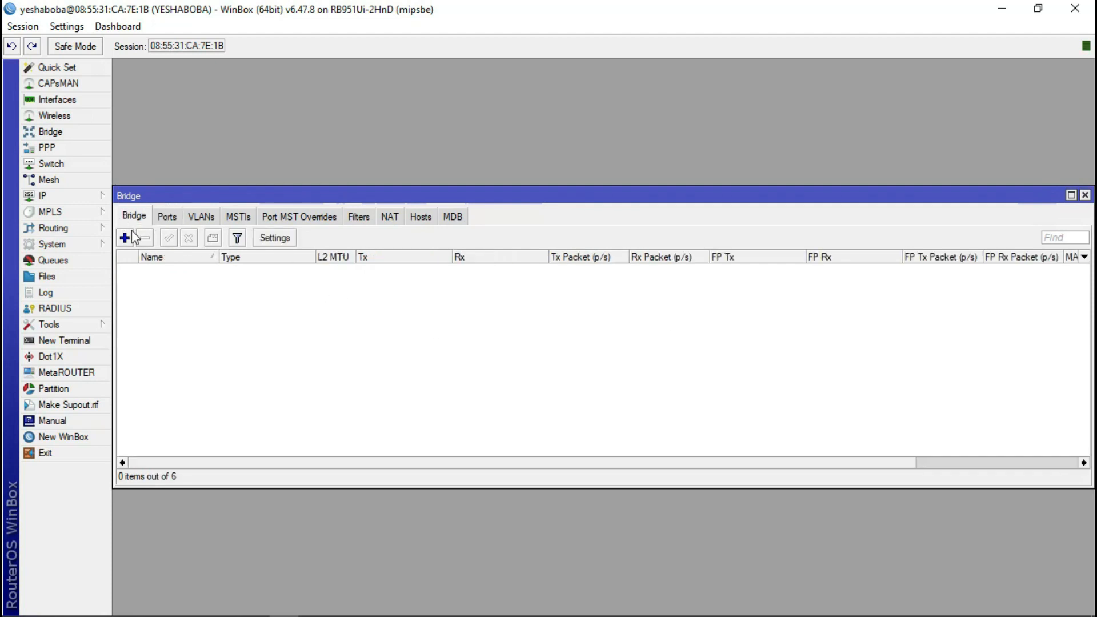
pyautogui.click(125, 237)
pyautogui.press('BackSpace')
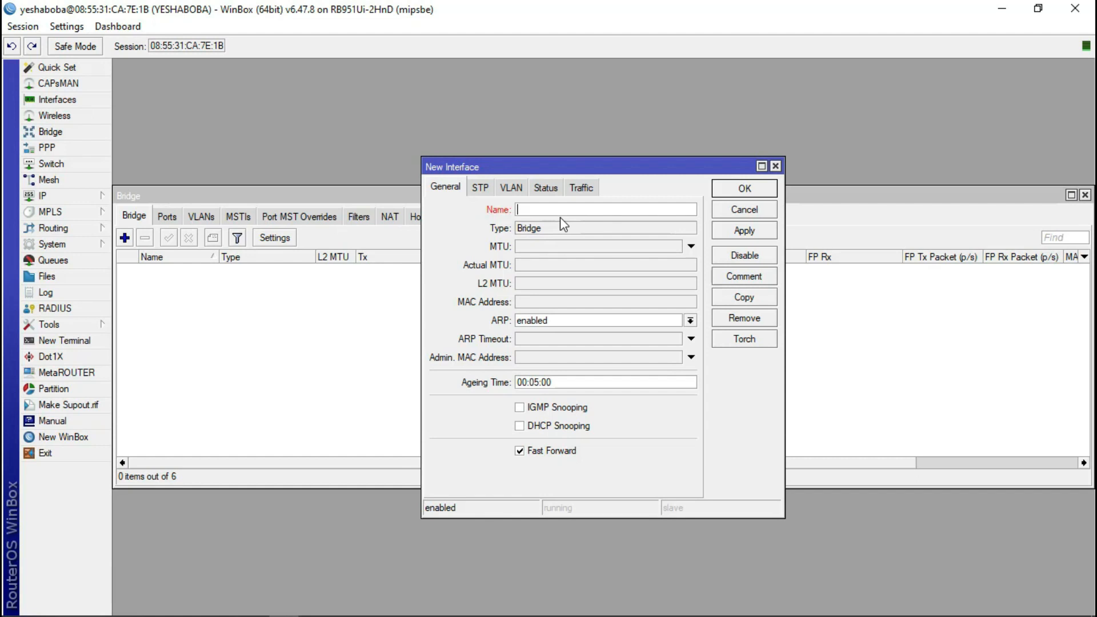
pyautogui.write('INTERNET')
pyautogui.click(744, 189)
# - Add ether1 as a port of the INTERNET bridge
pyautogui.click(177, 217)
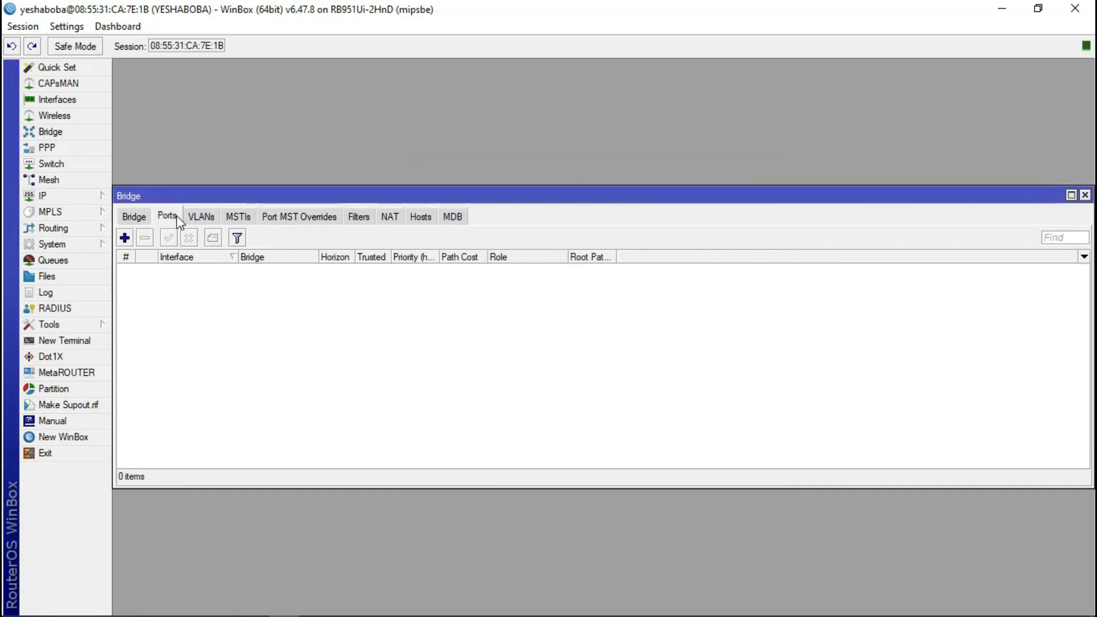
pyautogui.click(126, 243)
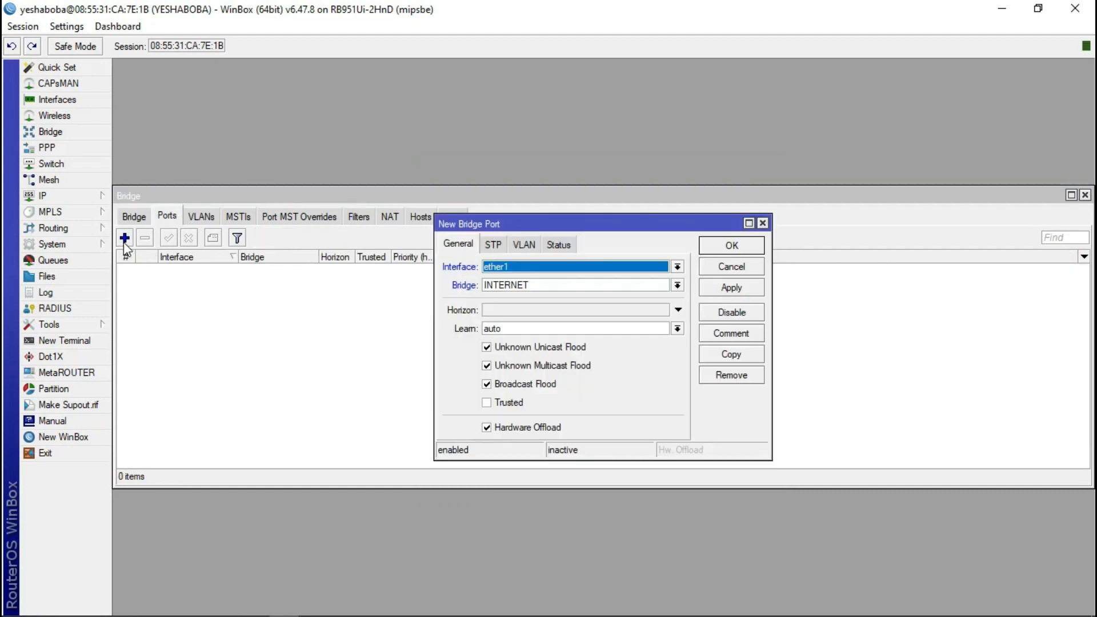
pyautogui.click(550, 286)
pyautogui.click(548, 283)
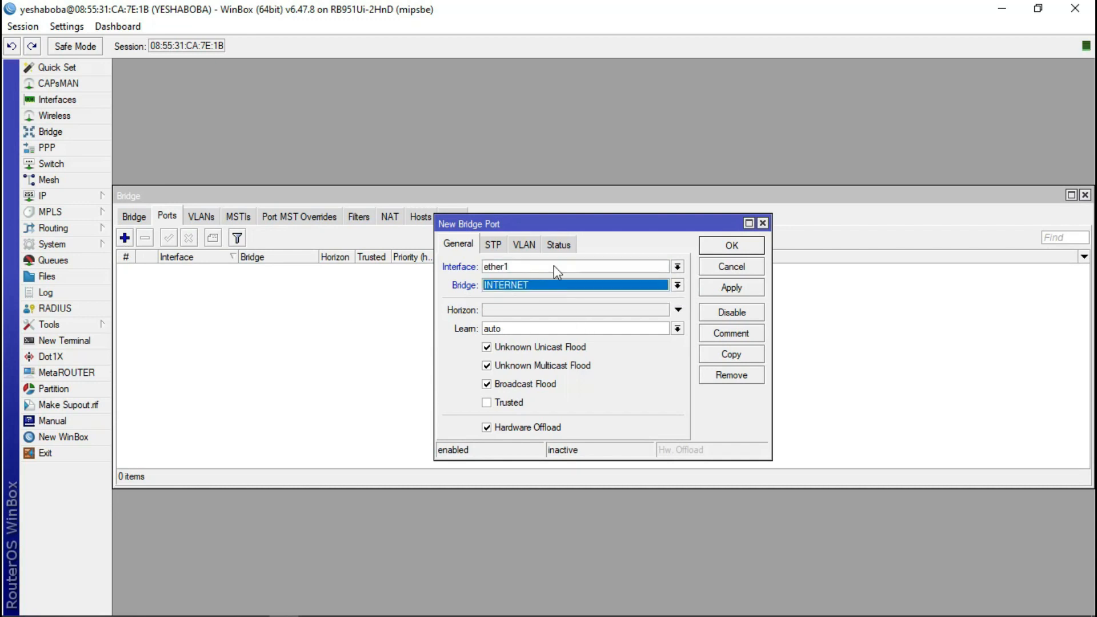
pyautogui.click(719, 287)
pyautogui.click(731, 245)
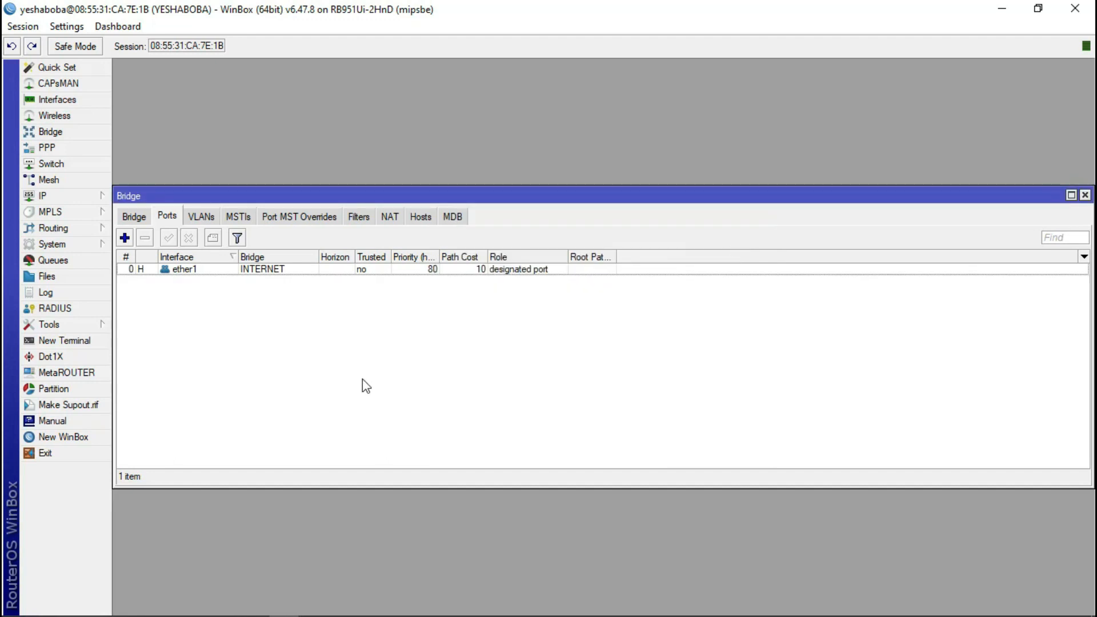
pyautogui.click(136, 216)
# - Add another bridge, renaming the default bridge1 to LAN
pyautogui.click(125, 238)
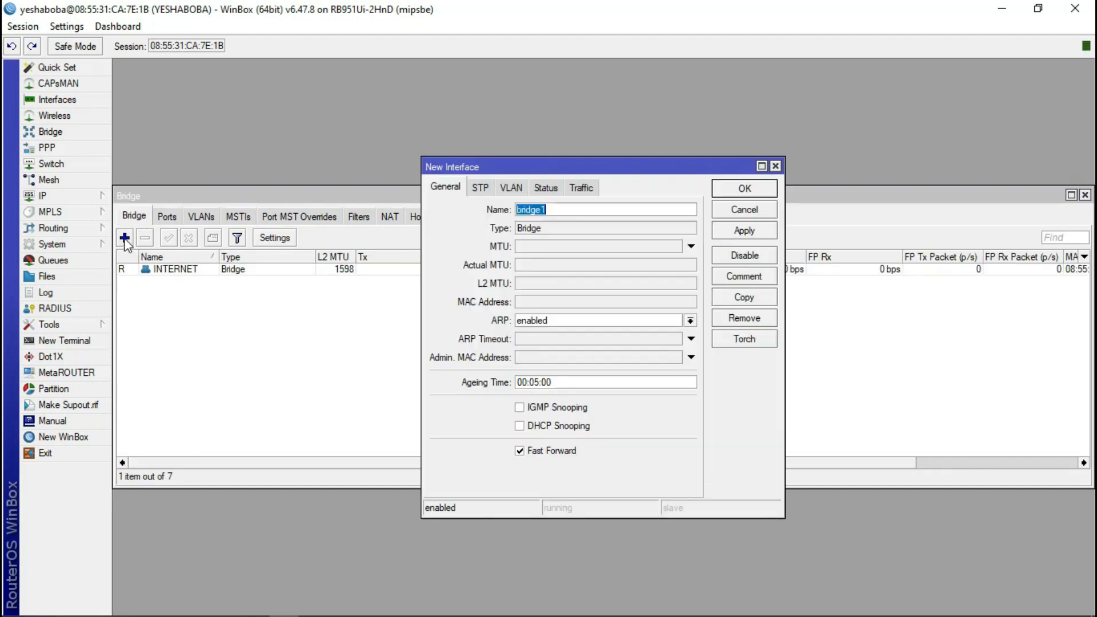
pyautogui.click(574, 229)
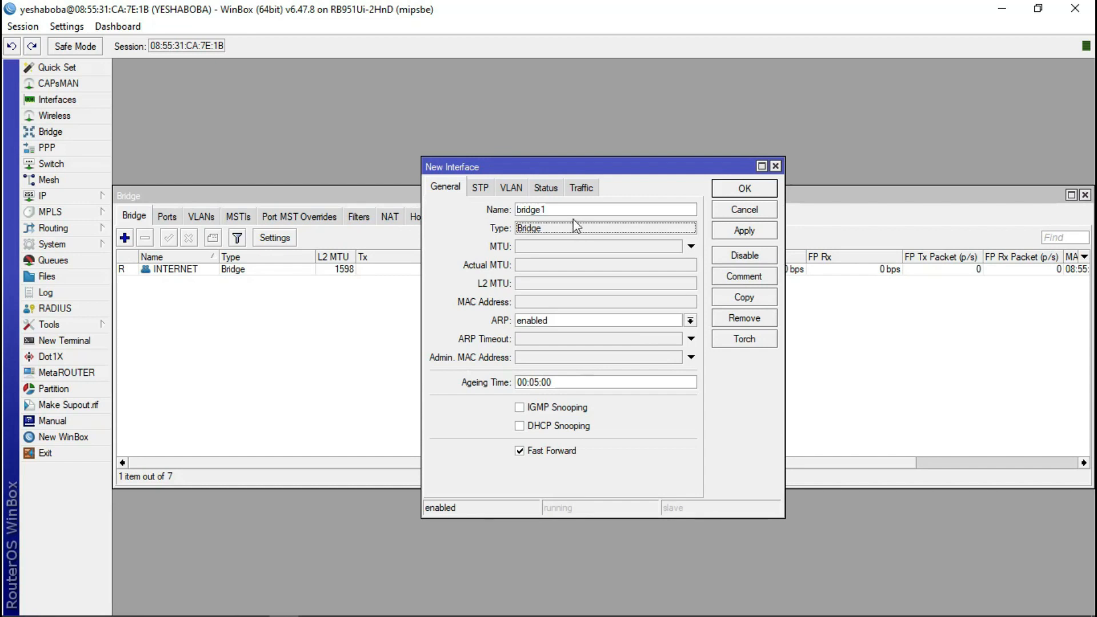
pyautogui.doubleClick(575, 210)
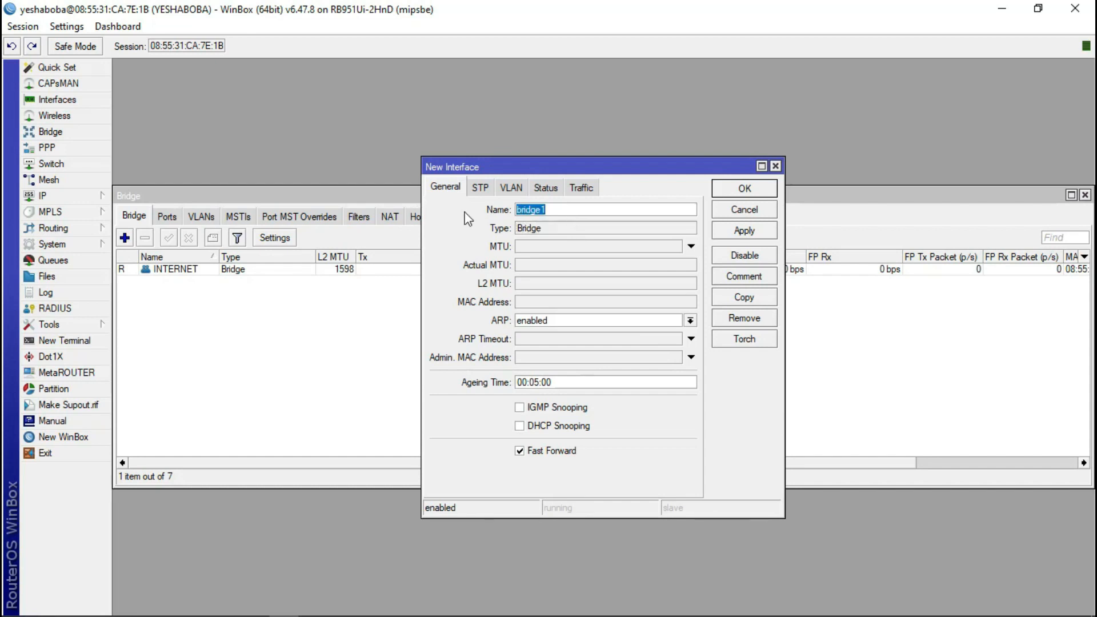
pyautogui.write('LAN')
pyautogui.click(748, 188)
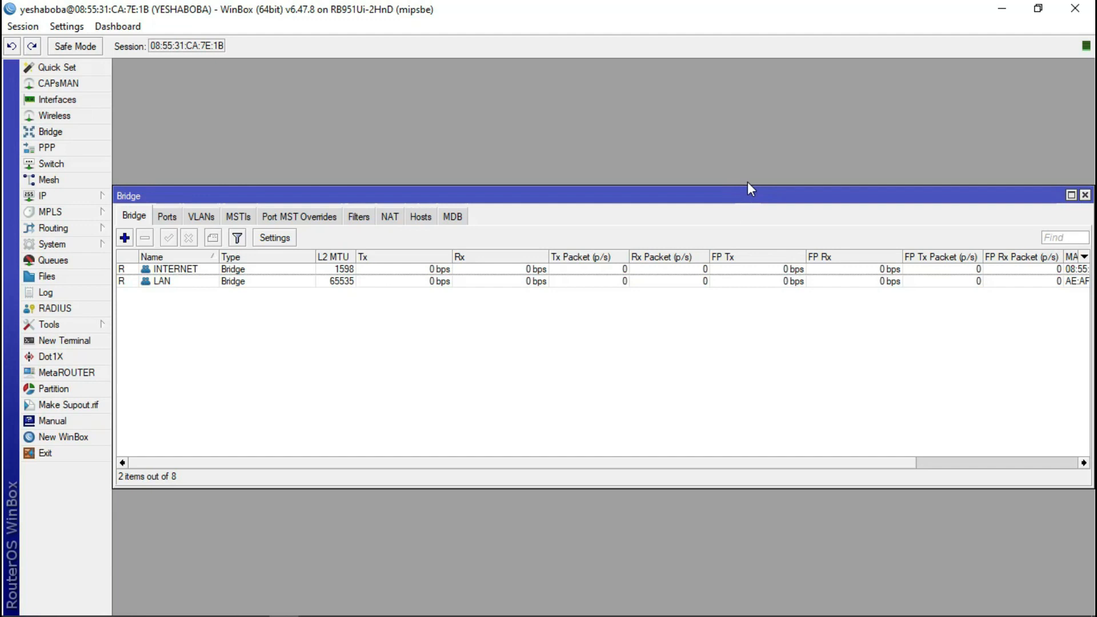
# - Add ether2 as a port of the LAN bridge
pyautogui.click(180, 277)
pyautogui.click(168, 217)
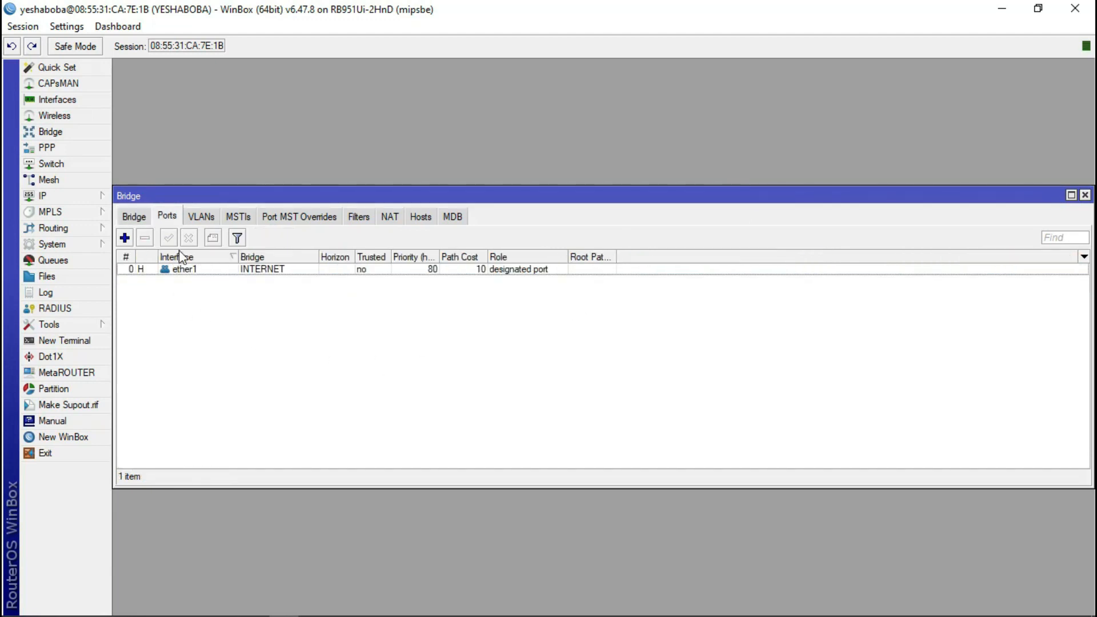
pyautogui.click(125, 239)
pyautogui.click(559, 286)
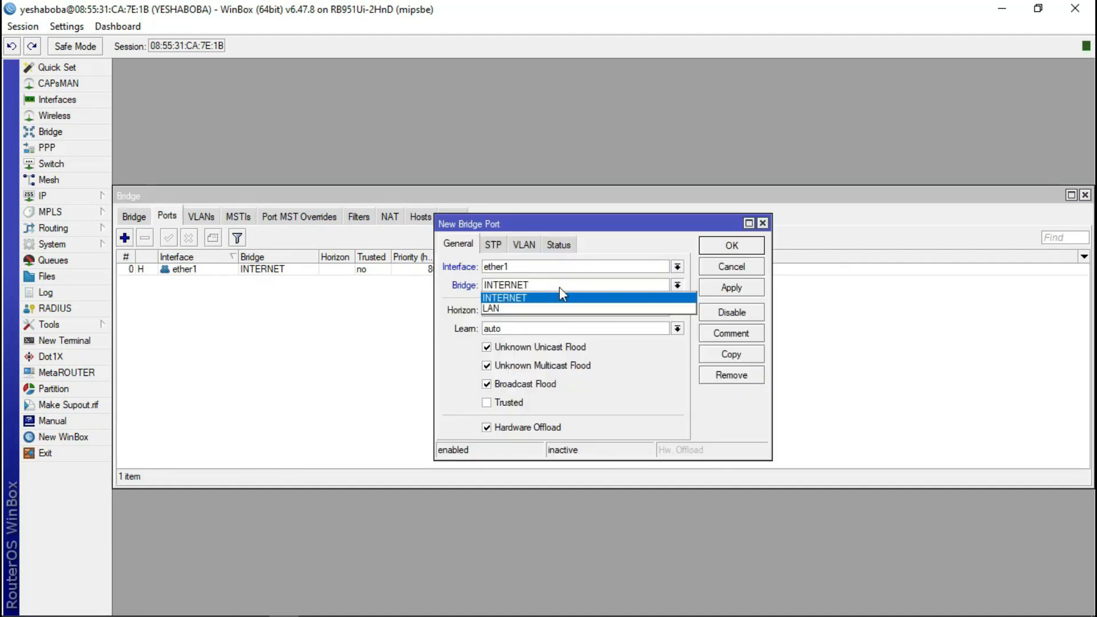
pyautogui.click(551, 308)
pyautogui.click(553, 267)
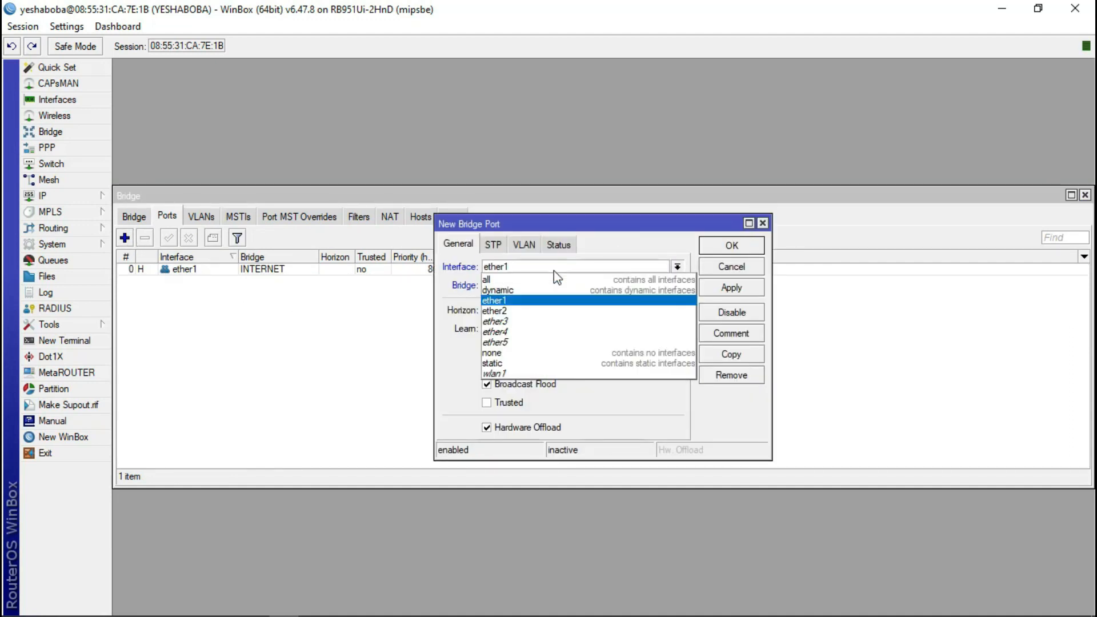
pyautogui.click(535, 311)
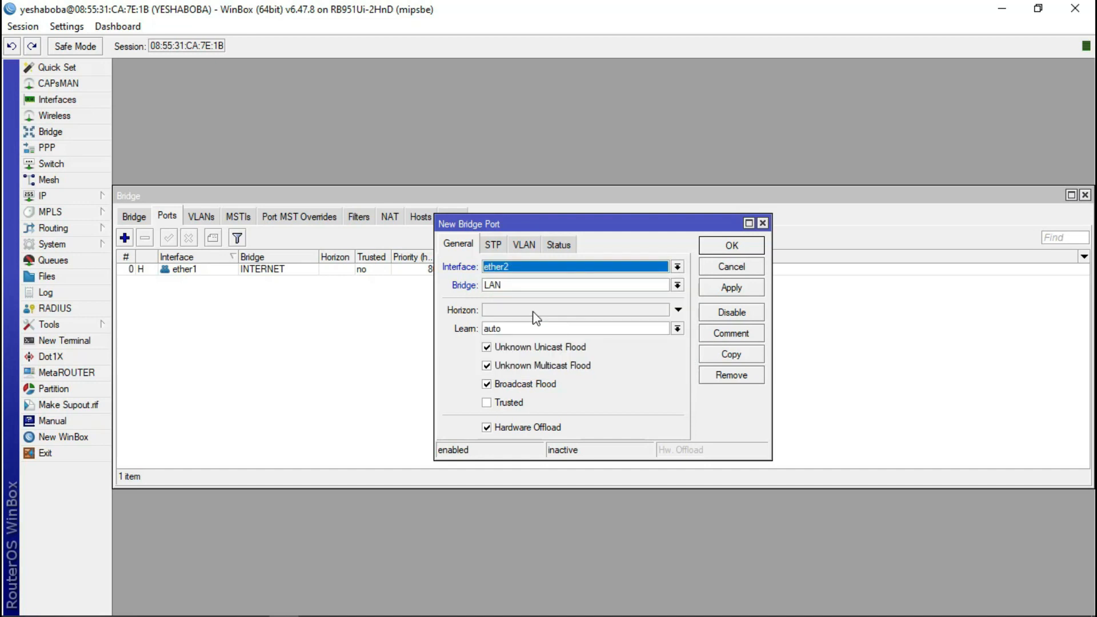
pyautogui.click(734, 249)
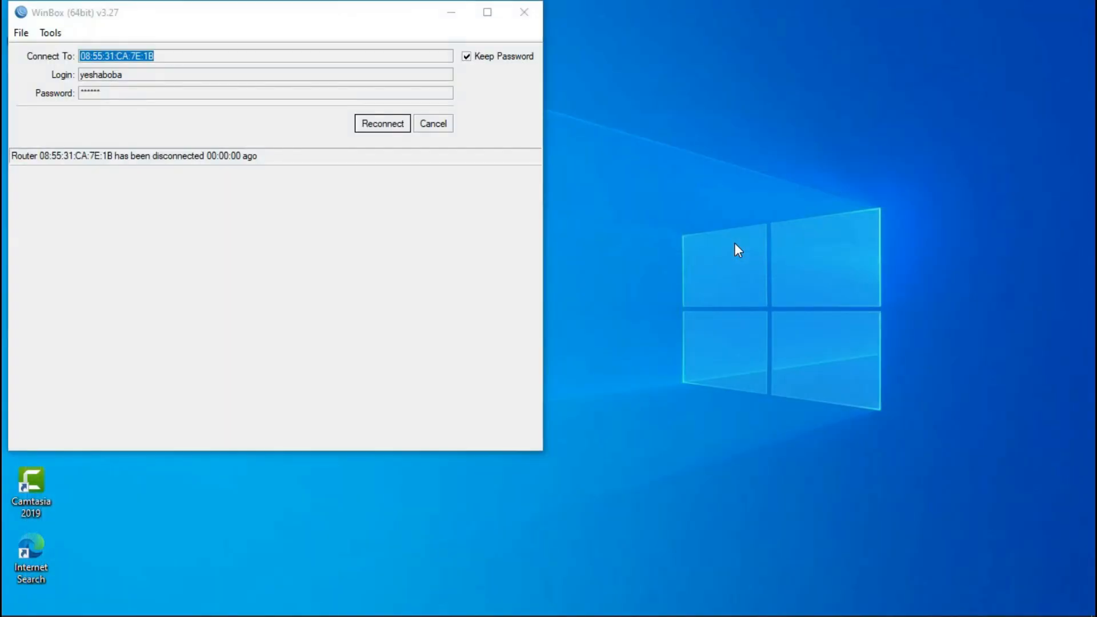
# - Reconnect after the disconnect and move the ether2 port above ether1
pyautogui.click(385, 126)
pyautogui.moveTo(239, 291); pyautogui.dragTo(251, 268)
pyautogui.click(185, 286)
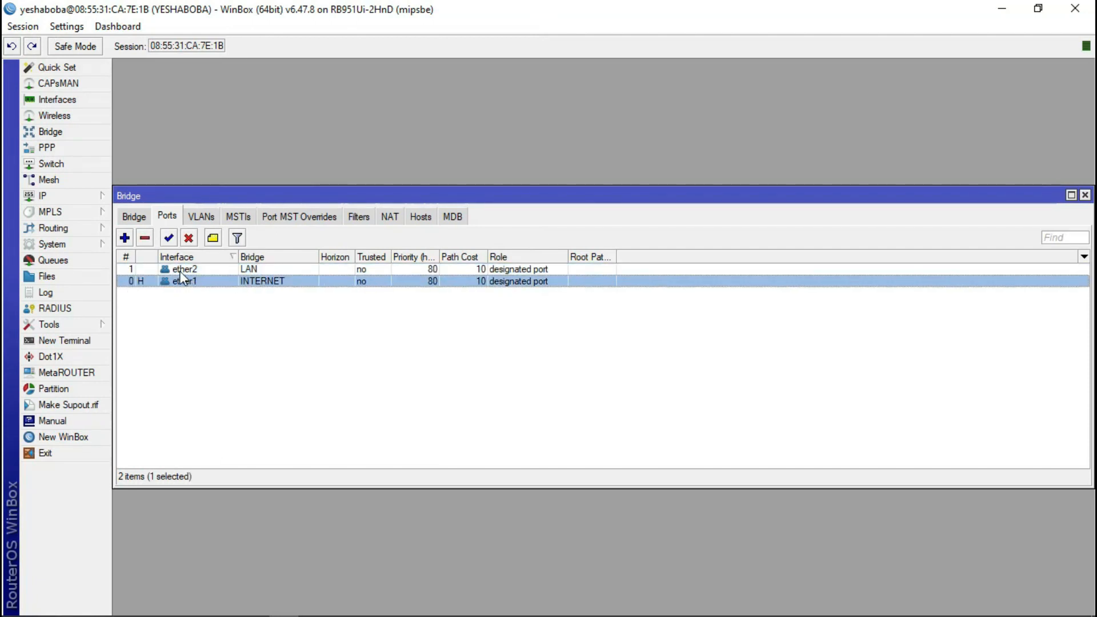
# - Attach ether3 to bridge LAN as a third port next to ether2 and ether1
pyautogui.click(253, 271)
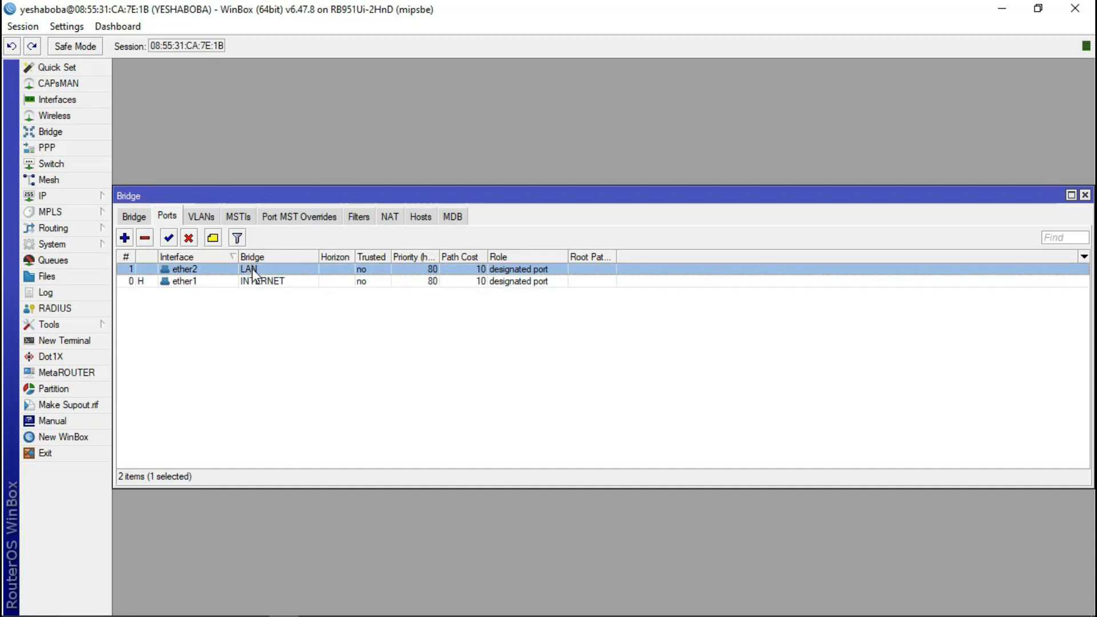
pyautogui.click(124, 238)
pyautogui.click(581, 284)
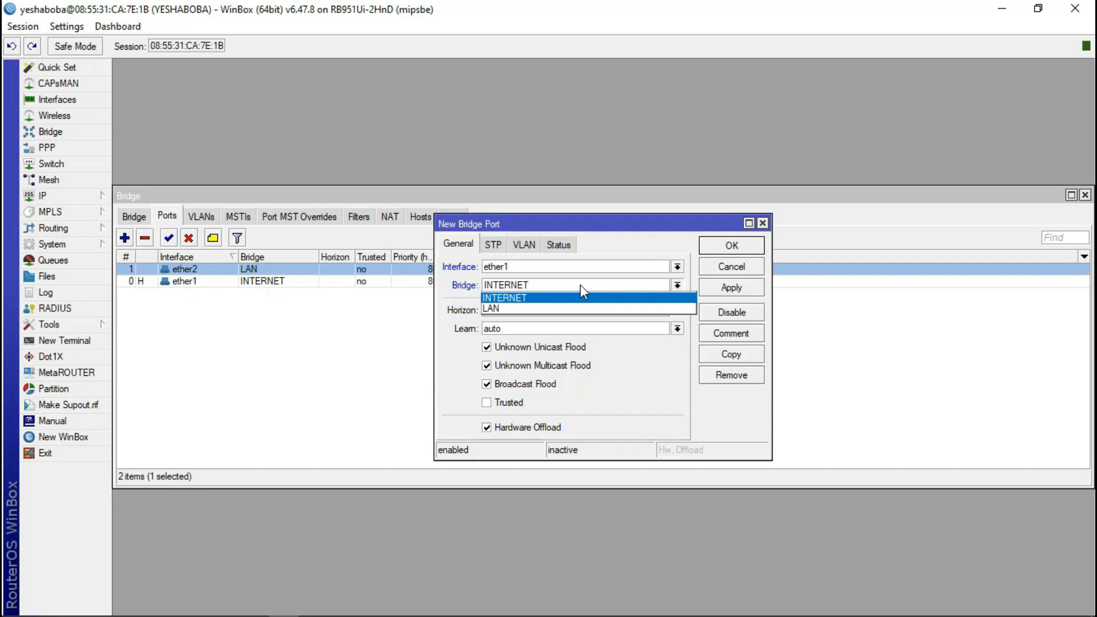
pyautogui.click(542, 309)
pyautogui.click(542, 266)
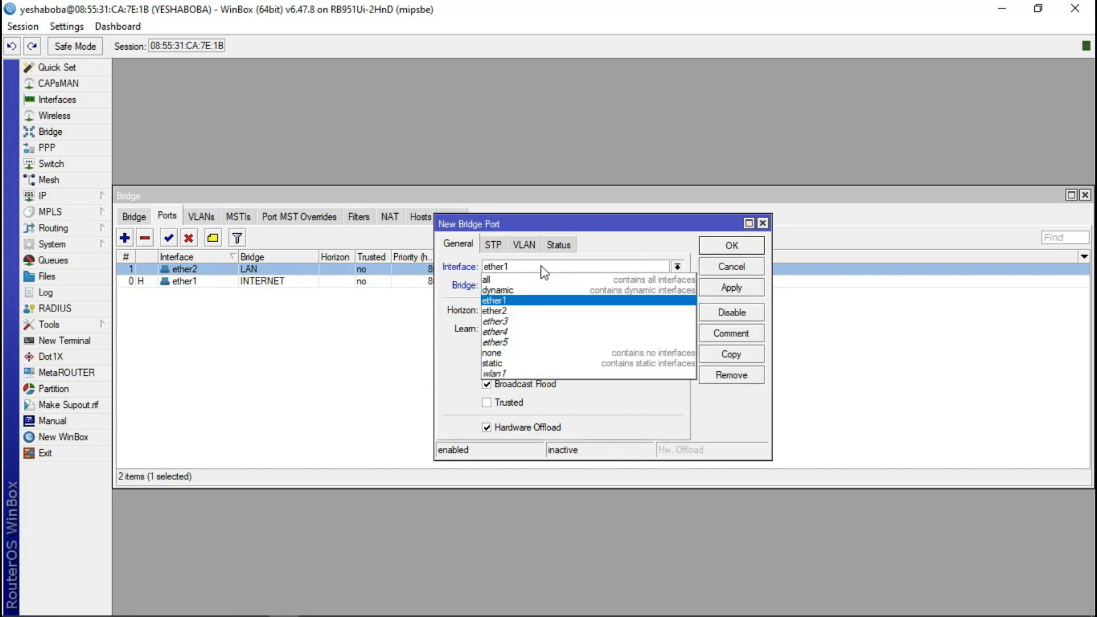
pyautogui.click(530, 321)
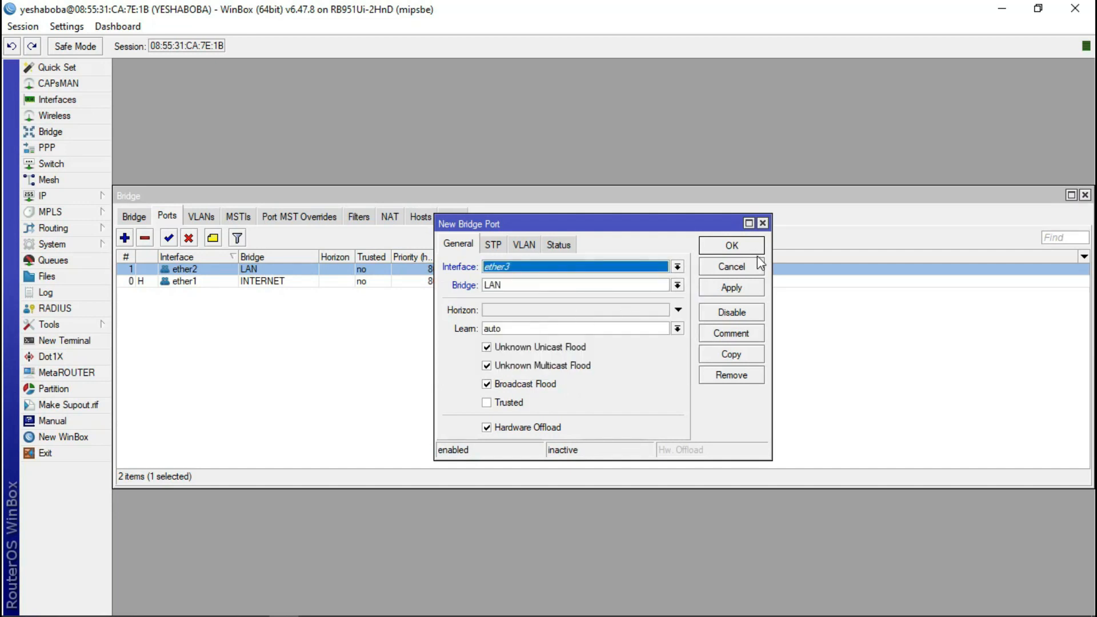
pyautogui.click(731, 247)
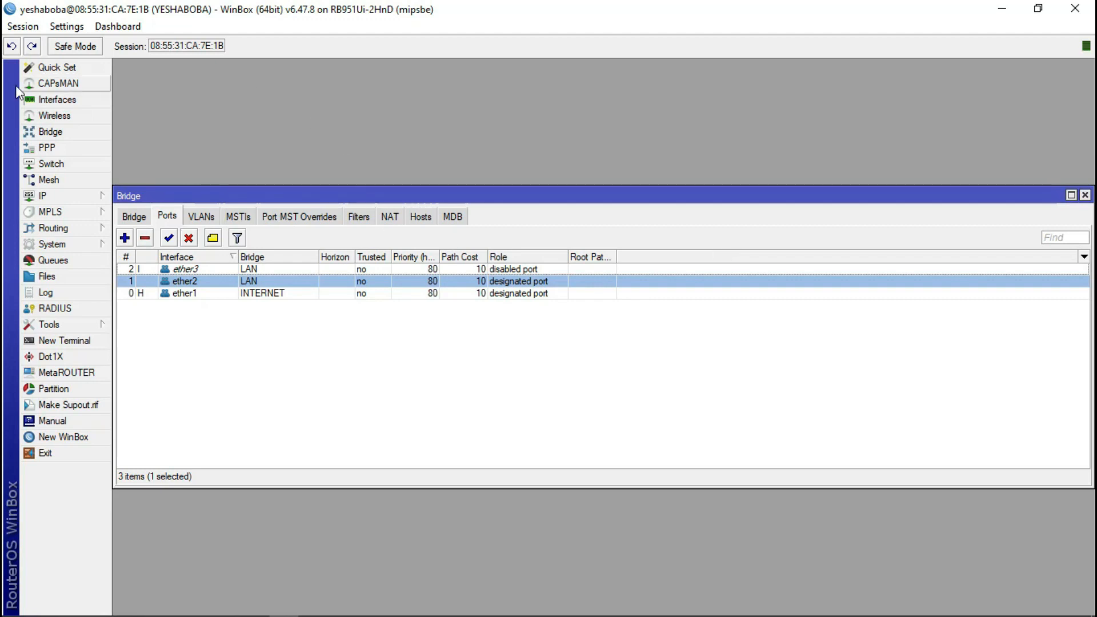
# - Review the interface list and the LAN bridge's ether2 and ether3 ports, then close both windows
pyautogui.click(52, 101)
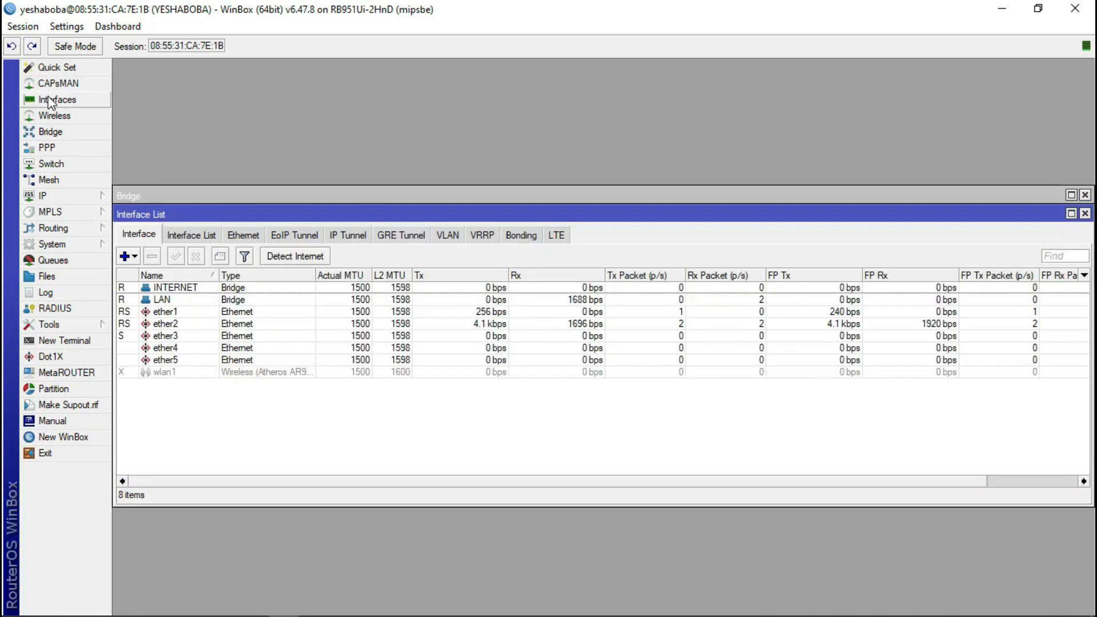
pyautogui.click(426, 196)
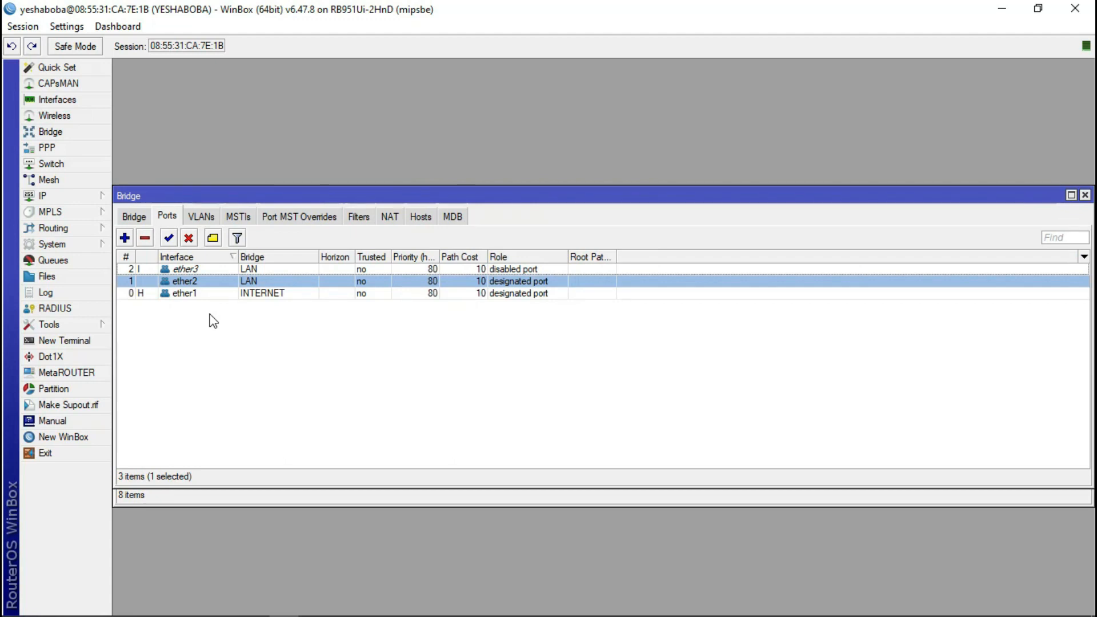
pyautogui.click(201, 268)
pyautogui.press('Down')
pyautogui.press('Up')
pyautogui.press('Down')
pyautogui.press('Up')
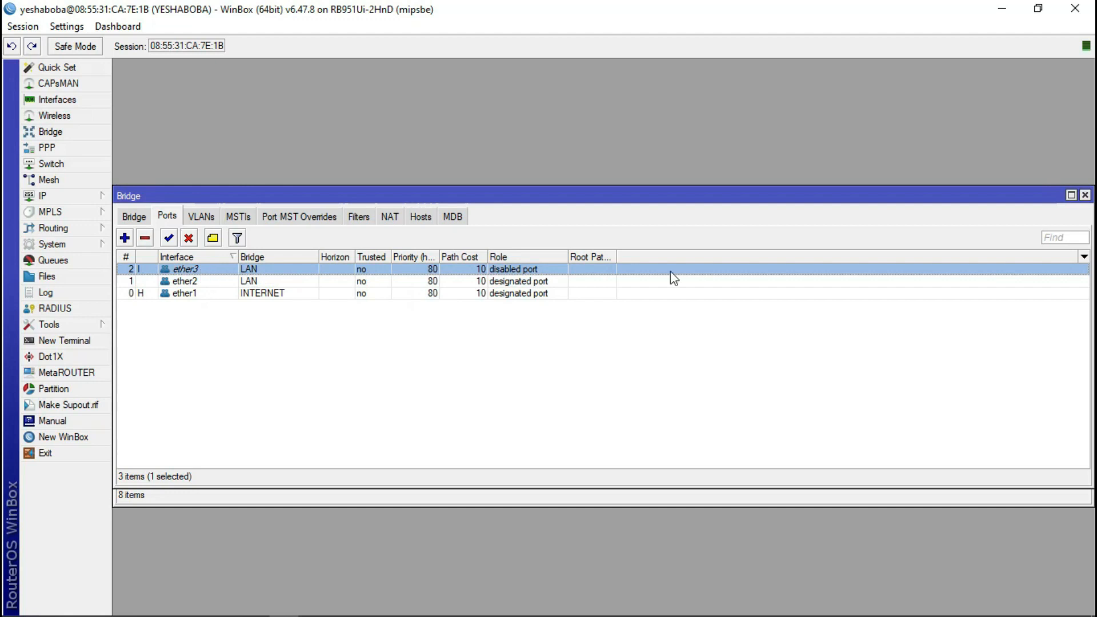
pyautogui.click(1085, 195)
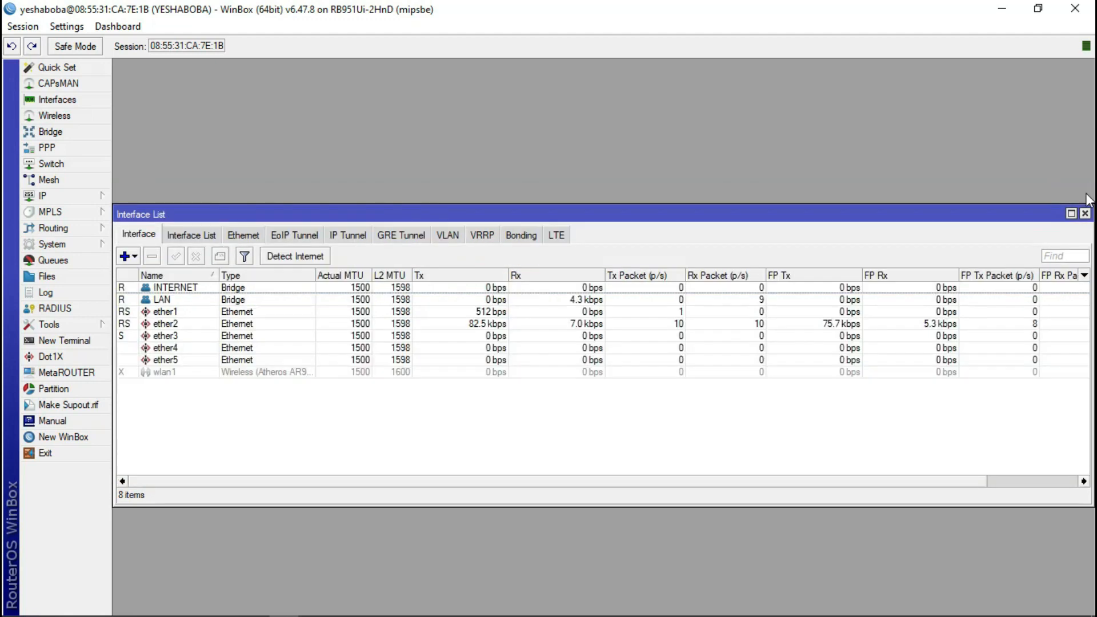
pyautogui.click(1084, 213)
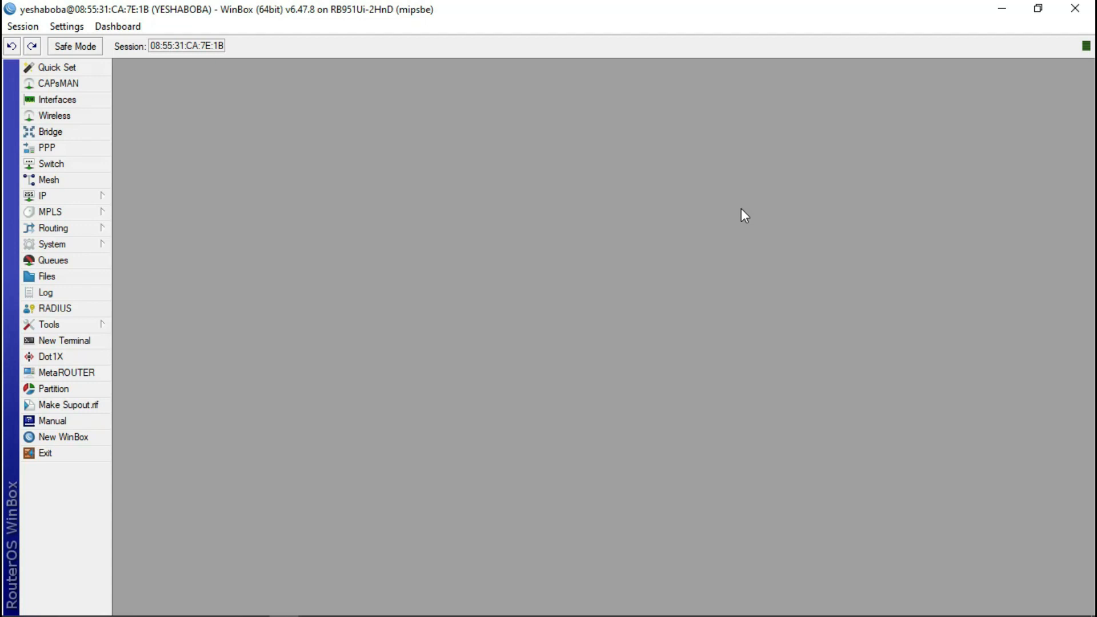
# - Open the IP Addresses list and reconnect to the router after the disconnect
pyautogui.click(73, 196)
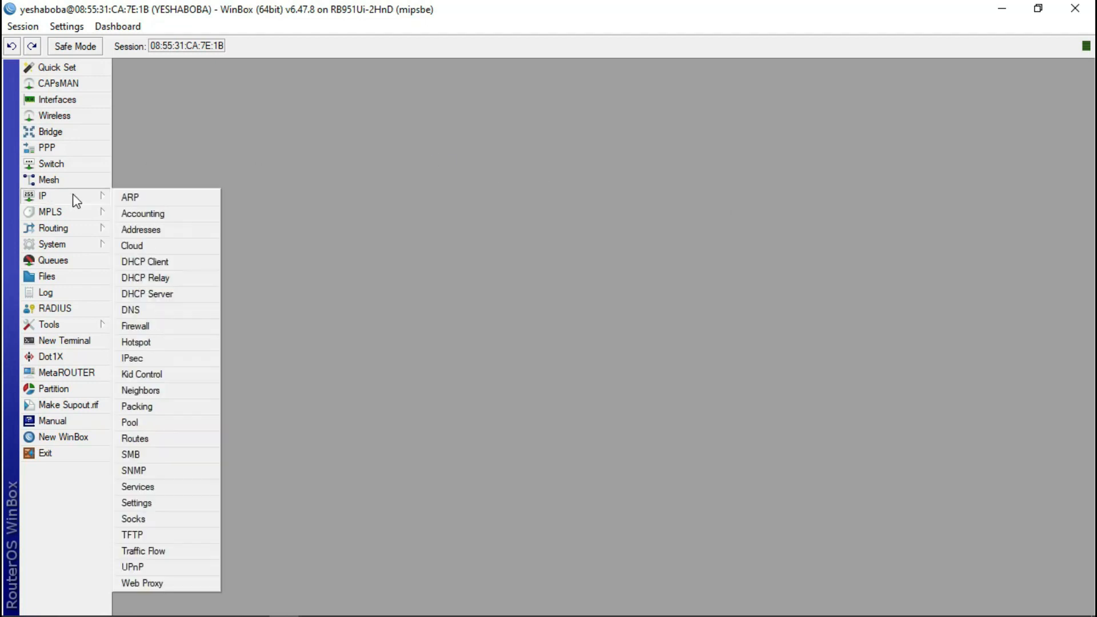
pyautogui.click(138, 229)
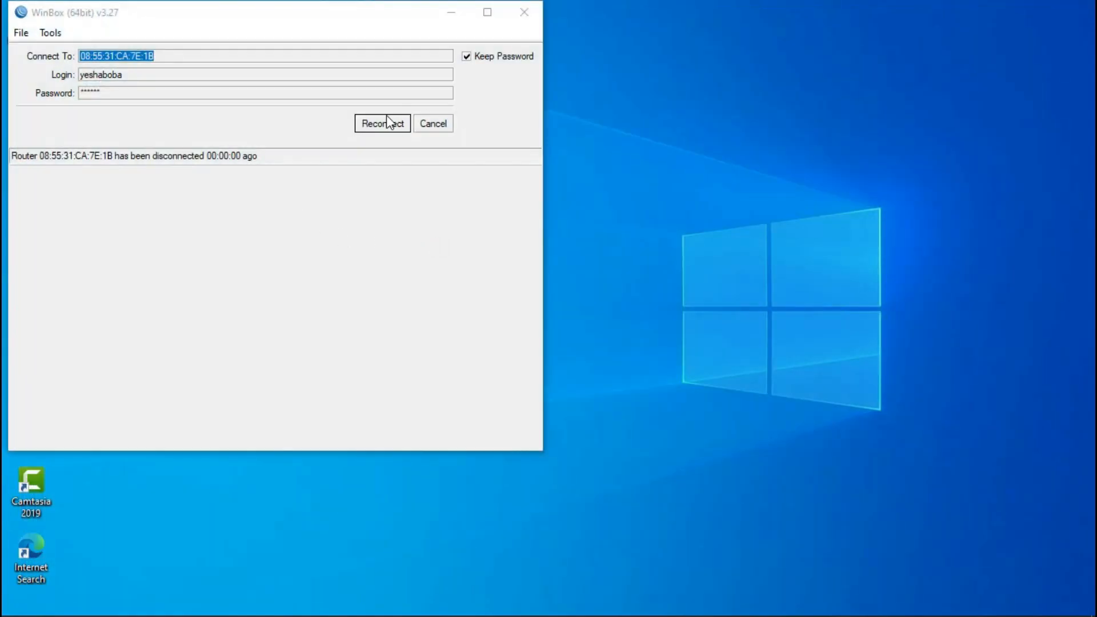
pyautogui.click(387, 121)
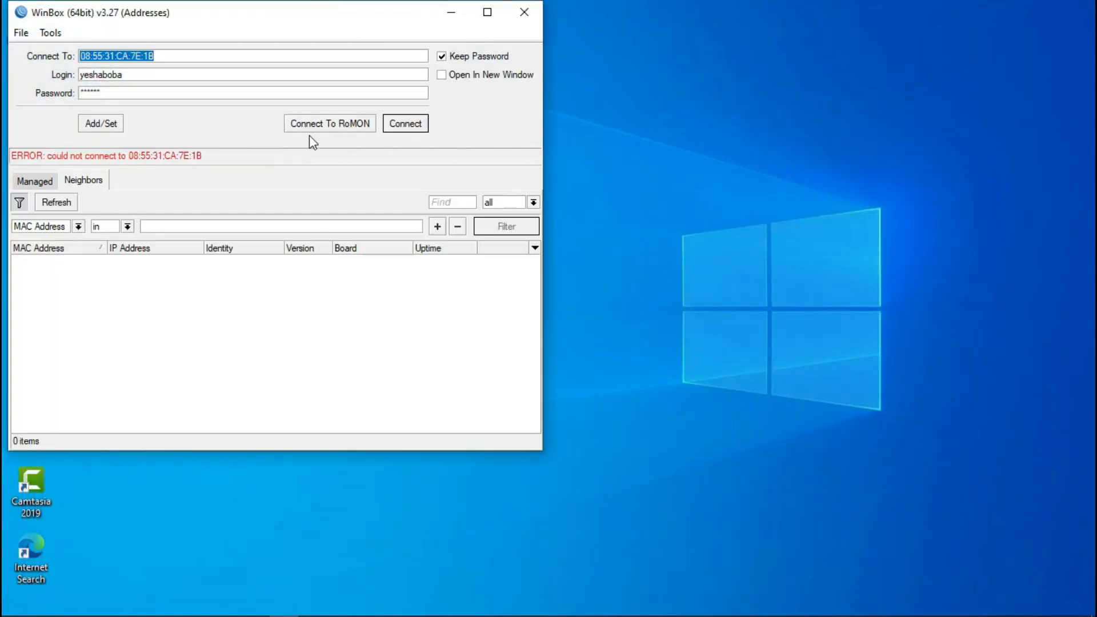
pyautogui.click(405, 124)
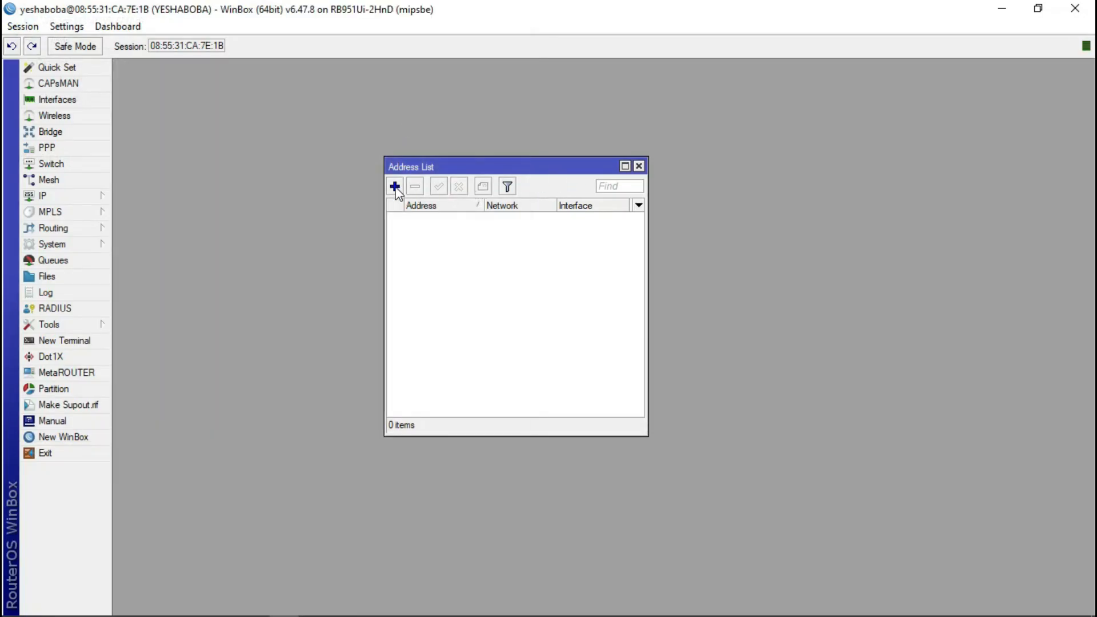
# - Start a new IP address and choose the INTERNET bridge as its interface
pyautogui.click(396, 188)
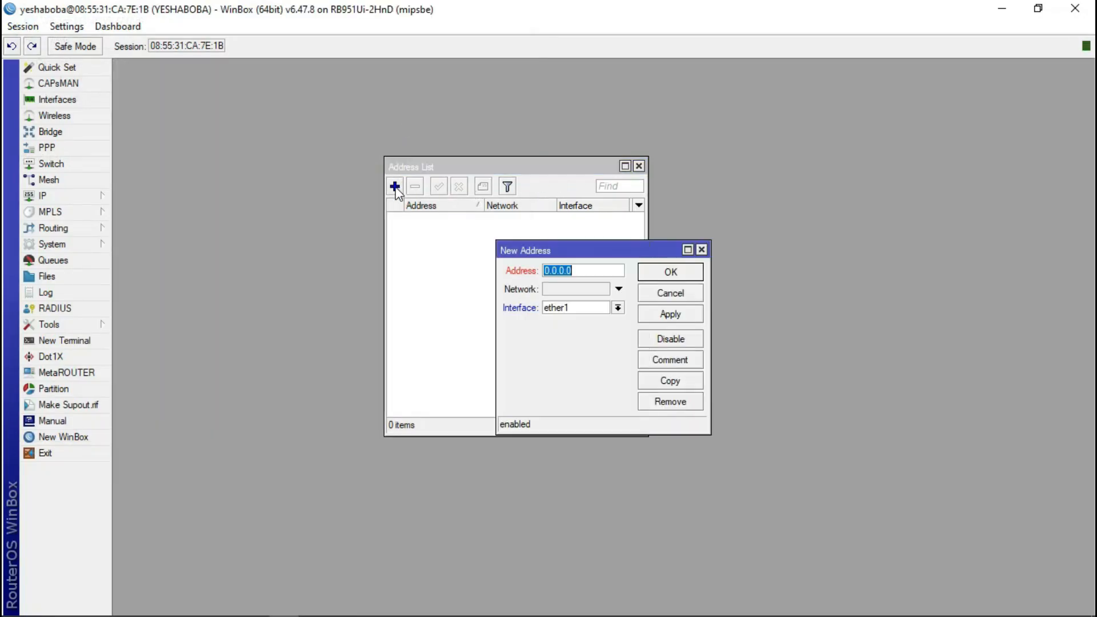
pyautogui.click(617, 309)
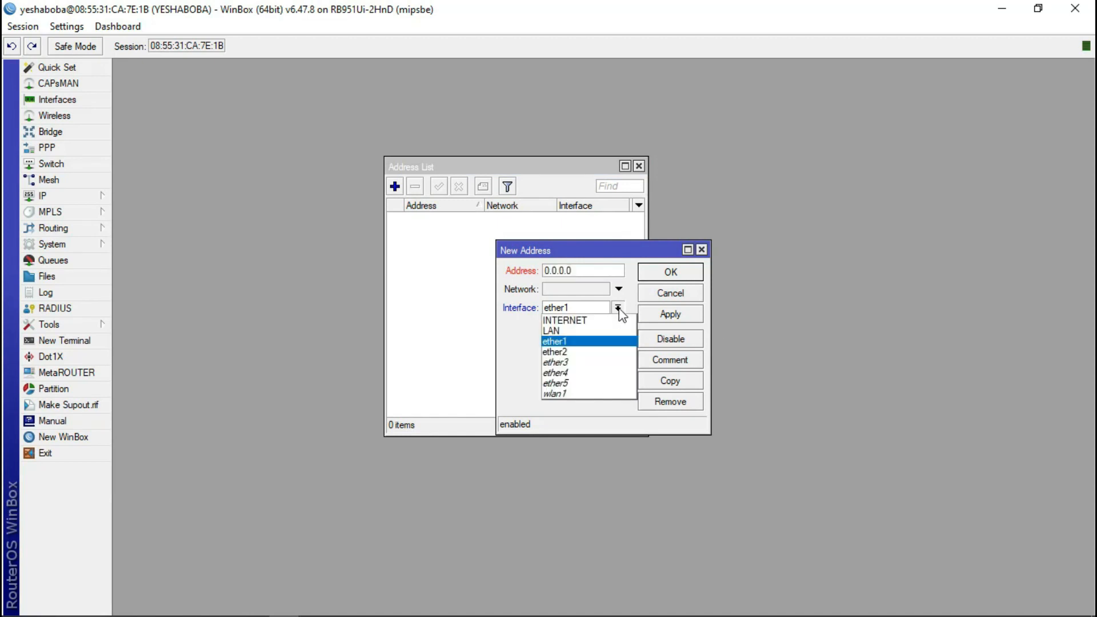
pyautogui.click(581, 307)
pyautogui.click(581, 306)
pyautogui.click(581, 307)
pyautogui.click(581, 307)
pyautogui.click(580, 307)
pyautogui.click(579, 307)
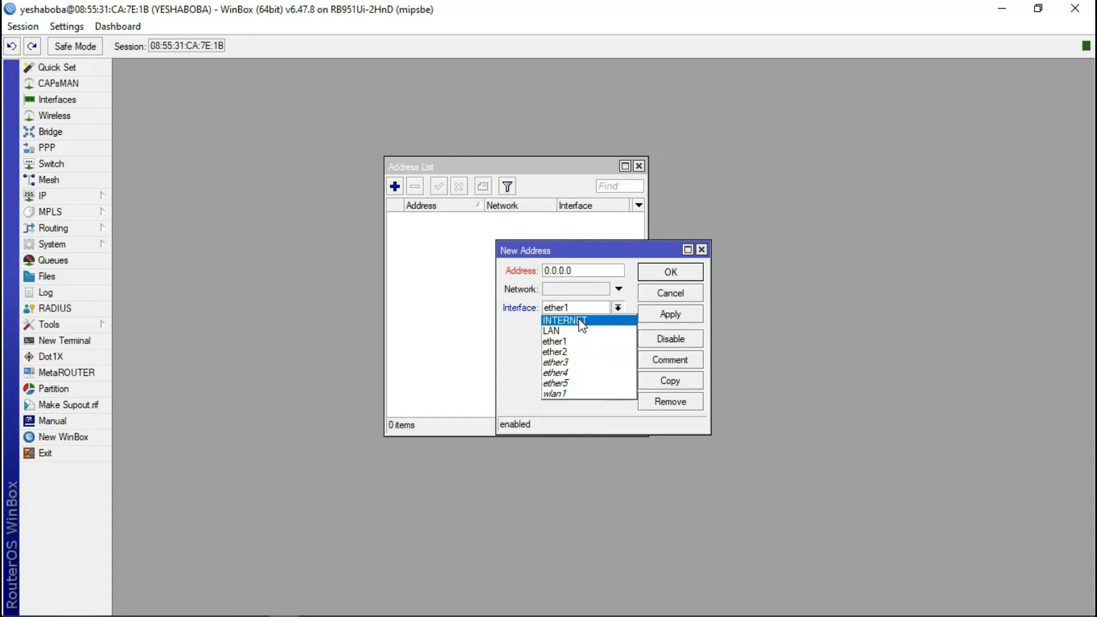
pyautogui.click(574, 320)
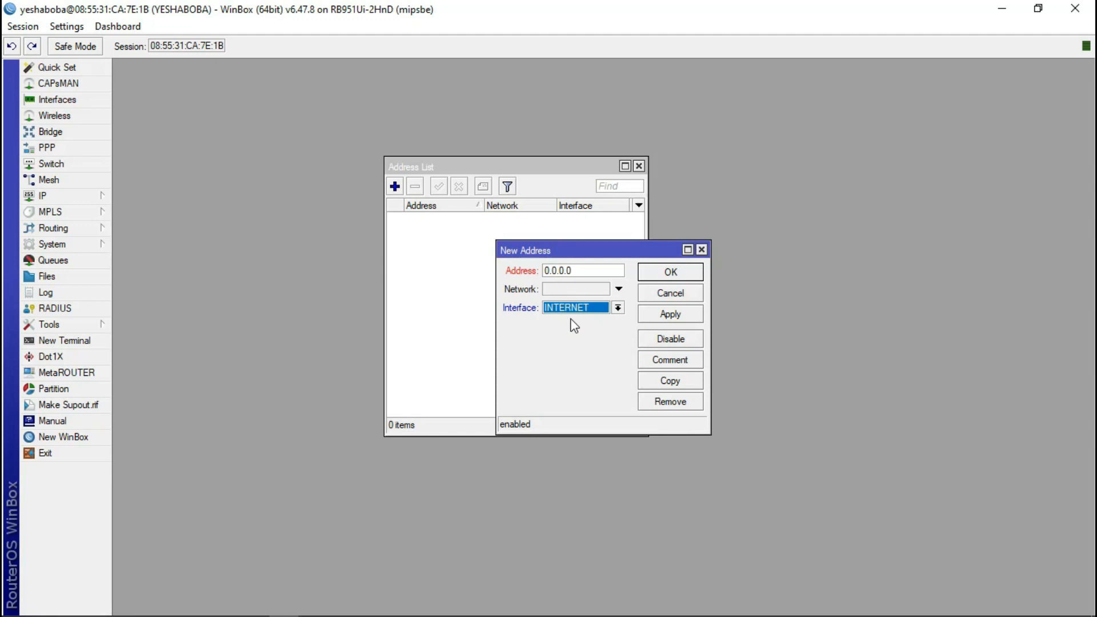
pyautogui.click(617, 308)
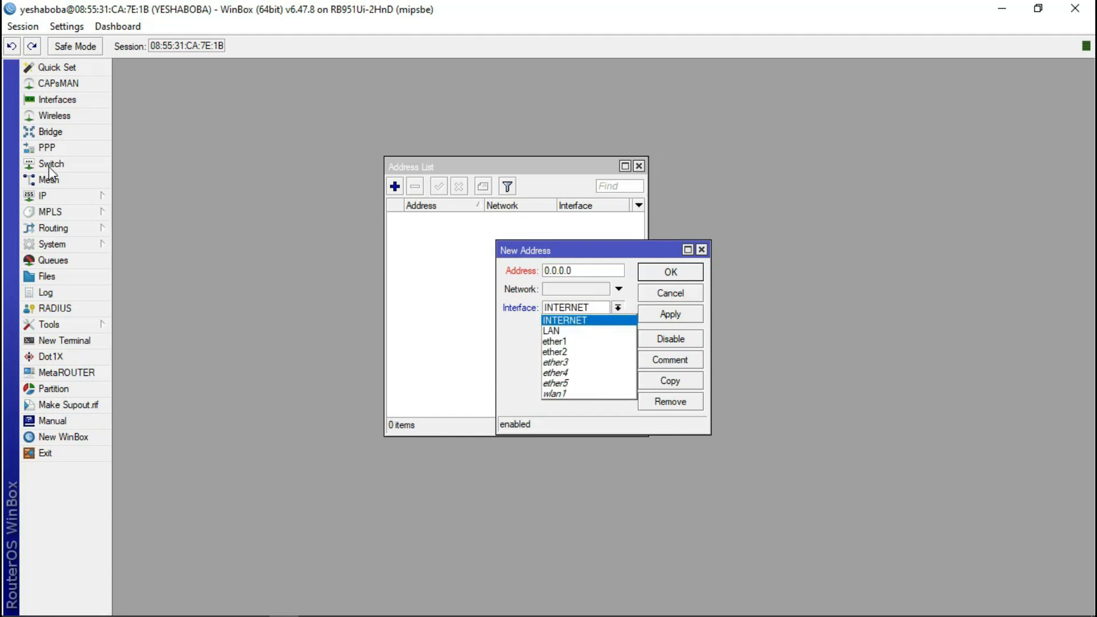
# - Reopen the bridge ports list, discard the extra new bridge port, and bring the address list forward
pyautogui.click(55, 132)
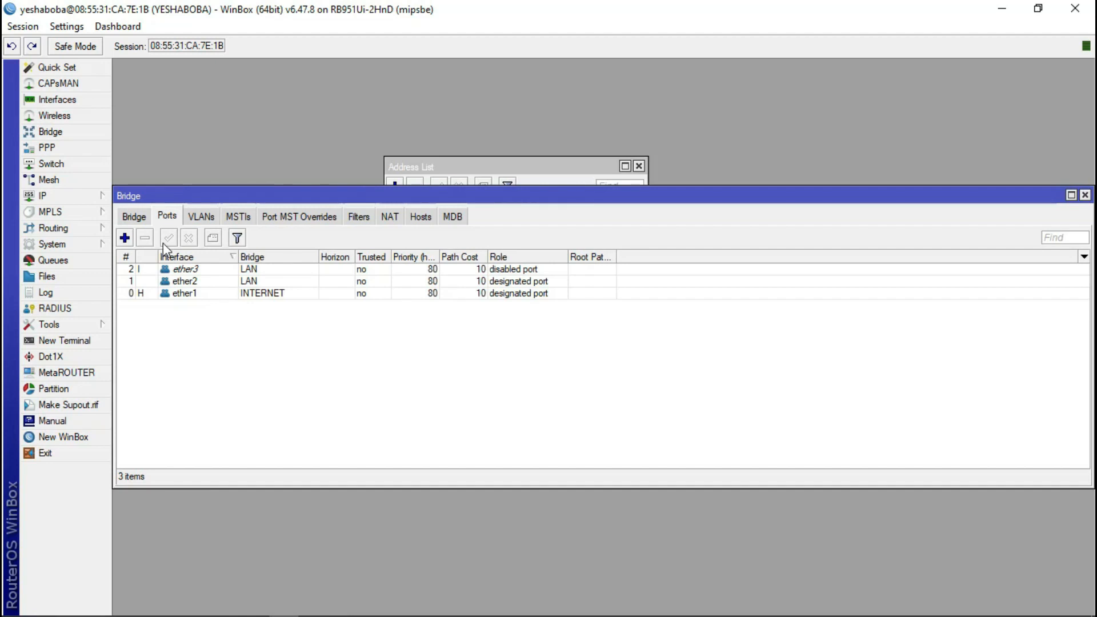
pyautogui.click(124, 237)
pyautogui.click(581, 269)
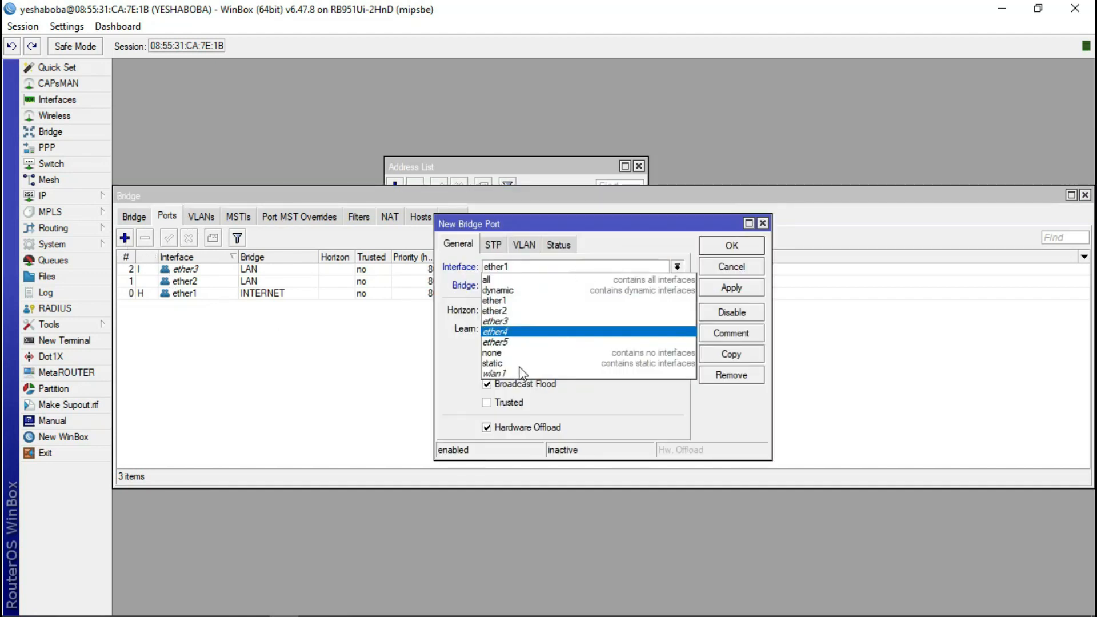
pyautogui.click(775, 225)
pyautogui.click(762, 223)
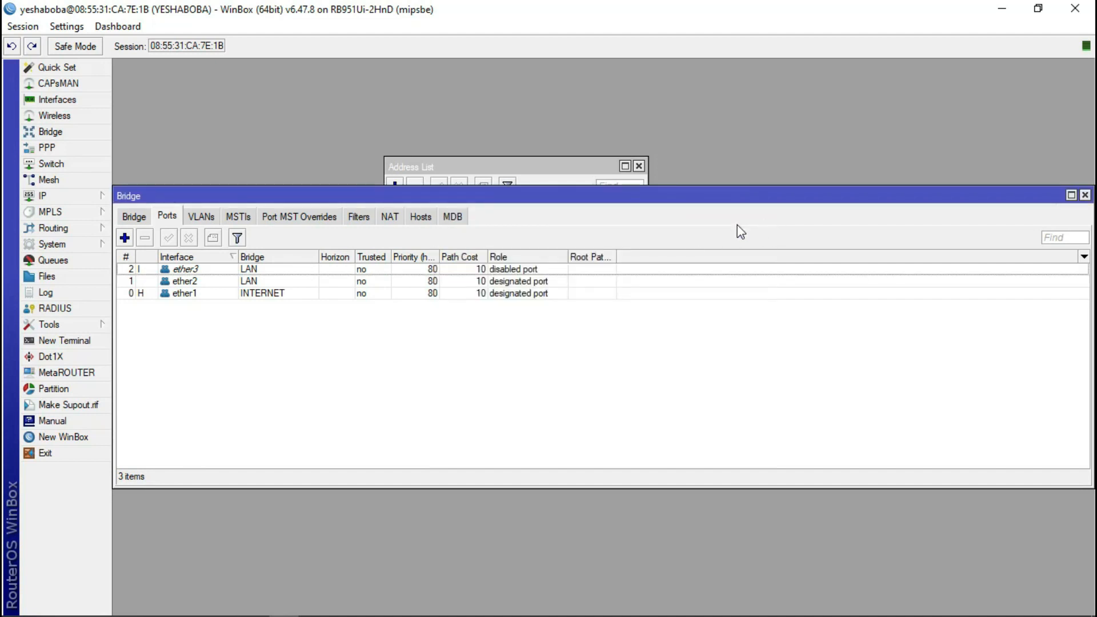
pyautogui.click(570, 166)
# - Add the address 192.168.100.200/24 on the INTERNET interface and save it
pyautogui.click(395, 186)
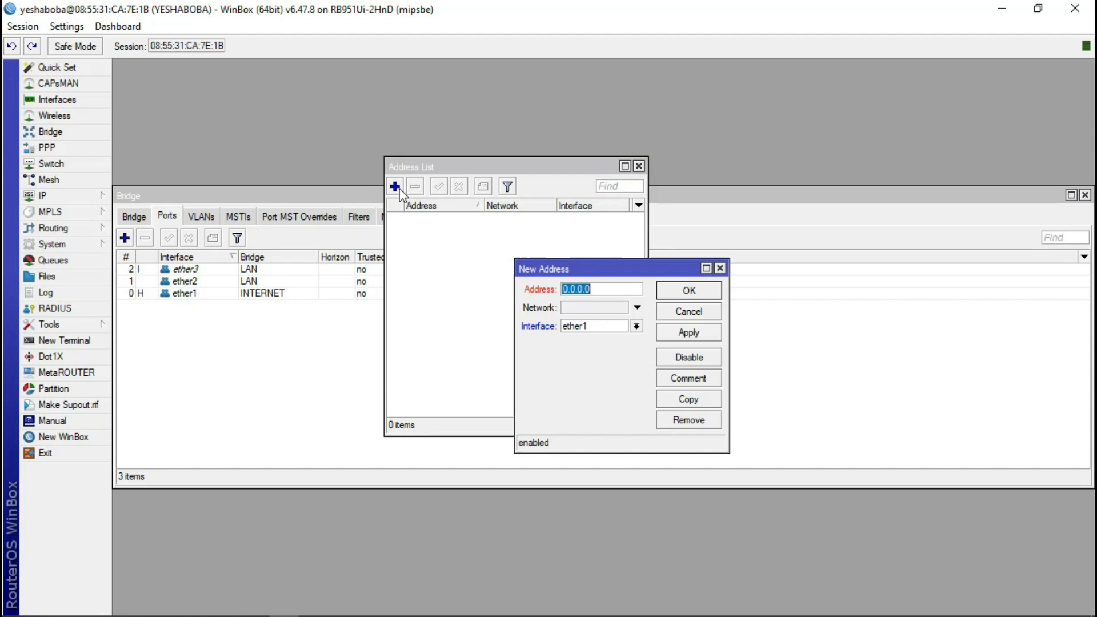
pyautogui.click(636, 326)
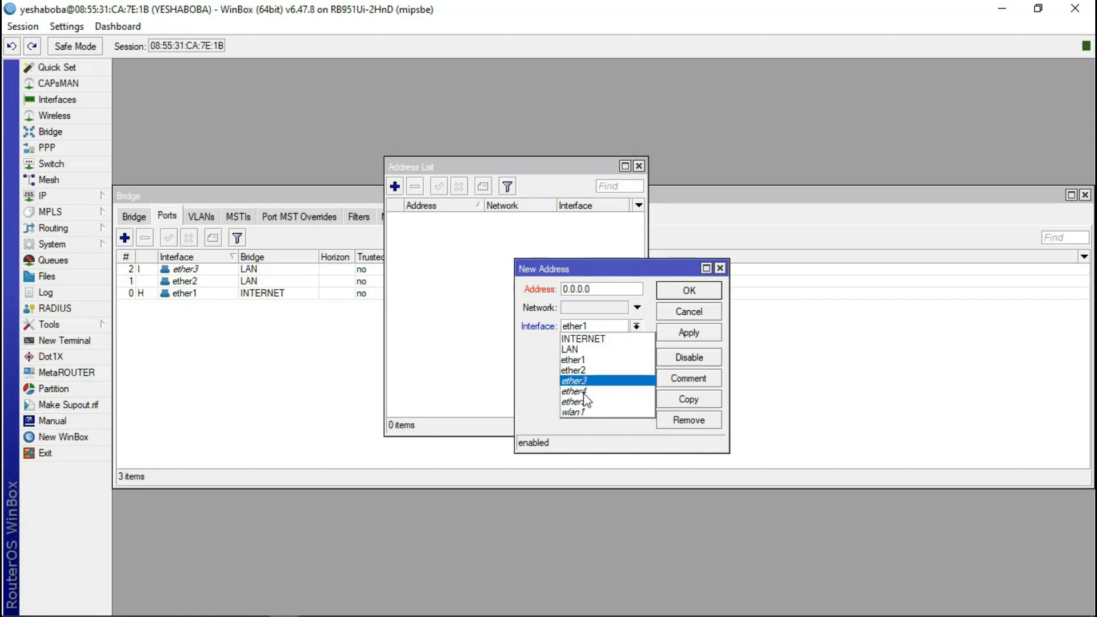
pyautogui.click(594, 338)
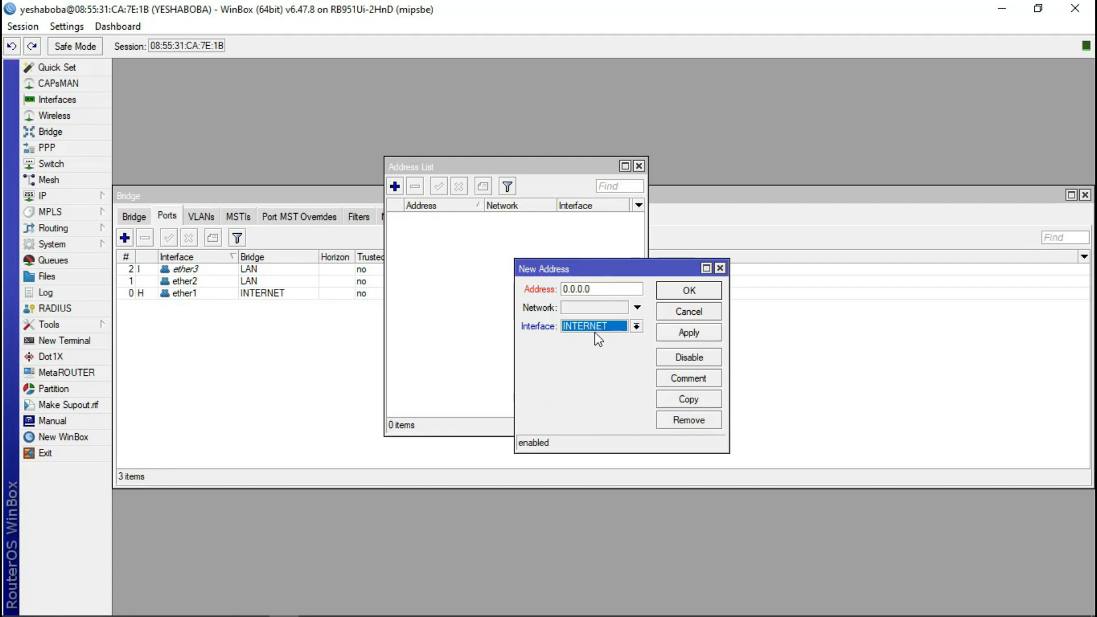
pyautogui.moveTo(602, 289); pyautogui.dragTo(526, 294)
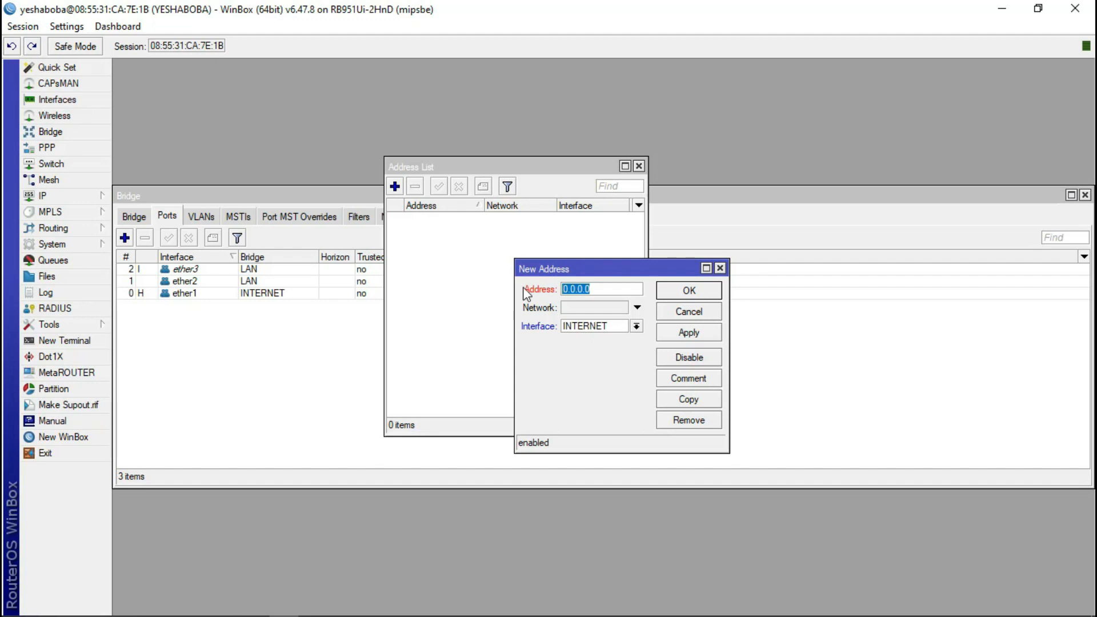
pyautogui.write('192.168.100.1')
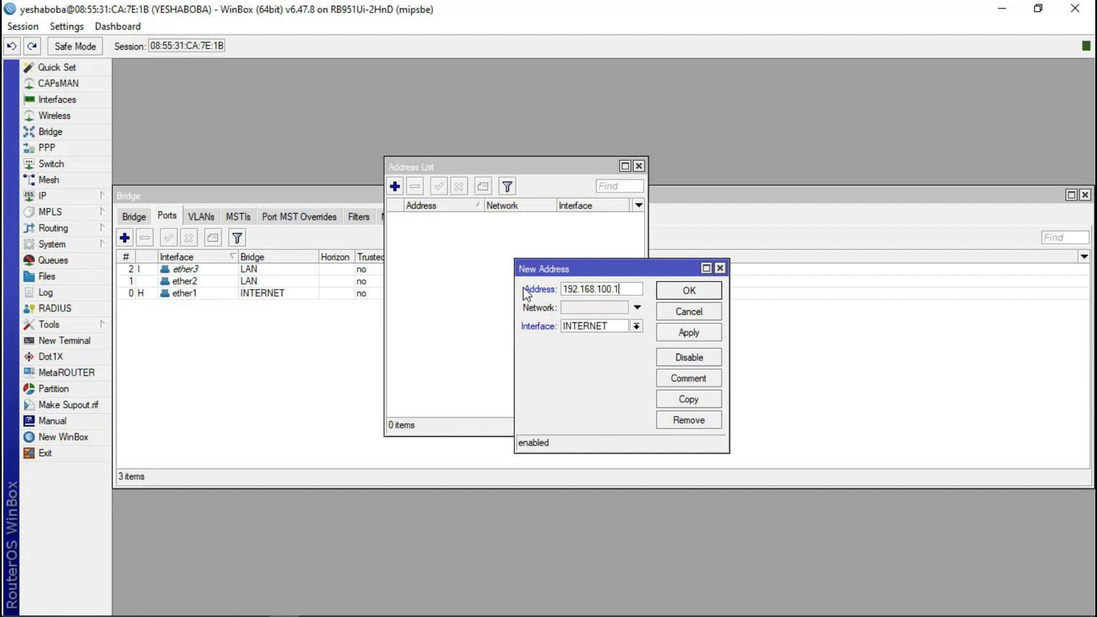
pyautogui.press('BackSpace')
pyautogui.write('200/24')
pyautogui.click(690, 289)
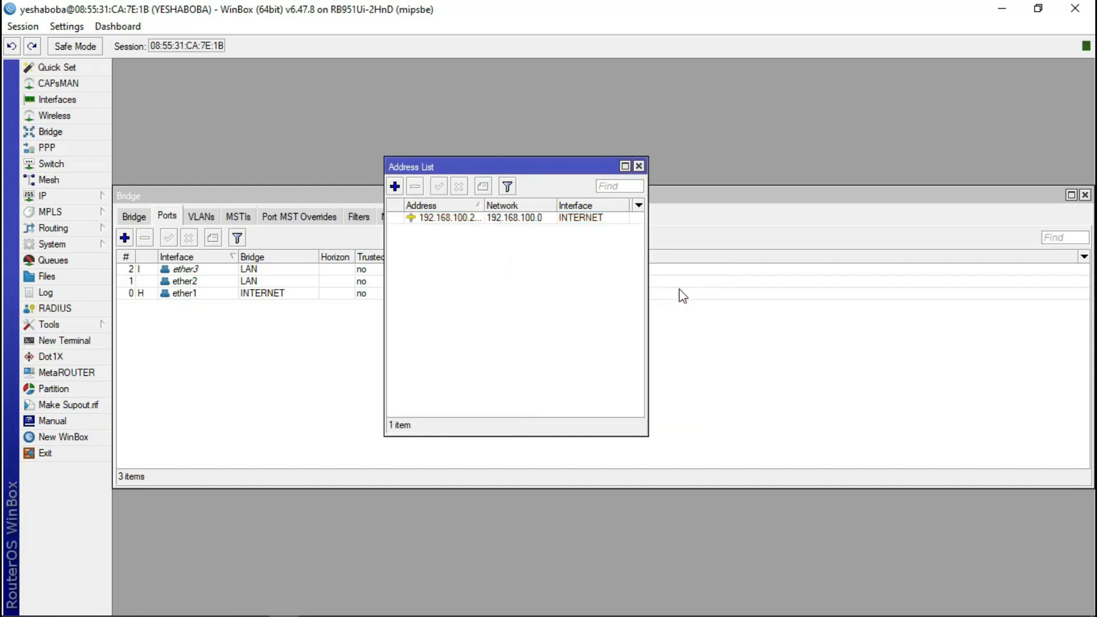
# - Add 192.168.20.1/24 on the LAN interface, correcting typos, then close the Address List
pyautogui.click(442, 219)
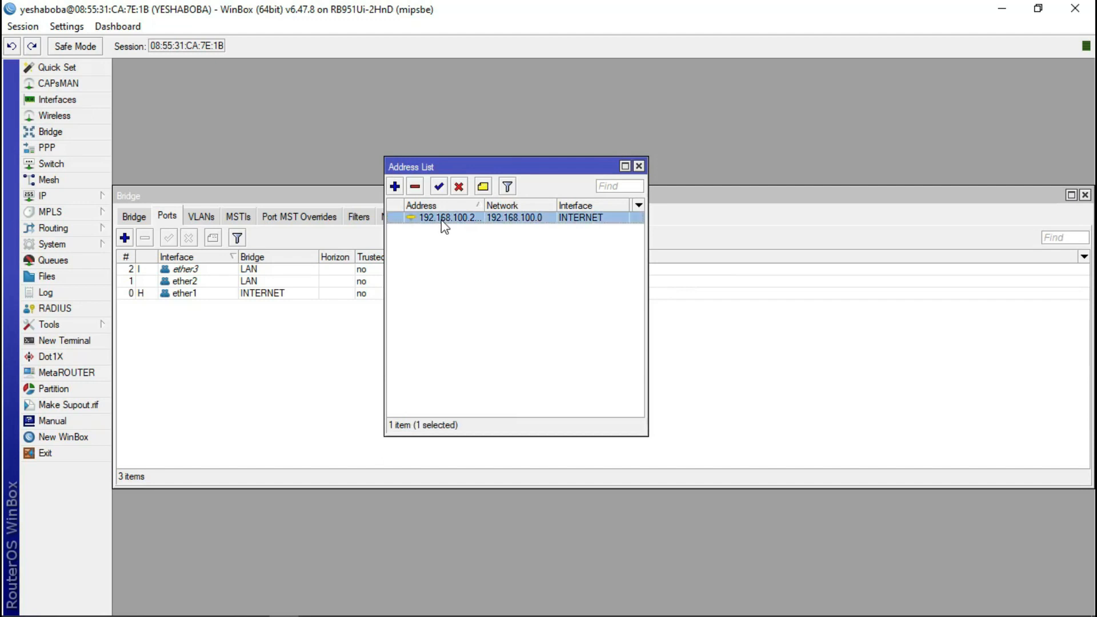
pyautogui.click(395, 187)
pyautogui.click(636, 327)
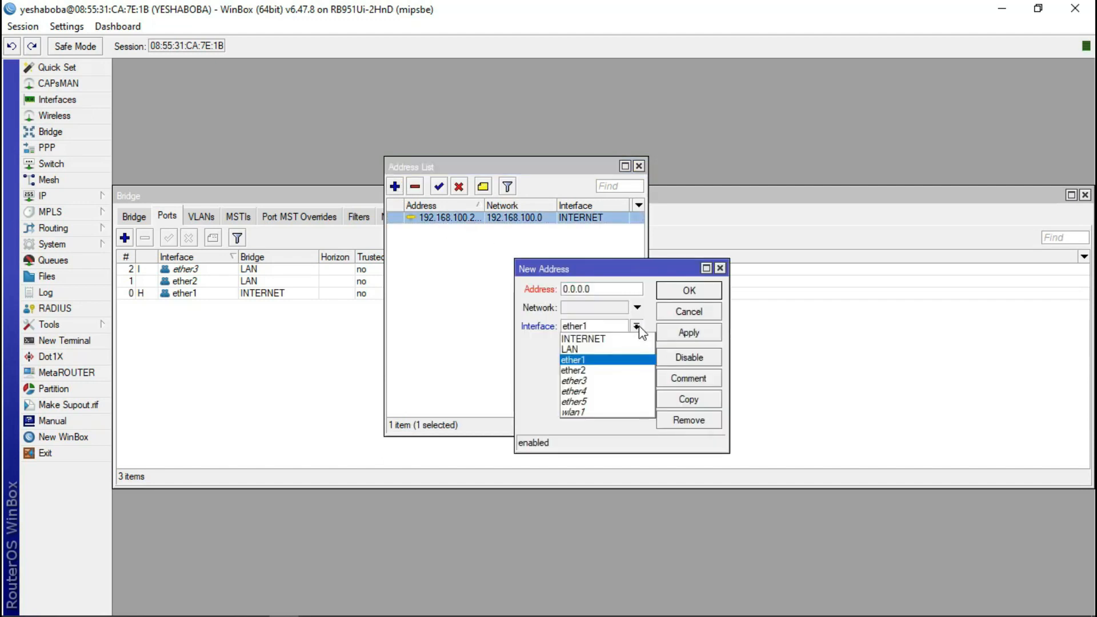
pyautogui.click(580, 350)
pyautogui.moveTo(612, 289); pyautogui.dragTo(540, 301)
pyautogui.write('1')
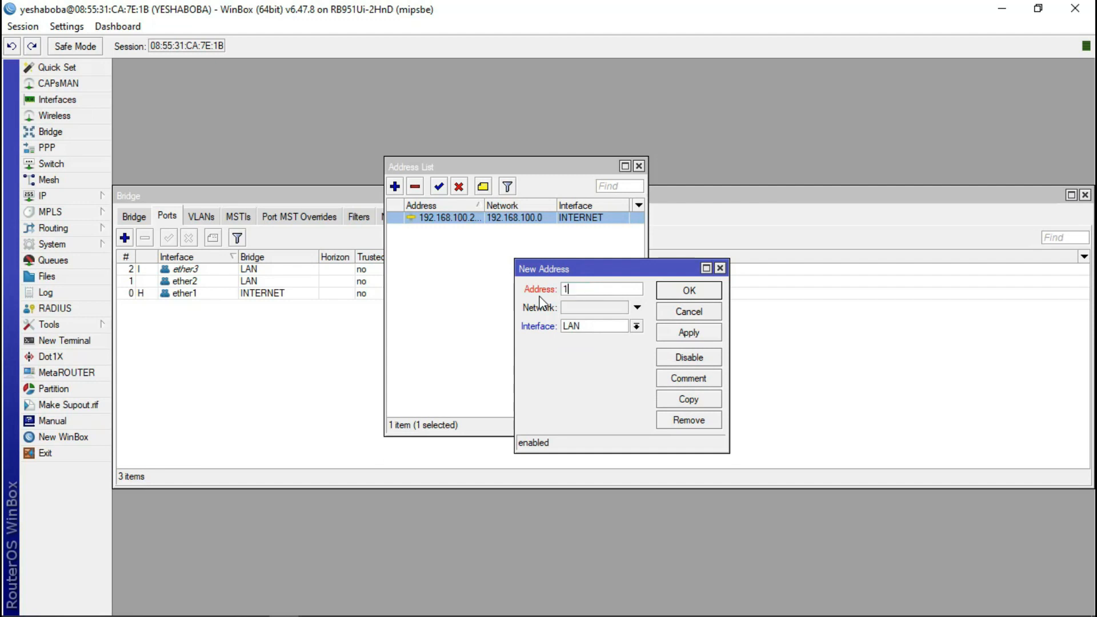
pyautogui.write('92.168.20.11111')
pyautogui.press('BackSpace')
pyautogui.press('BackSpace')
pyautogui.press('BackSpace')
pyautogui.press('BackSpace')
pyautogui.press('BackSpace')
pyautogui.press('BackSpace')
pyautogui.press('BackSpace')
pyautogui.press('BackSpace')
pyautogui.press('BackSpace')
pyautogui.press('BackSpace')
pyautogui.press('BackSpace')
pyautogui.press('BackSpace')
pyautogui.press('BackSpace')
pyautogui.press('BackSpace')
pyautogui.press('BackSpace')
pyautogui.press('BackSpace')
pyautogui.write('10.10.20.11')
pyautogui.press('BackSpace')
pyautogui.press('BackSpace')
pyautogui.press('BackSpace')
pyautogui.press('BackSpace')
pyautogui.press('BackSpace')
pyautogui.press('BackSpace')
pyautogui.press('BackSpace')
pyautogui.press('BackSpace')
pyautogui.press('BackSpace')
pyautogui.press('BackSpace')
pyautogui.press('BackSpace')
pyautogui.write('92.168.20.1/24')
pyautogui.click(681, 291)
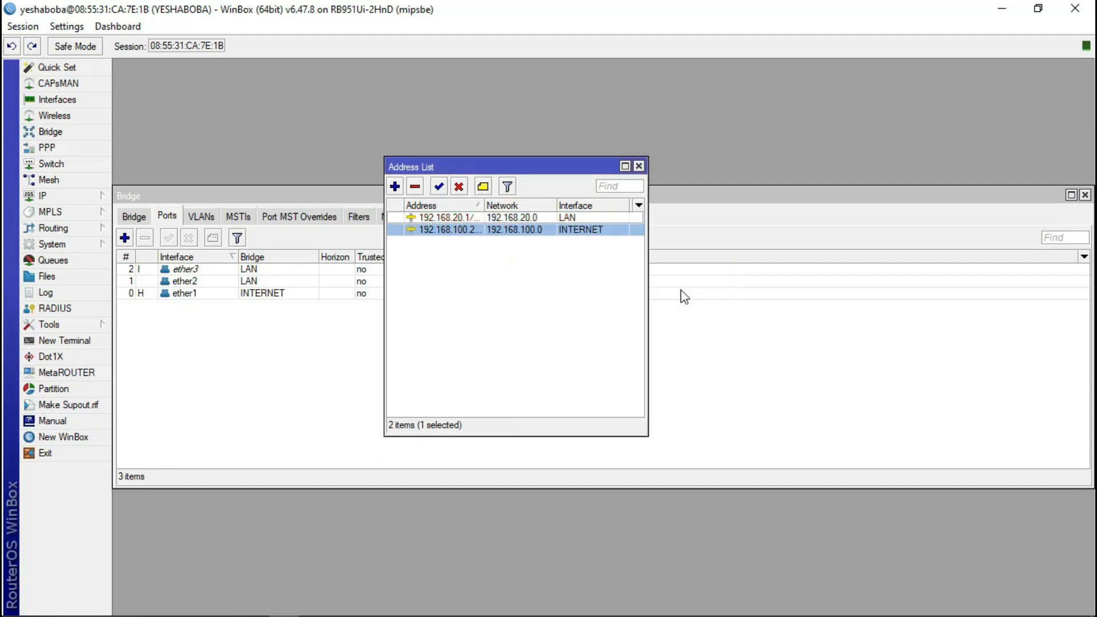
pyautogui.click(638, 166)
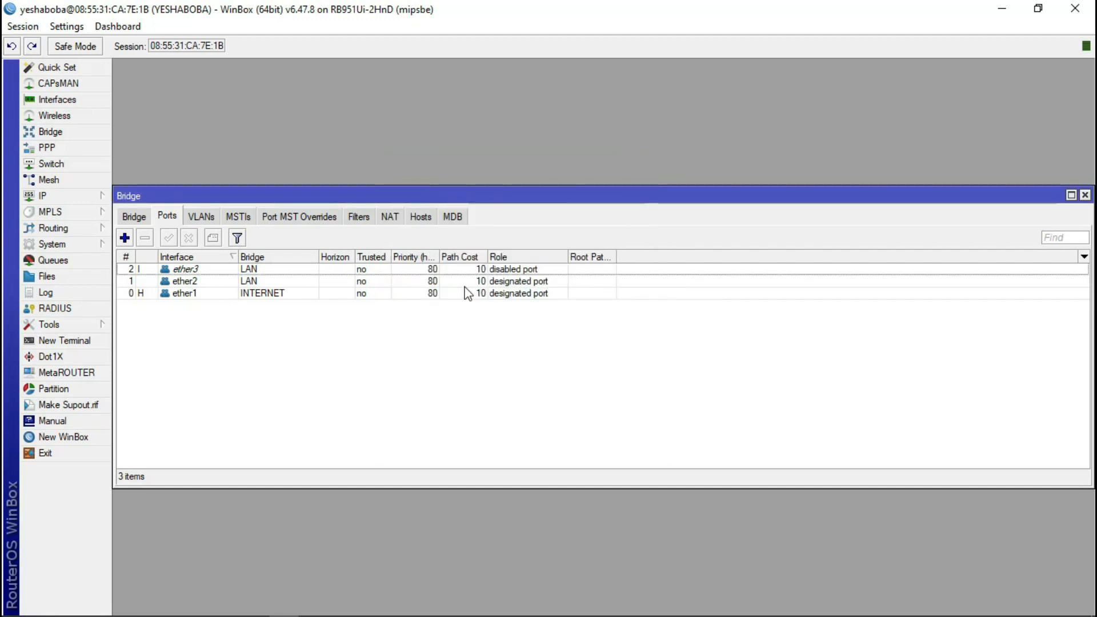
# - Close the Bridge window and the stray blank address form, then recheck the two IP addresses
pyautogui.click(1084, 195)
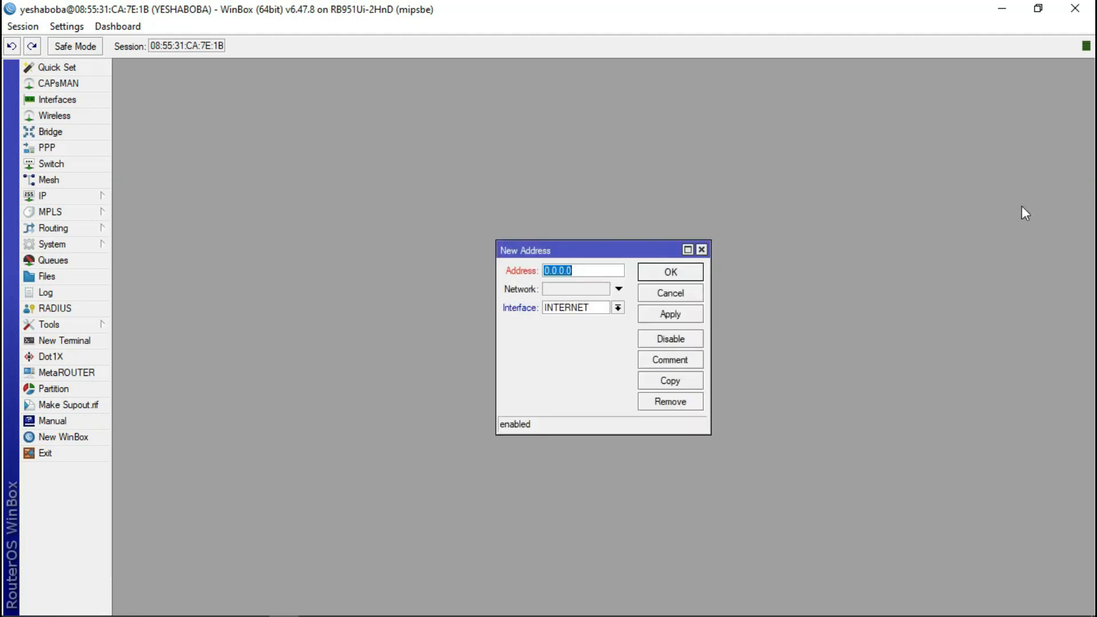
pyautogui.click(702, 250)
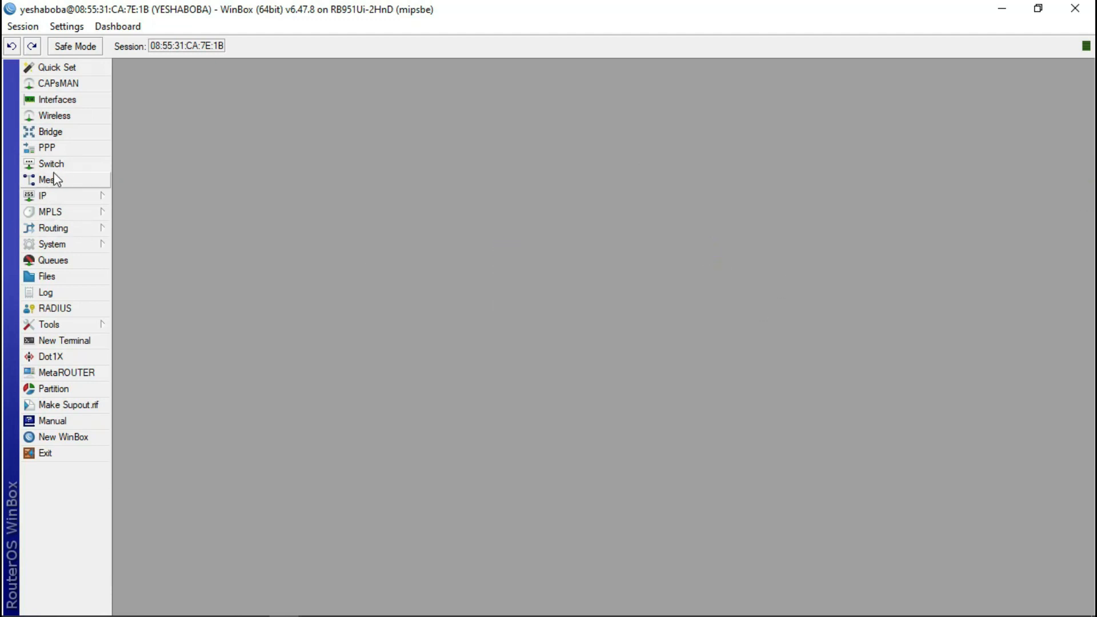
pyautogui.click(61, 196)
pyautogui.click(157, 228)
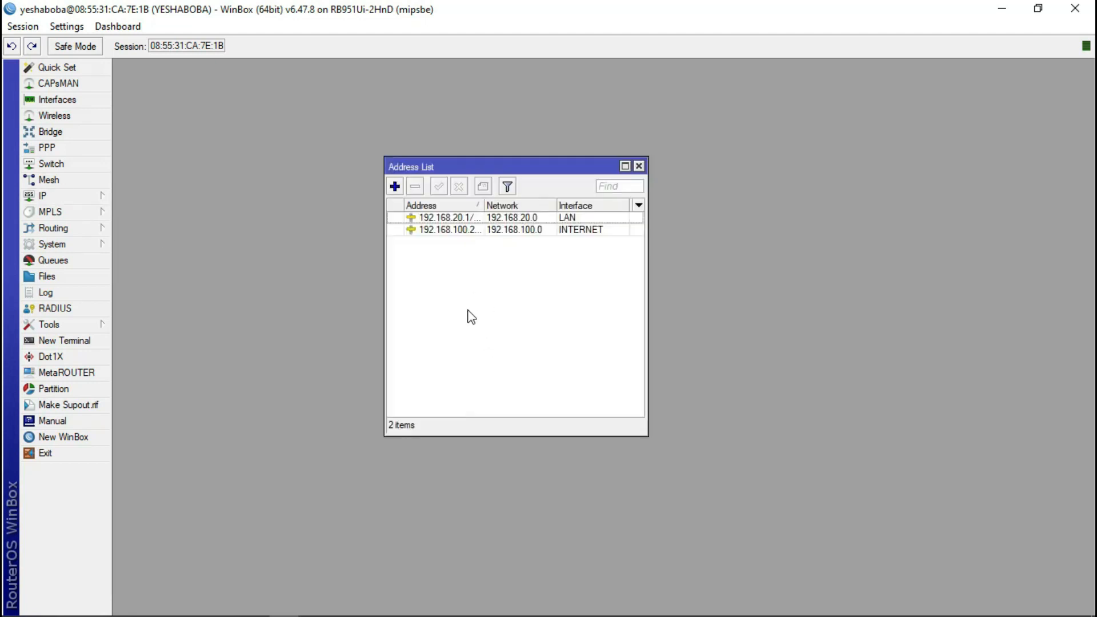
pyautogui.click(638, 167)
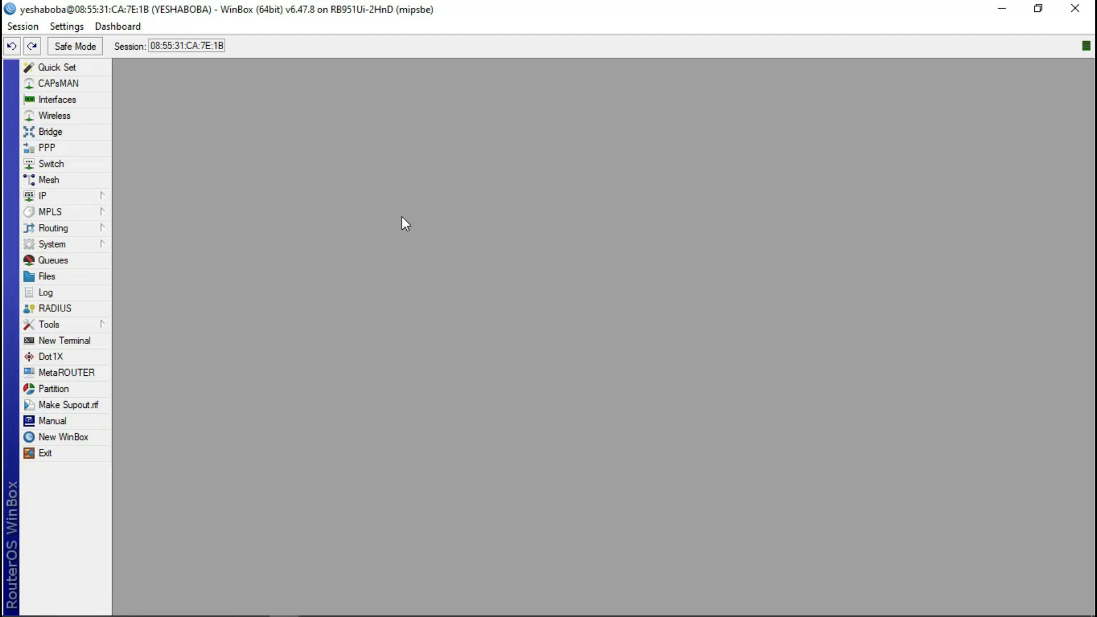
pyautogui.click(84, 200)
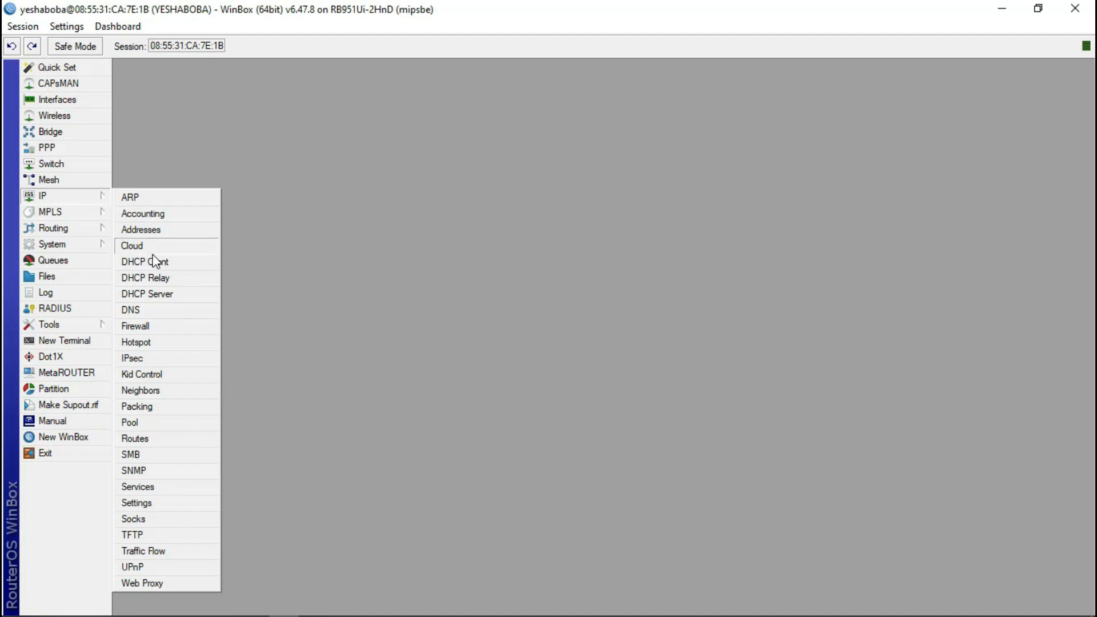
# - Add 8.8.8.8 as the router's DNS server in IP > DNS
pyautogui.click(145, 312)
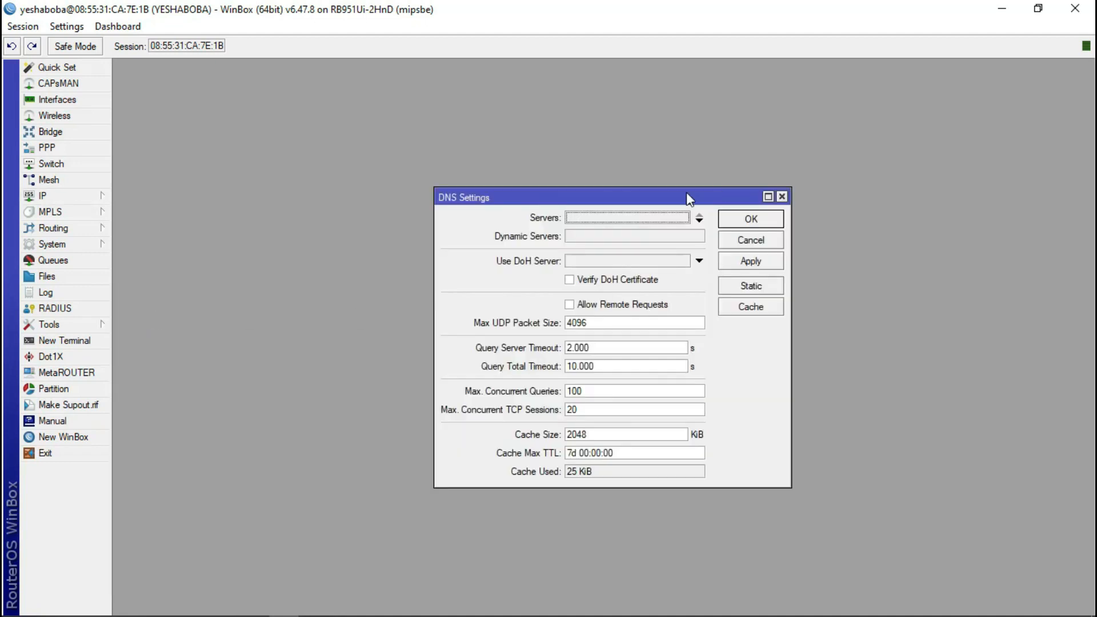
pyautogui.click(700, 219)
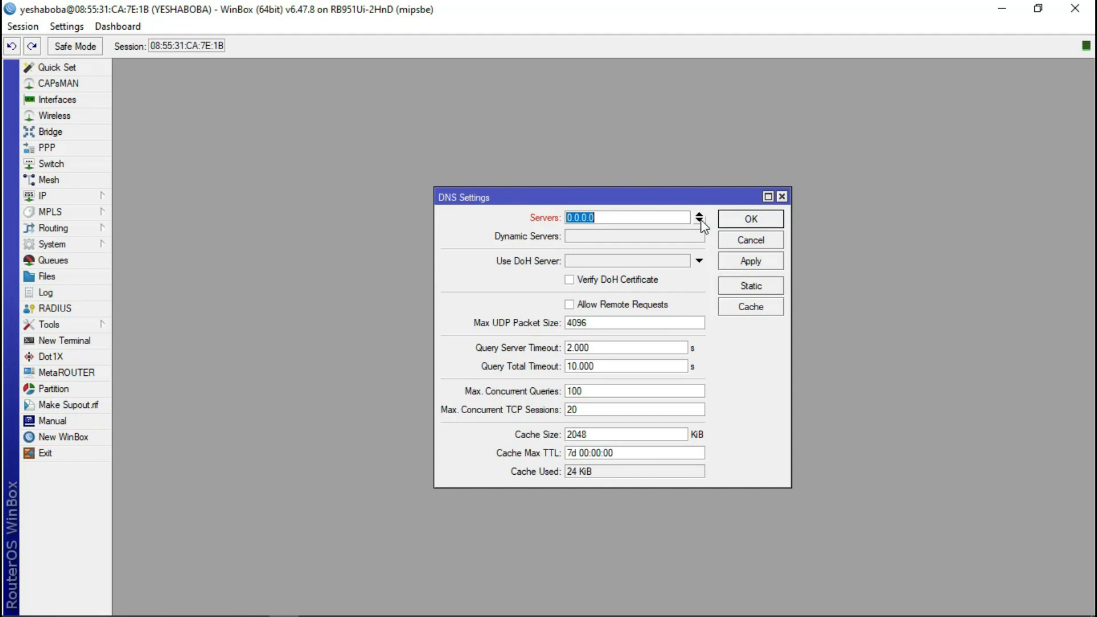
pyautogui.write('8.8.8.8')
pyautogui.click(751, 220)
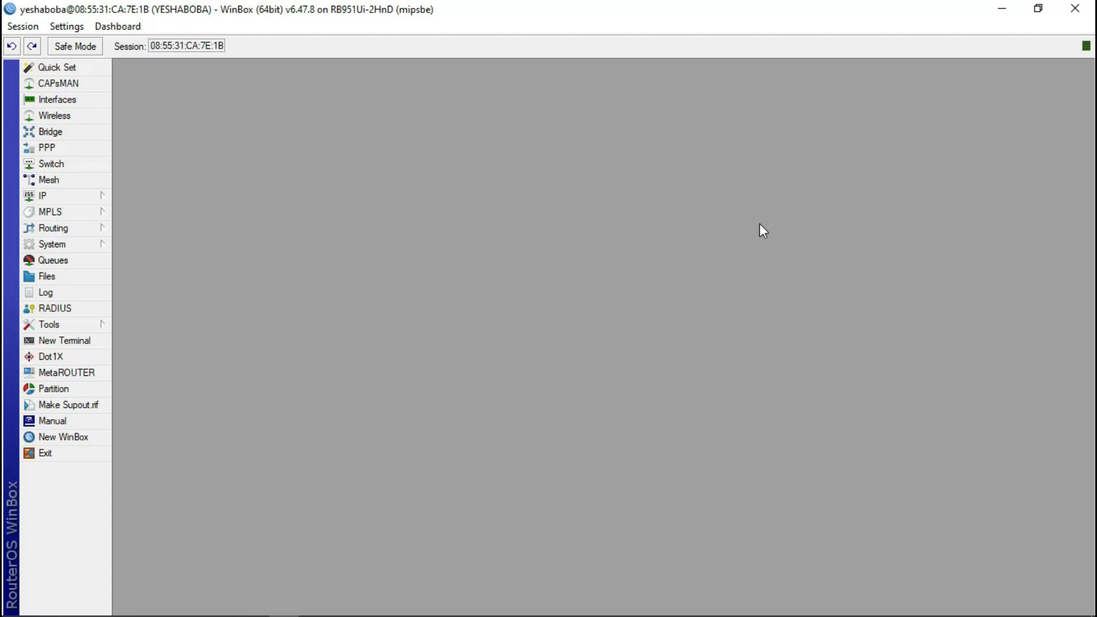
# - Check the empty DHCP Server list, then reopen IP Addresses and select the 192.168.20.1 LAN entry
pyautogui.click(66, 195)
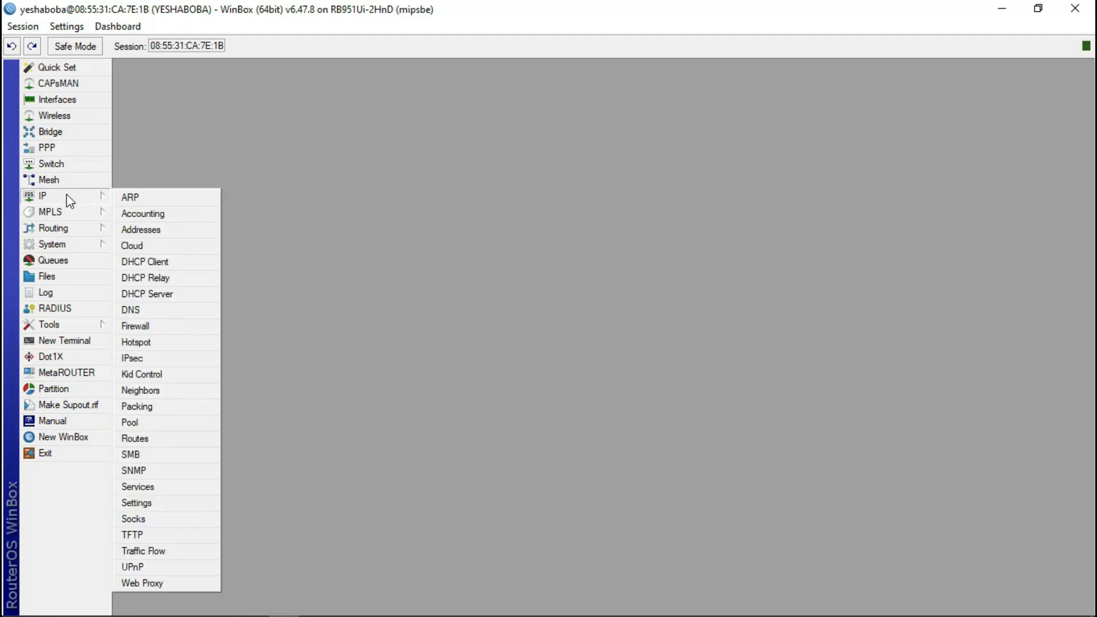
pyautogui.click(170, 294)
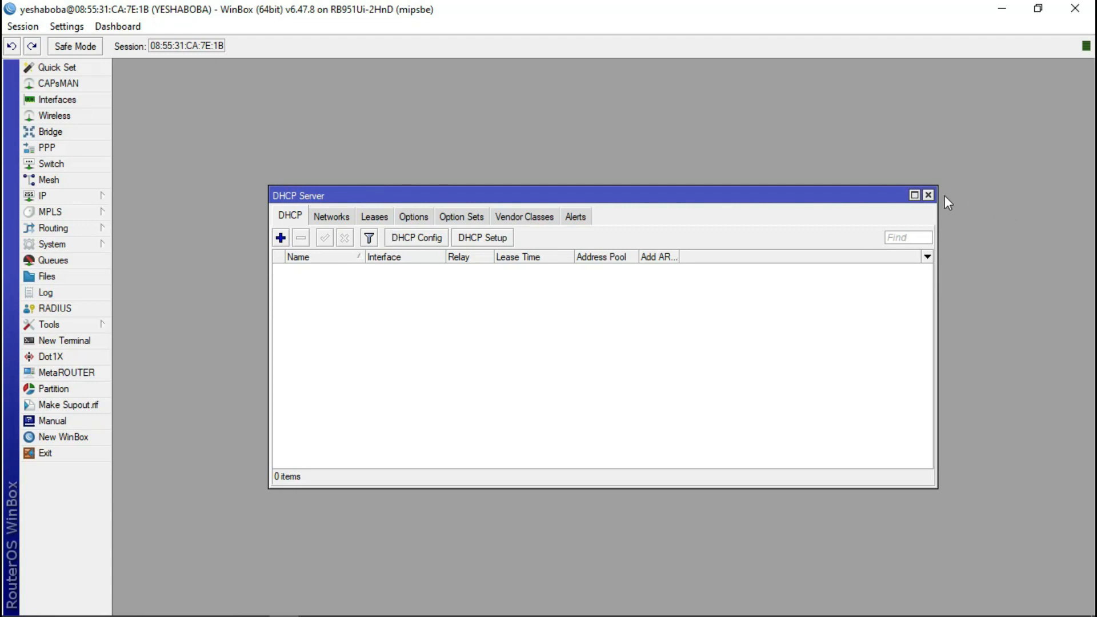
pyautogui.click(929, 195)
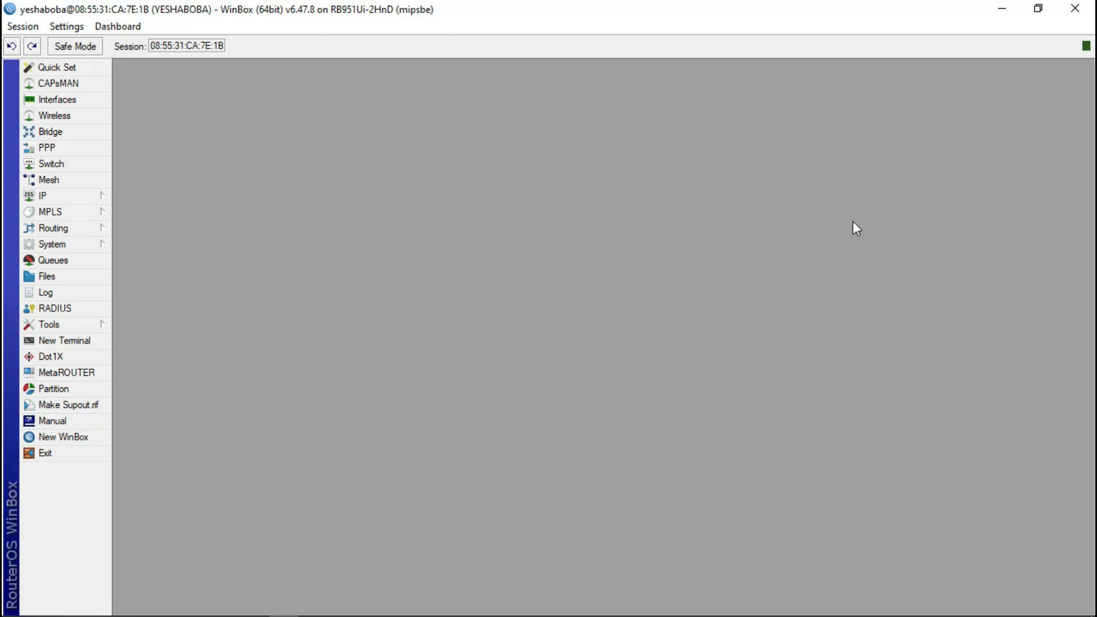
pyautogui.click(67, 195)
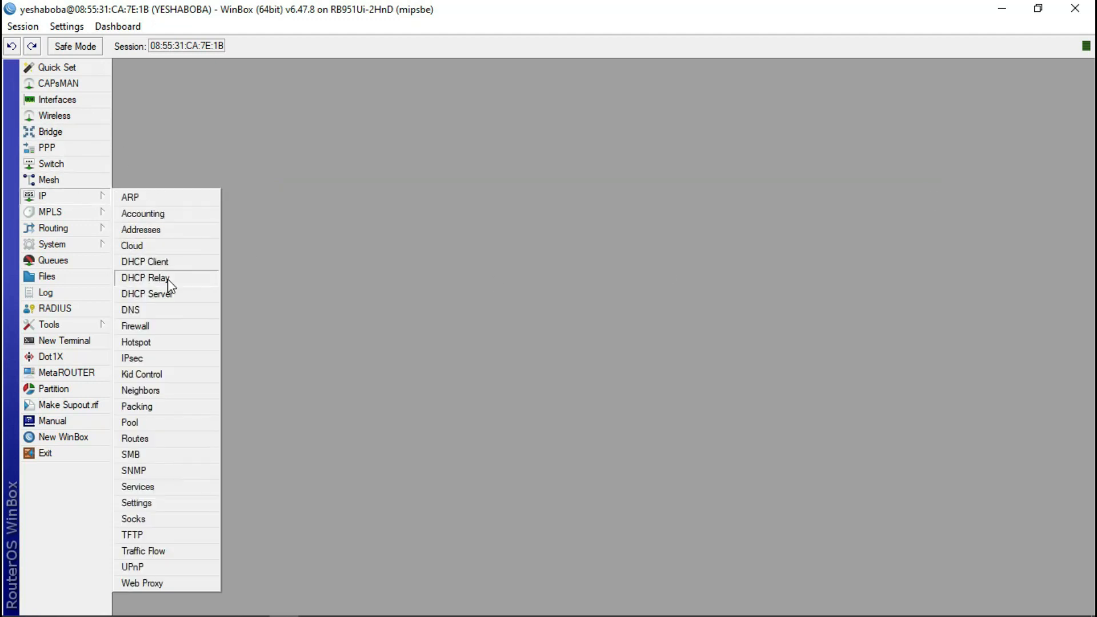
pyautogui.click(169, 228)
pyautogui.click(566, 220)
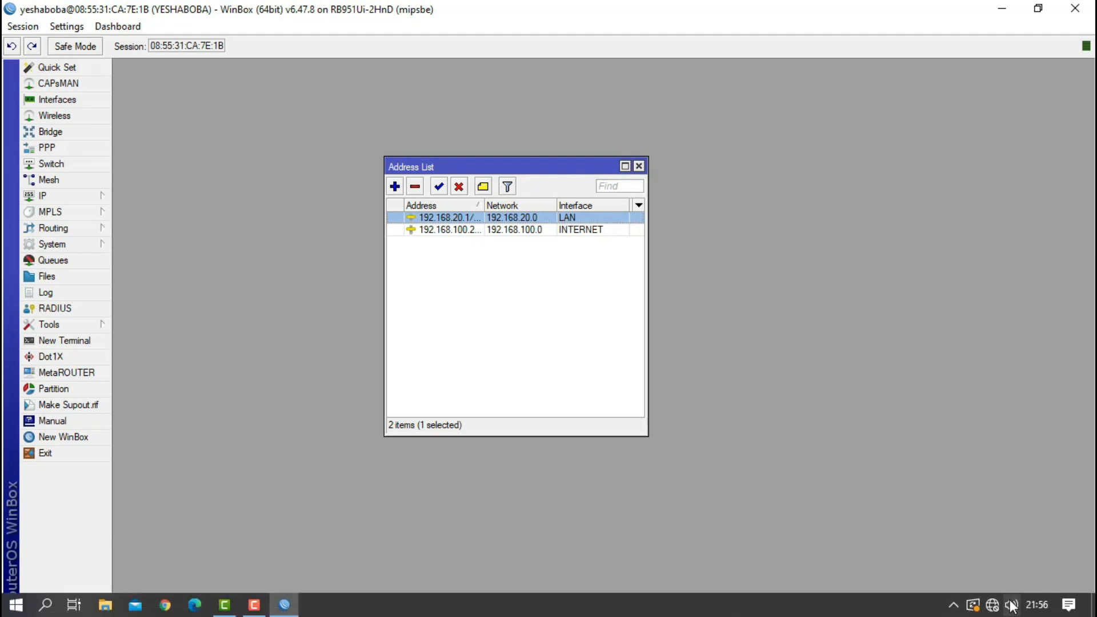
# - View the Ethernet adapter's connection details, showing only 169.254.3.138 with no gateway
pyautogui.click(992, 605)
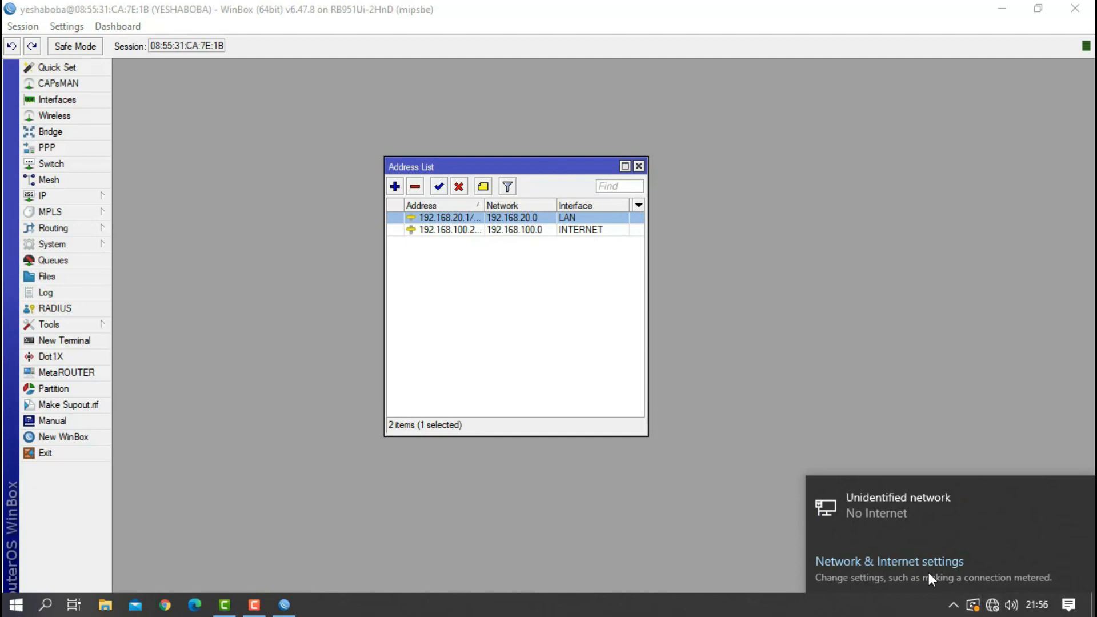
pyautogui.click(894, 564)
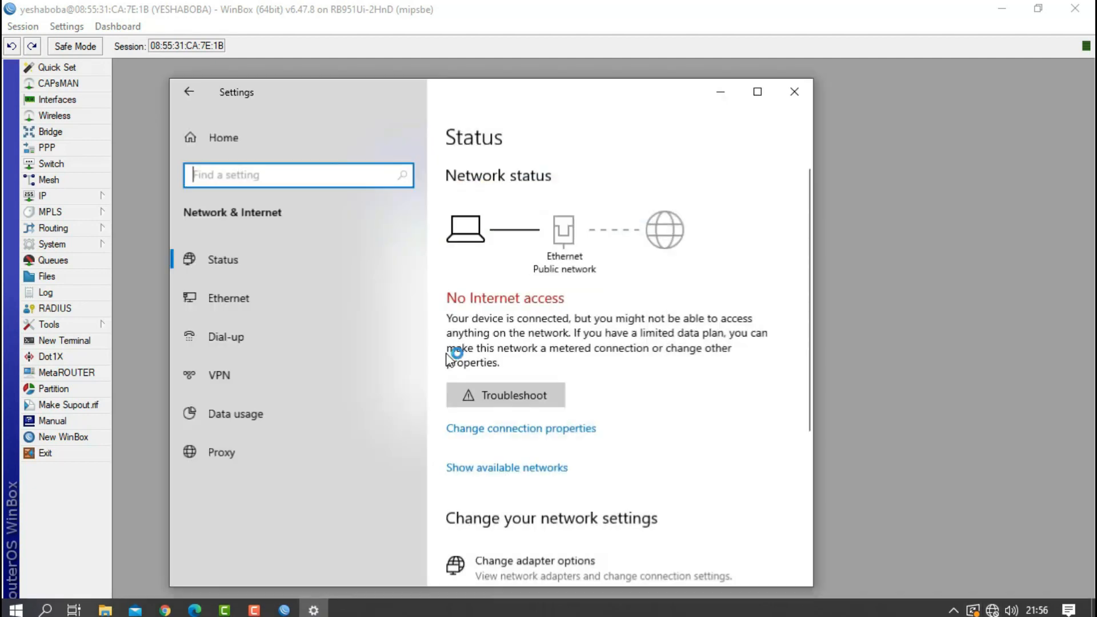
pyautogui.click(255, 296)
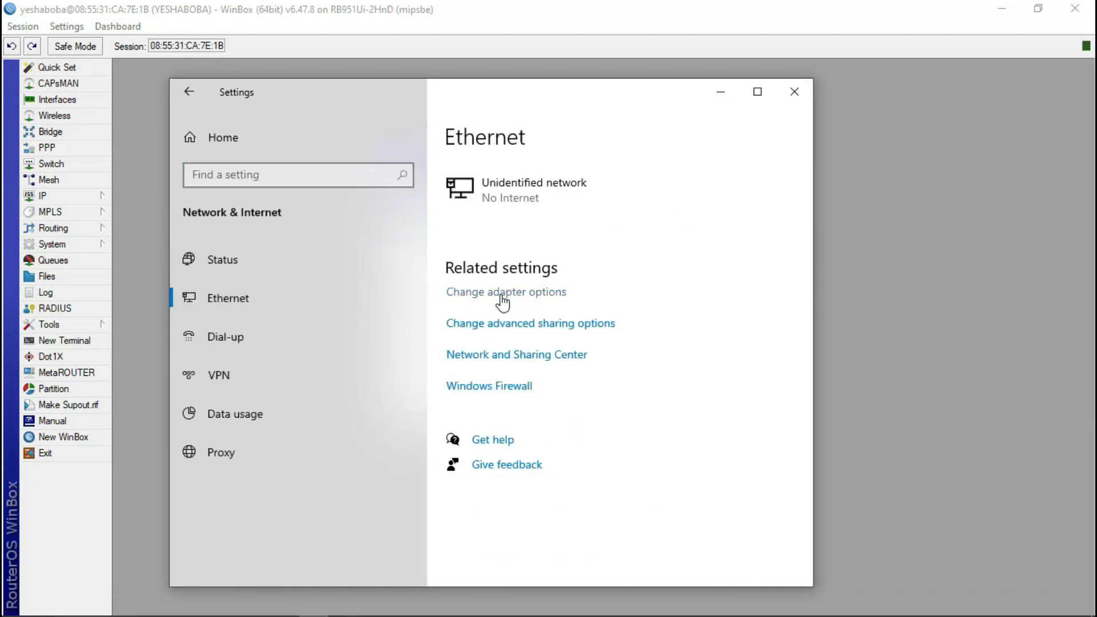
pyautogui.click(500, 294)
pyautogui.click(242, 215)
pyautogui.rightClick(244, 220)
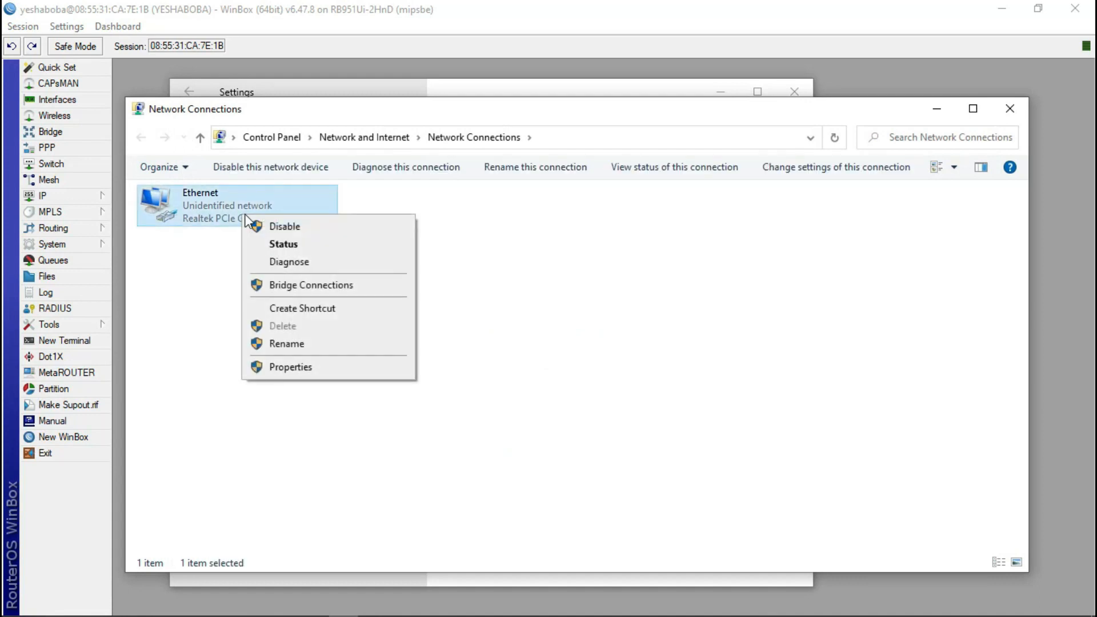
pyautogui.click(285, 246)
pyautogui.click(466, 293)
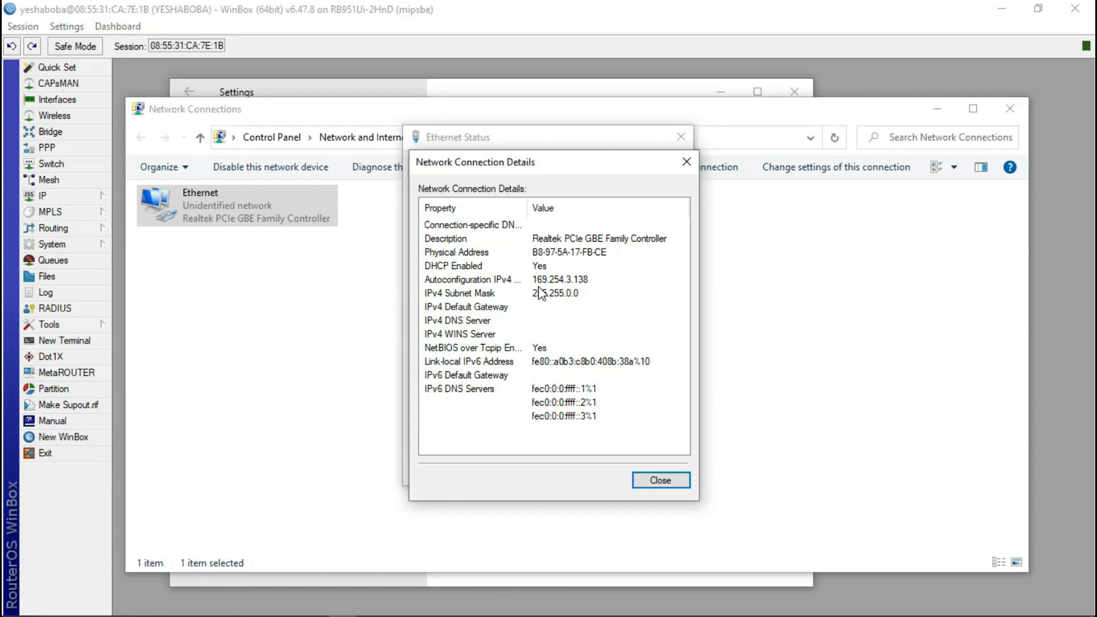
# - Close the details and status dialogs and minimize the network windows to return to WinBox
pyautogui.click(686, 161)
pyautogui.click(687, 144)
pyautogui.click(934, 114)
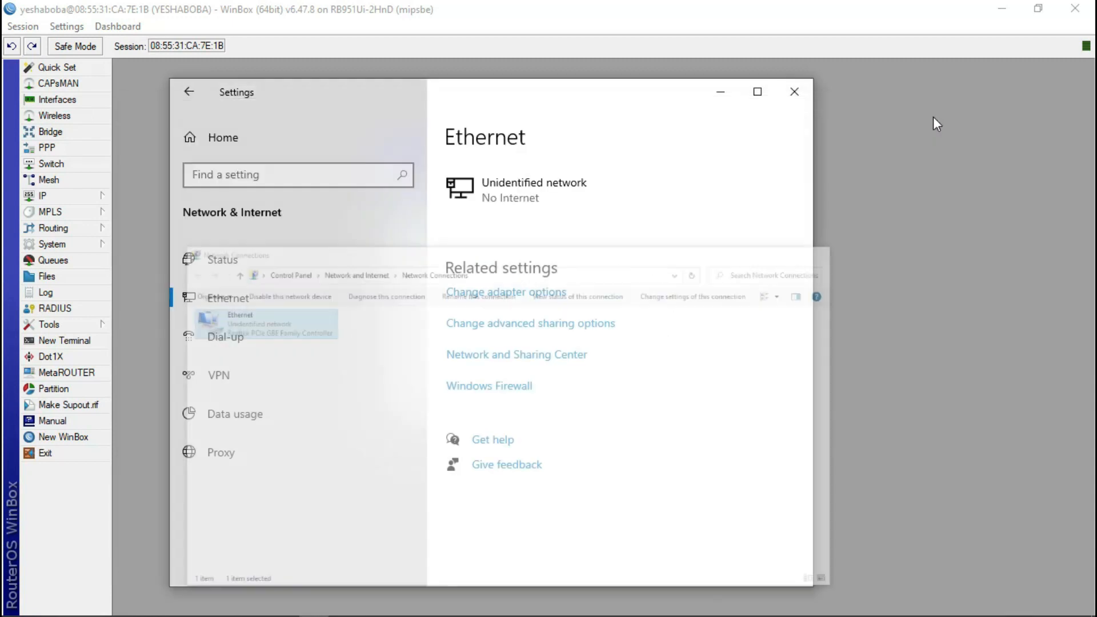
pyautogui.click(730, 97)
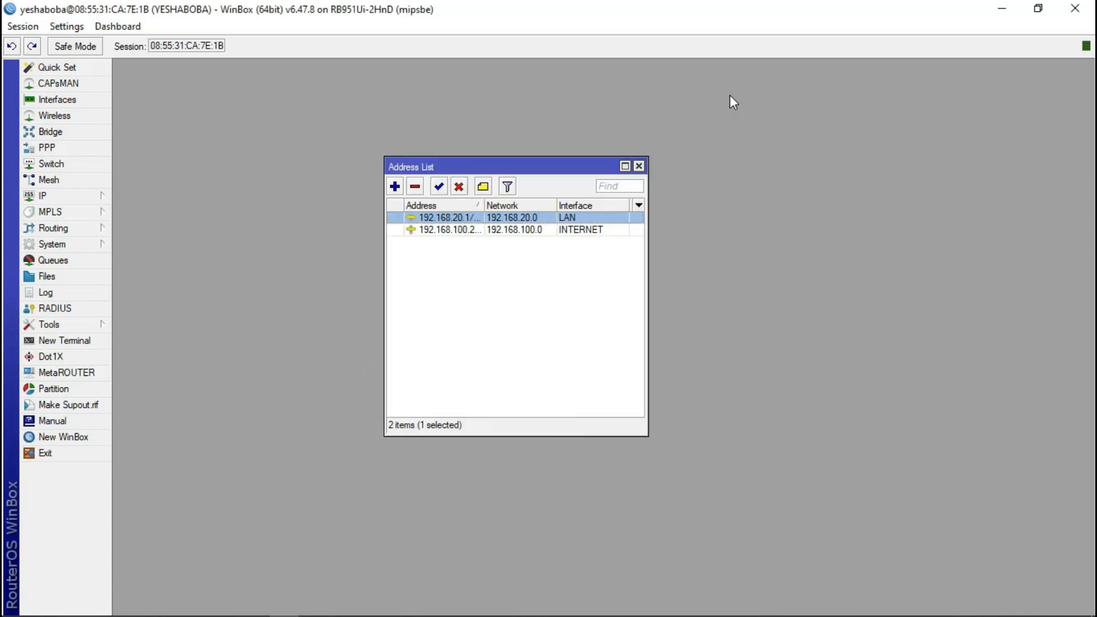
# - Restore the Network Connections window from the taskbar and bring up the Ethernet adapter's context menu
pyautogui.moveTo(517, 614)
pyautogui.moveTo(382, 612)
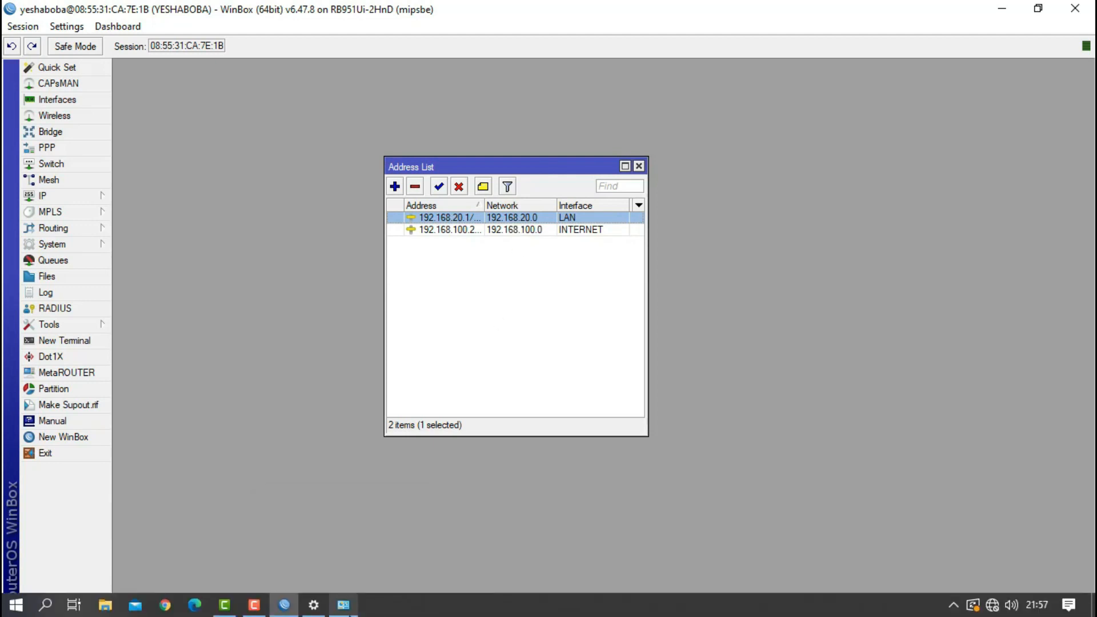
pyautogui.moveTo(343, 604)
pyautogui.click(350, 554)
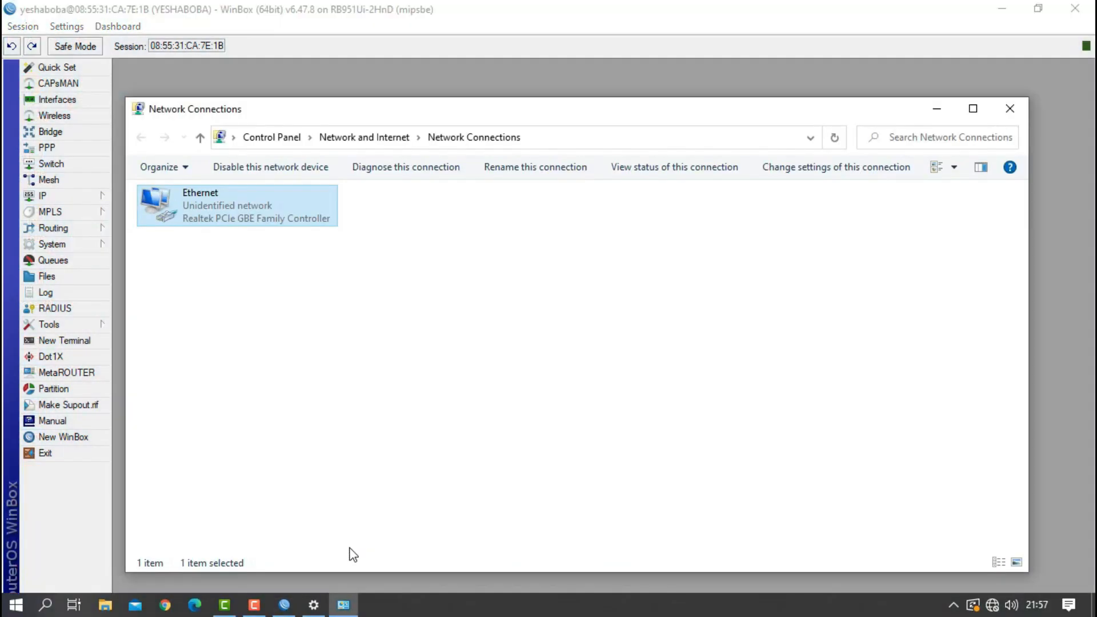
pyautogui.rightClick(205, 208)
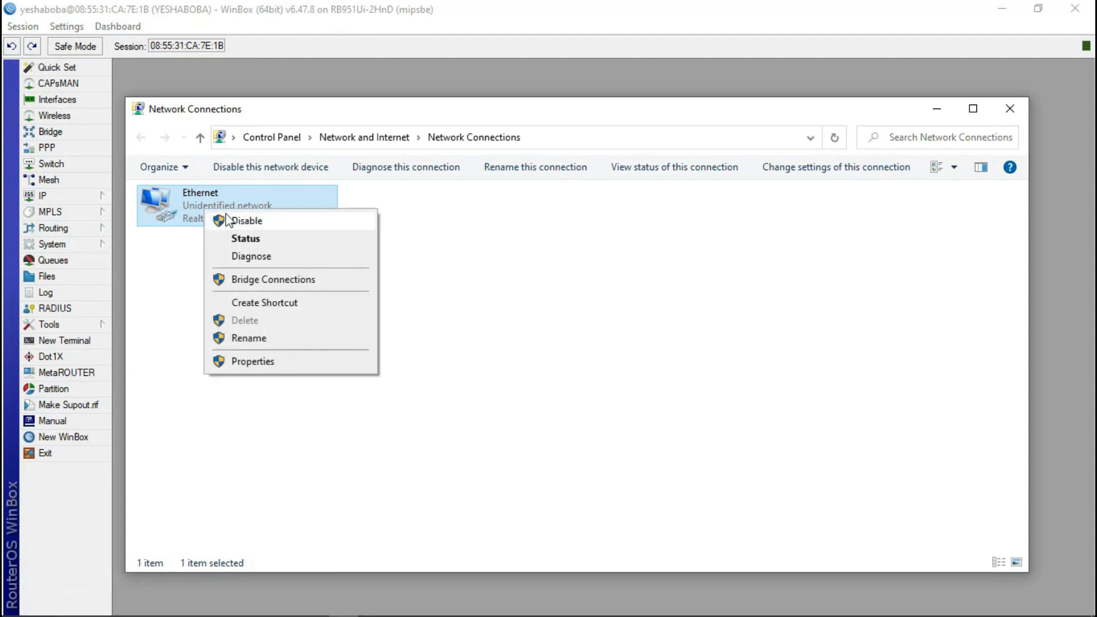
# - Set Ethernet IPv4 to static 192.168.20.100, mask 255.255.255.0, gateway 192.168.20.1, DNS 8.8.8.8
pyautogui.click(262, 362)
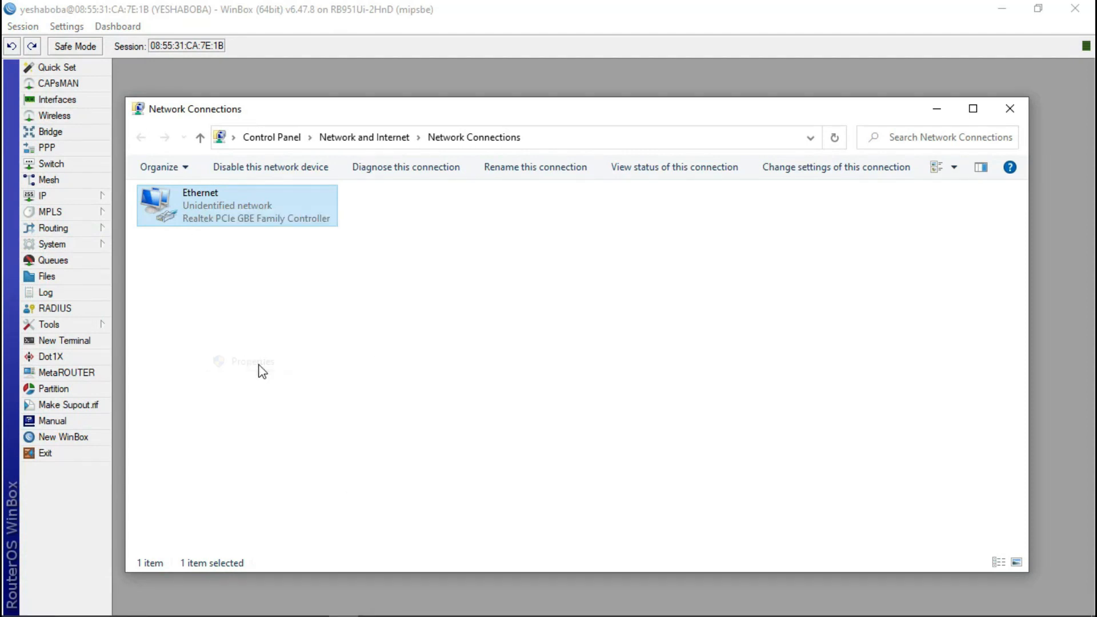
pyautogui.doubleClick(307, 351)
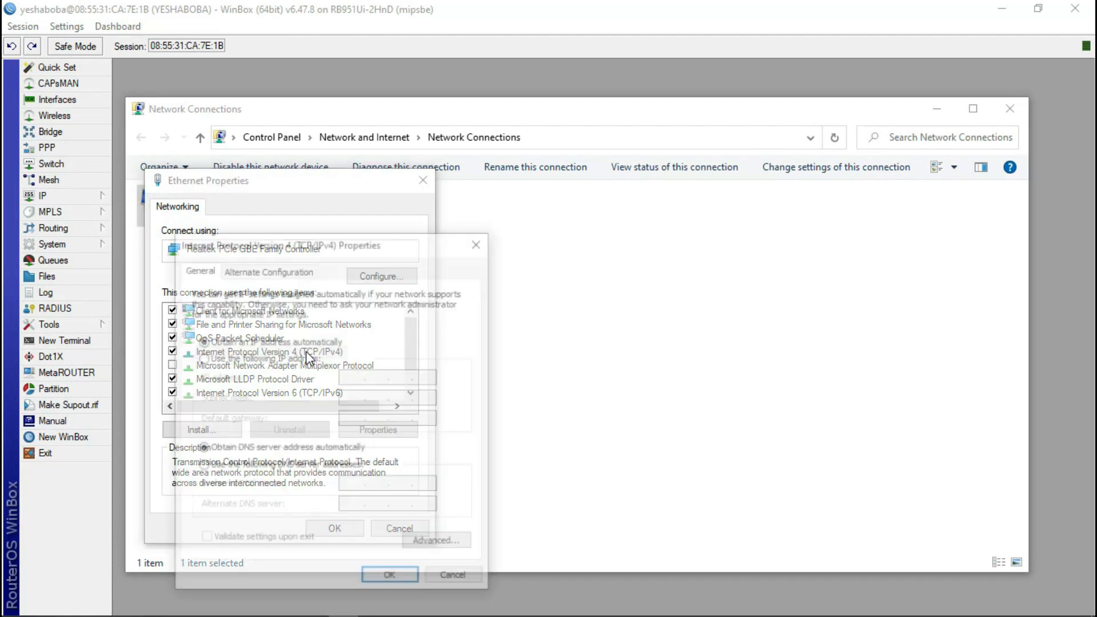
pyautogui.click(261, 358)
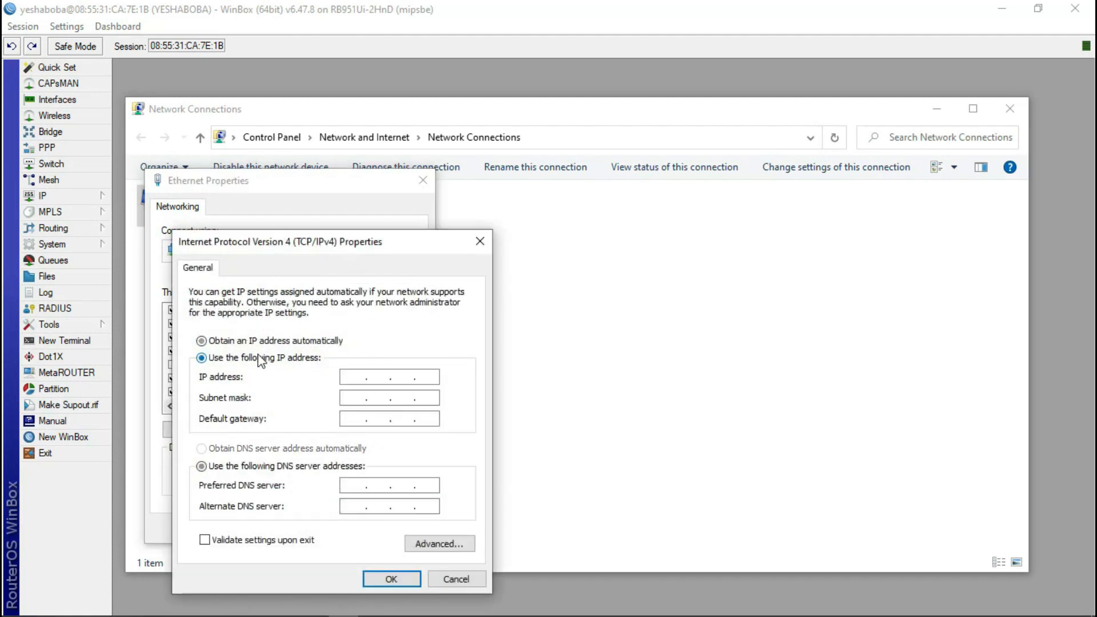
pyautogui.click(352, 380)
pyautogui.write('192 . 168 . 20 . 100')
pyautogui.click(349, 397)
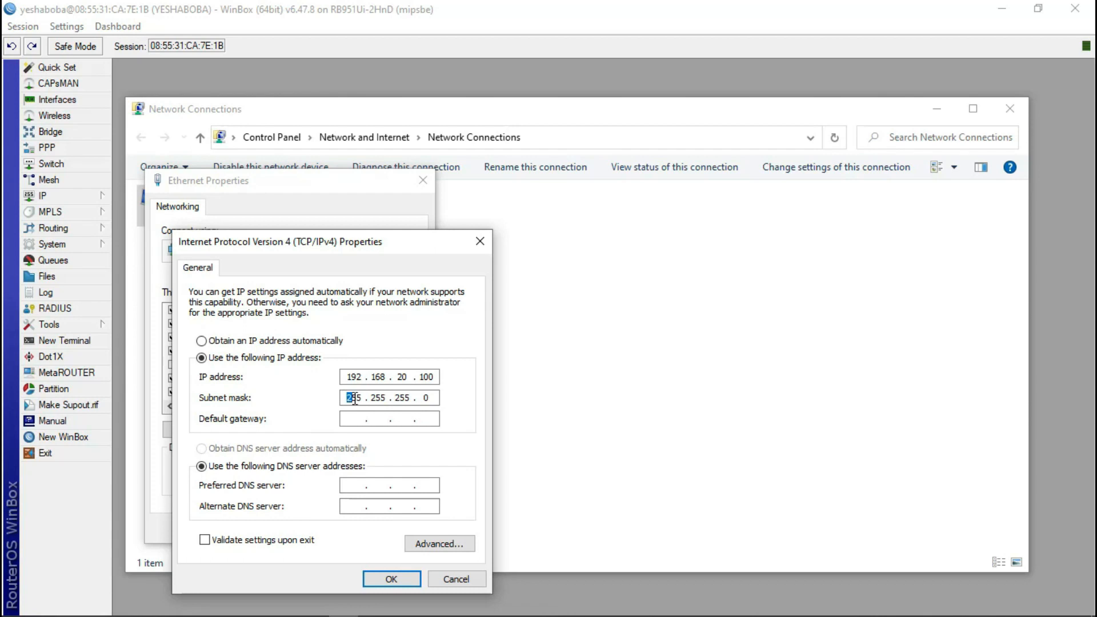
pyautogui.click(356, 419)
pyautogui.write('192 . 168 . 20 . 1')
pyautogui.click(360, 486)
pyautogui.write('8')
pyautogui.write('.')
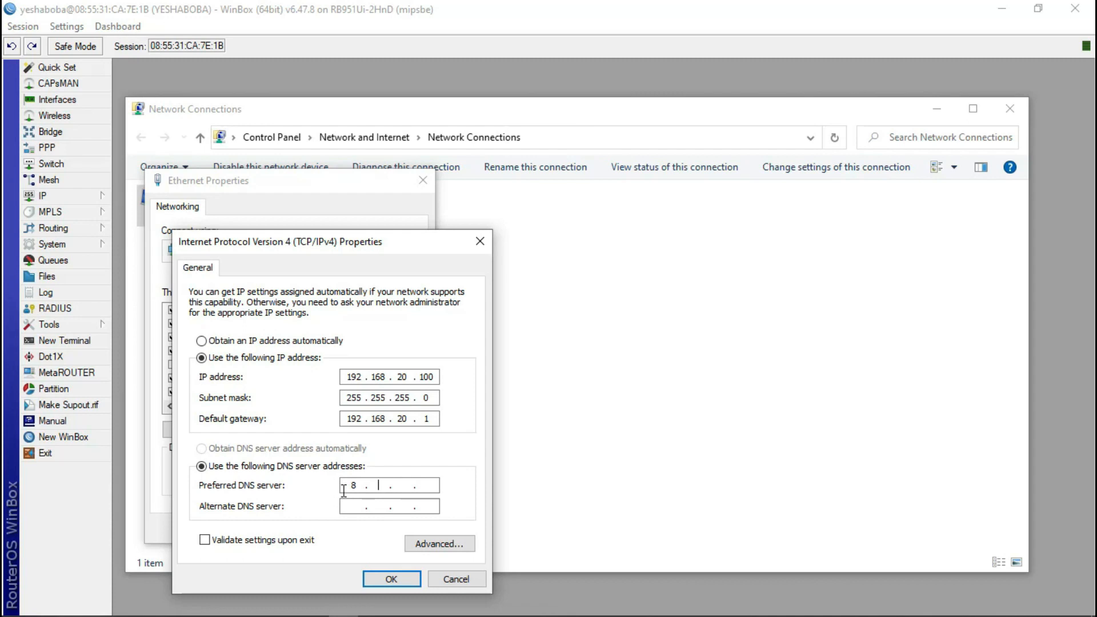
pyautogui.write('8.8.8')
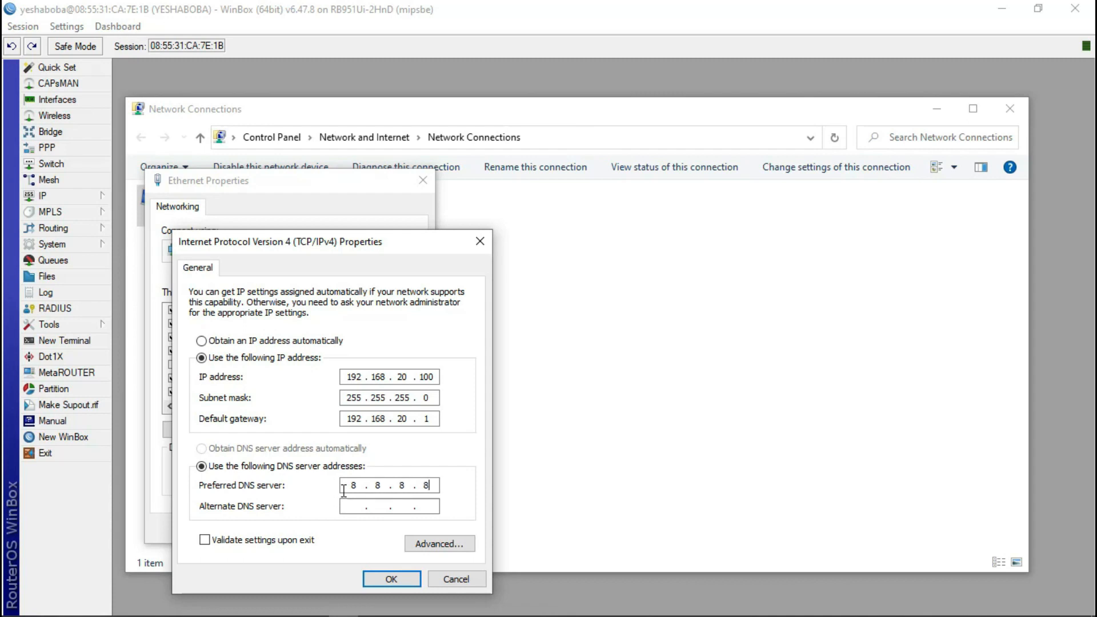
pyautogui.click(400, 580)
pyautogui.click(333, 523)
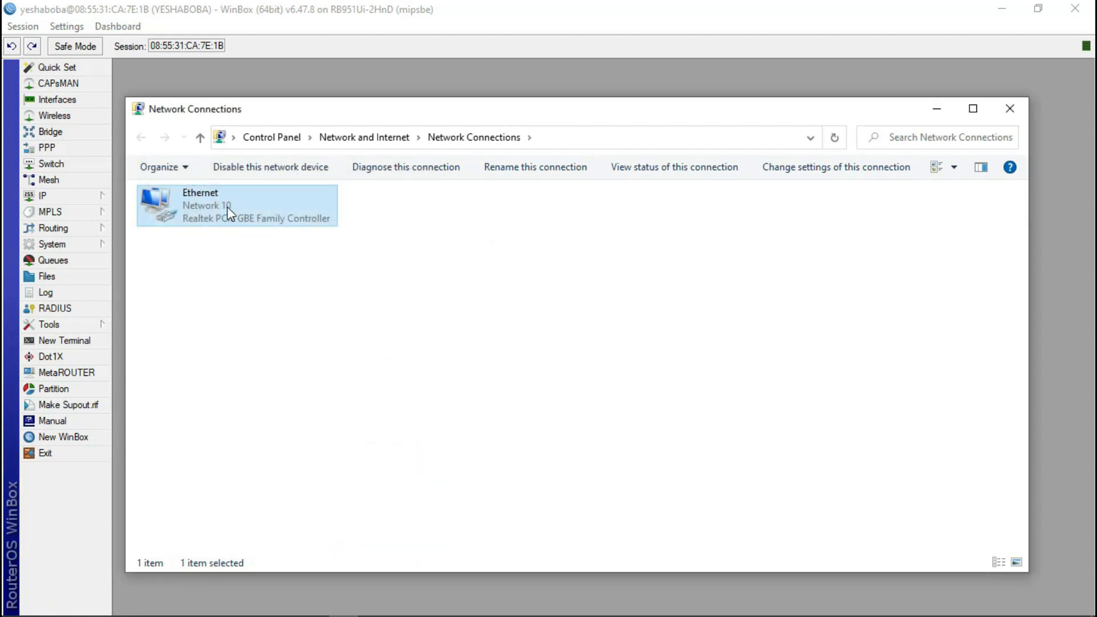
# - Ping 192.168.20.1 from Command Prompt, confirm 4/4 replies with 0% loss, then close it
pyautogui.moveTo(252, 607)
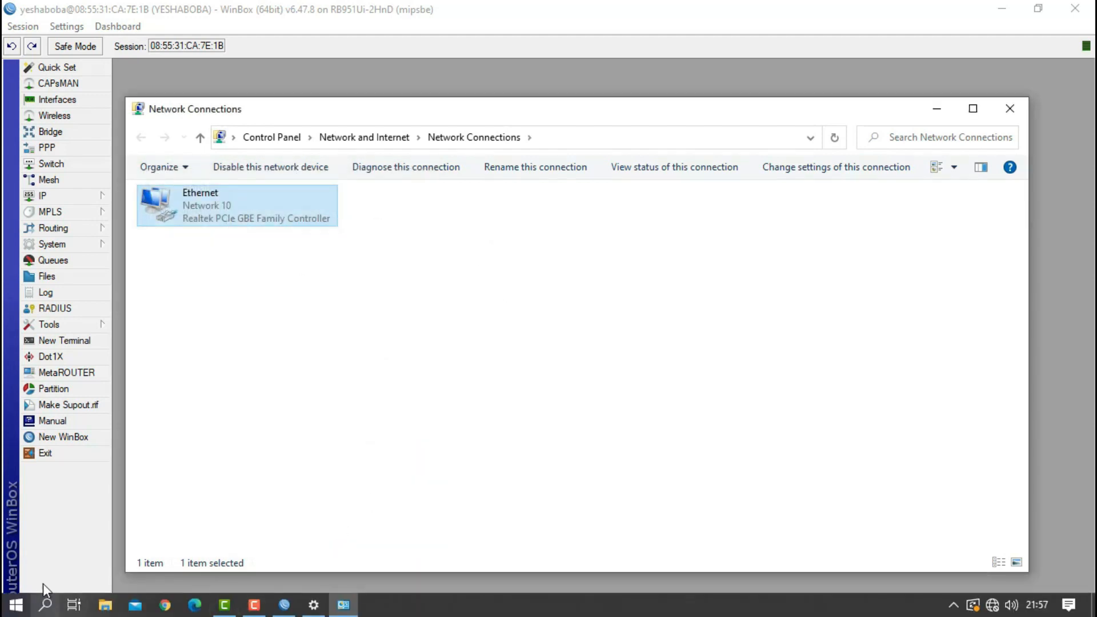
pyautogui.click(53, 610)
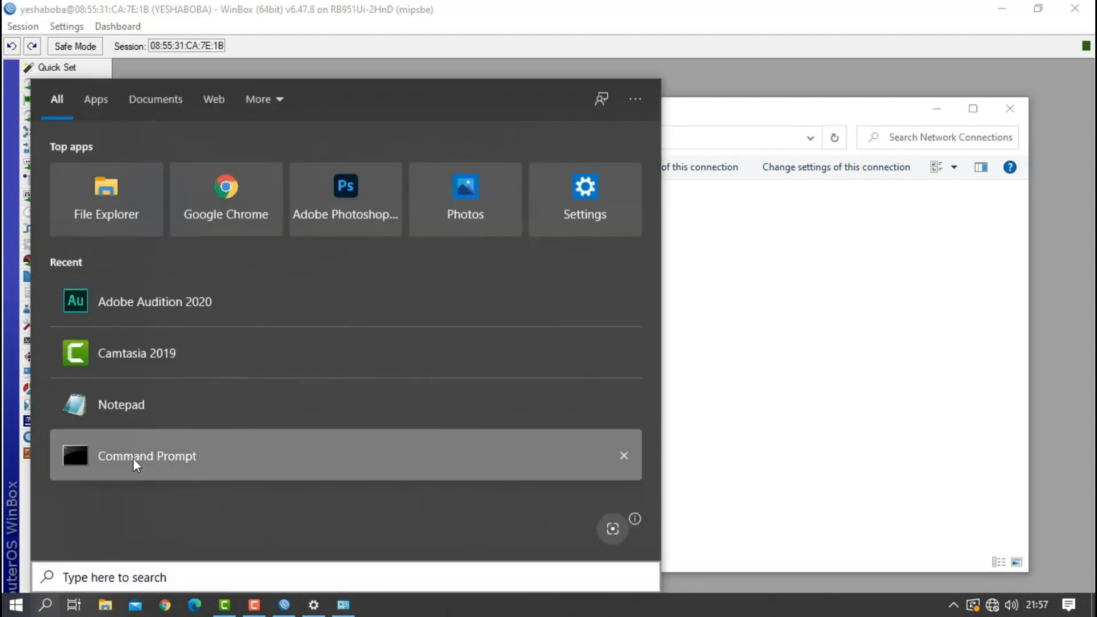
pyautogui.click(132, 458)
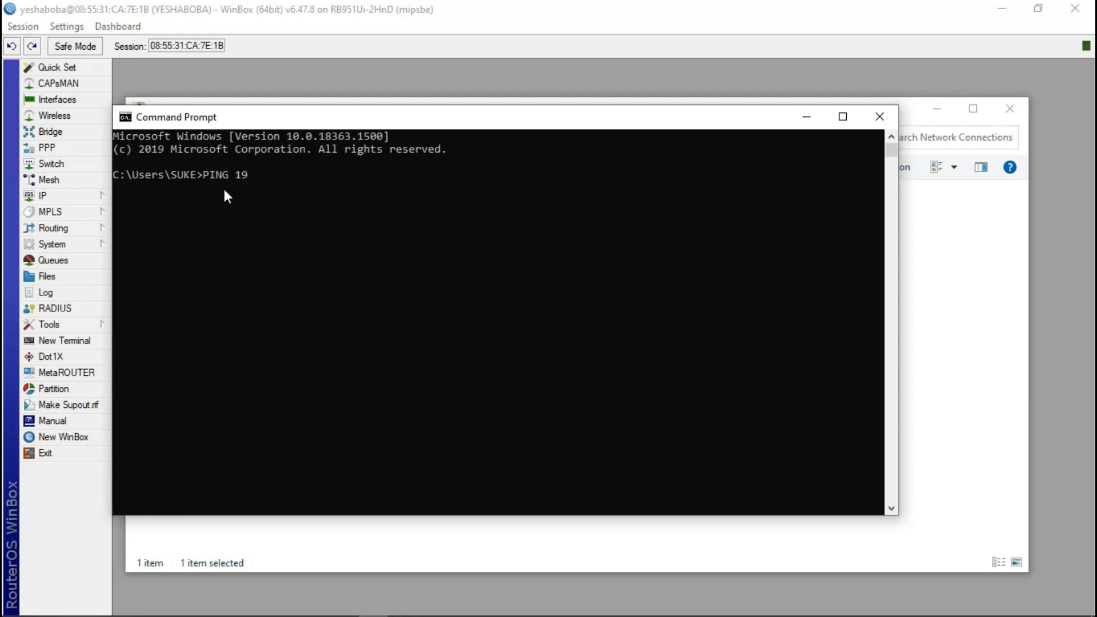
pyautogui.write('.168.20.1')
pyautogui.press('Return')
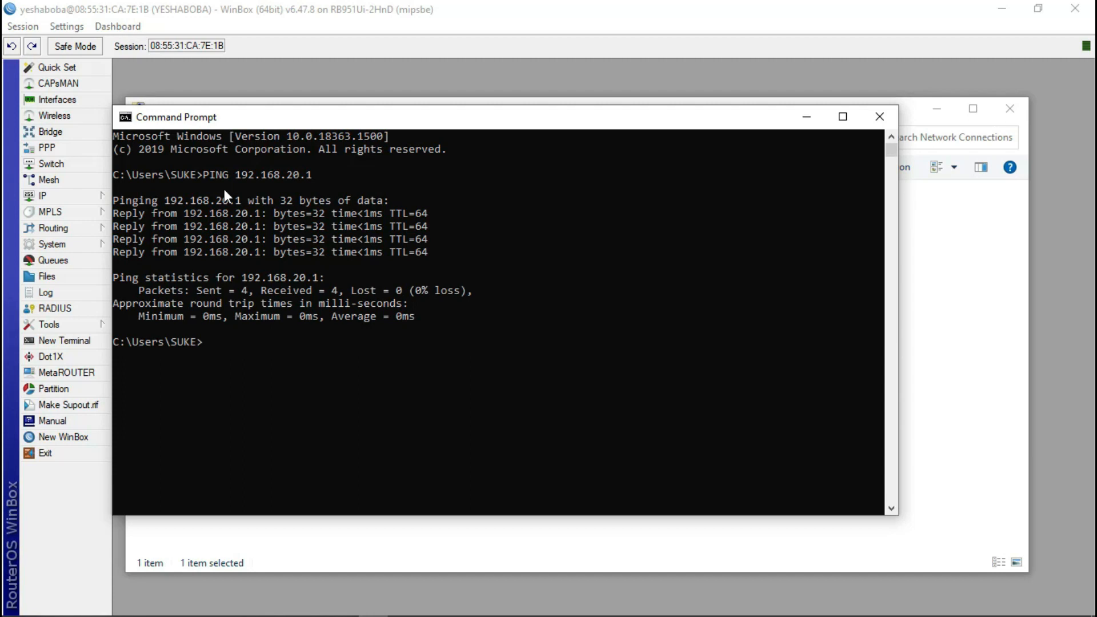
pyautogui.click(882, 115)
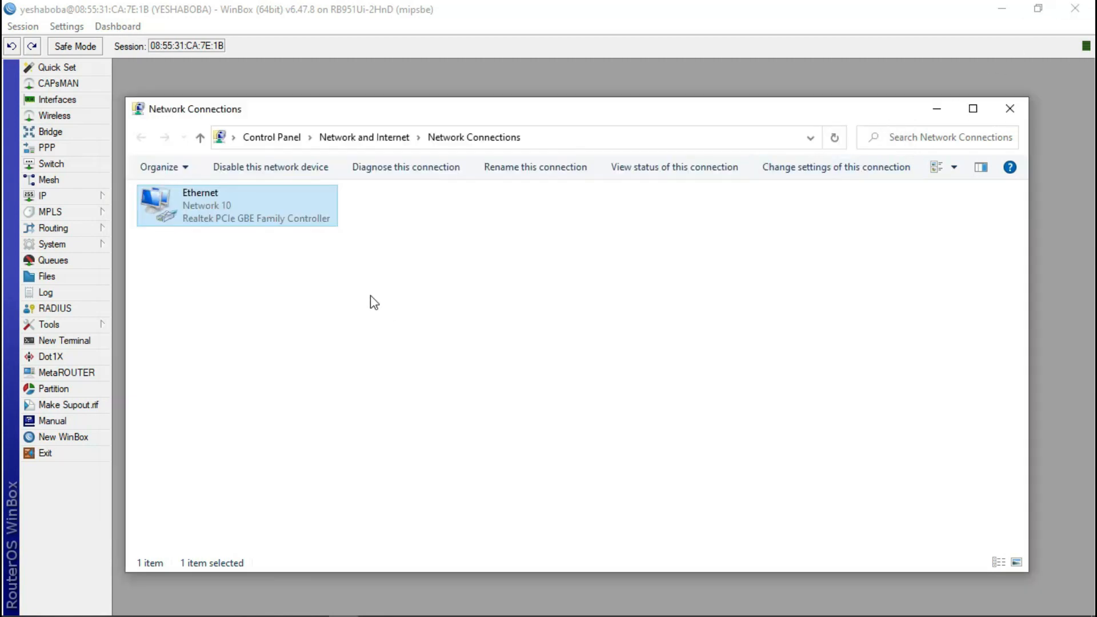
# - Check the tray network status (Network 10, No Internet) and bring back the Network Connections window
pyautogui.click(937, 113)
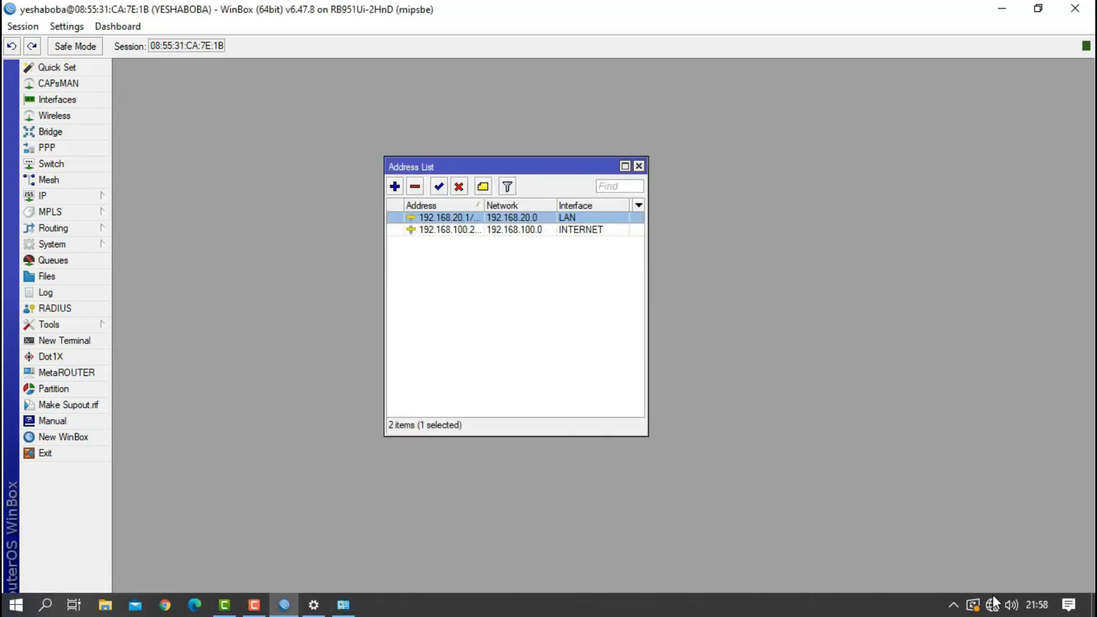
pyautogui.click(992, 610)
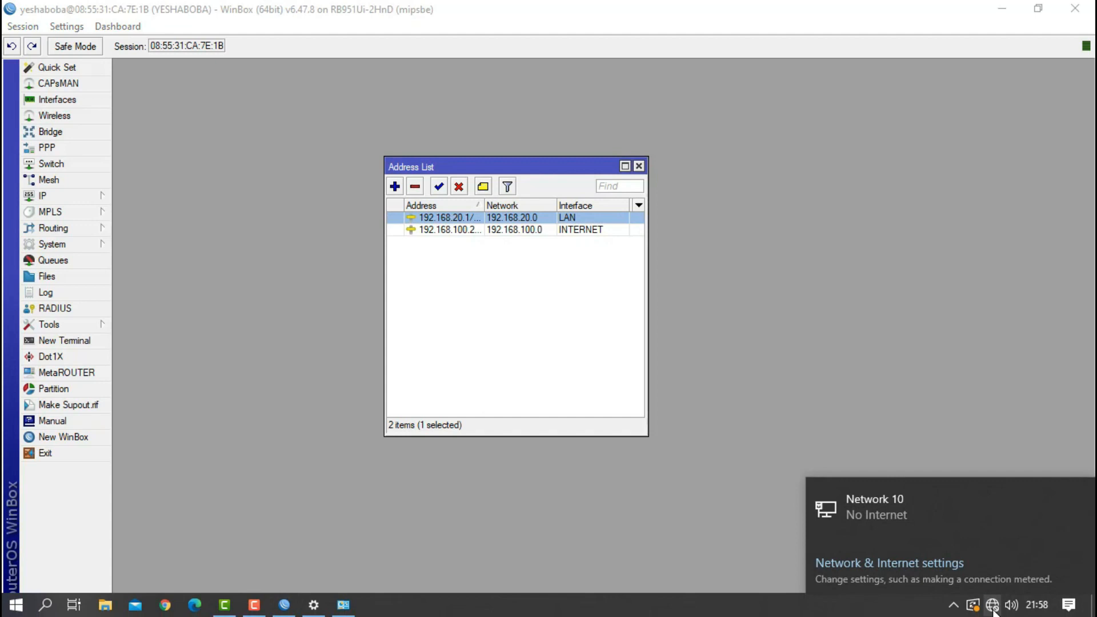
pyautogui.click(854, 427)
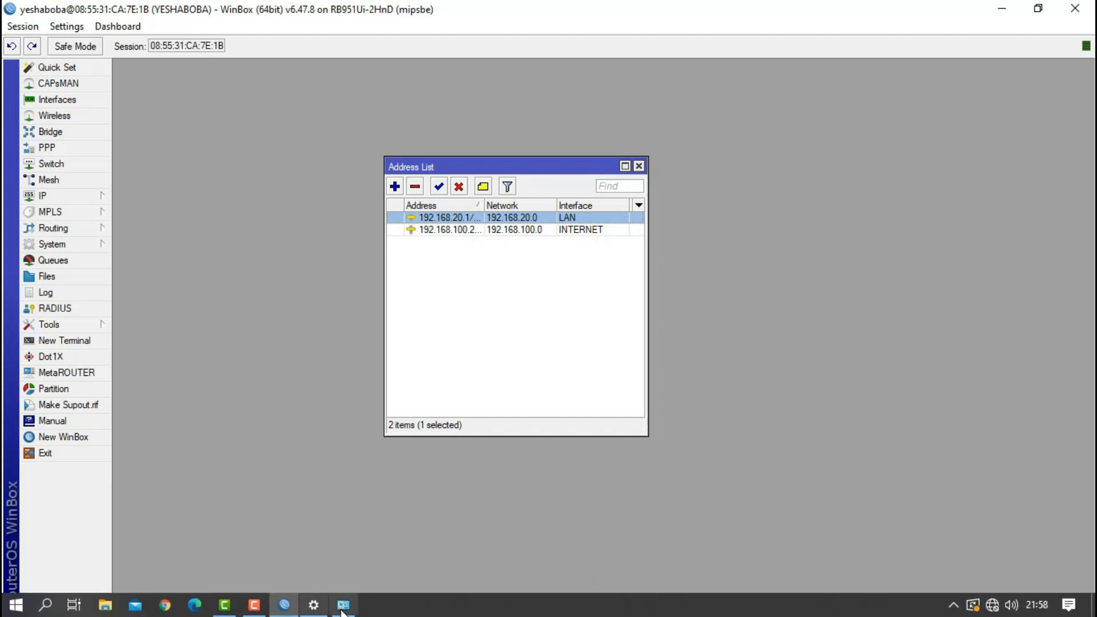
pyautogui.click(343, 606)
# - Switch the Ethernet adapter's IPv4 to obtain its address automatically, then close WinBox's Address List
pyautogui.rightClick(233, 221)
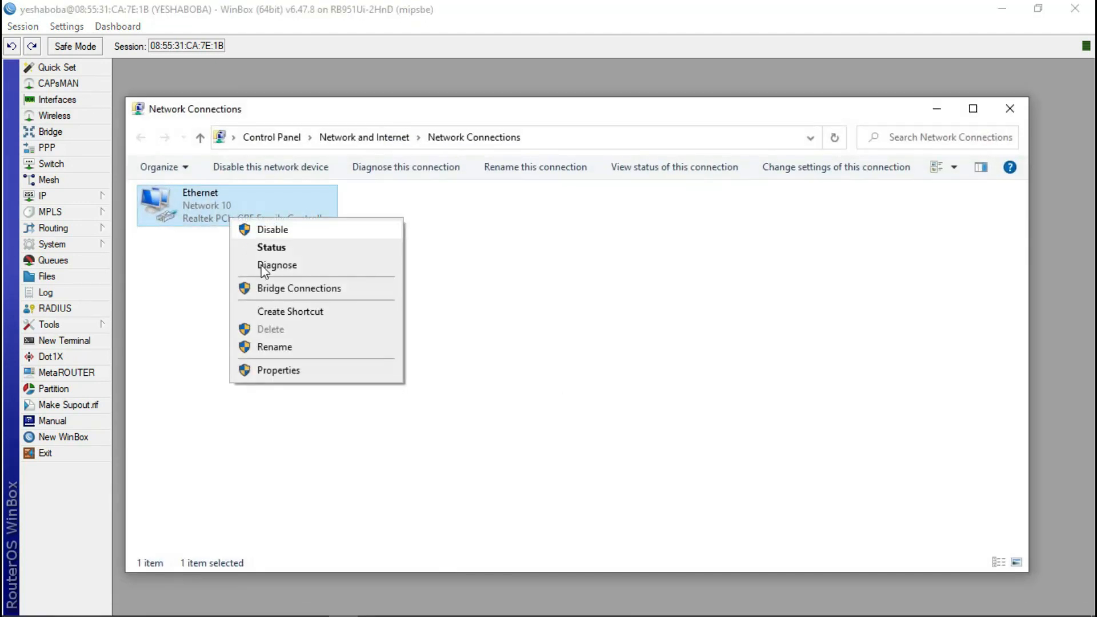
pyautogui.click(270, 374)
pyautogui.doubleClick(279, 353)
pyautogui.click(223, 340)
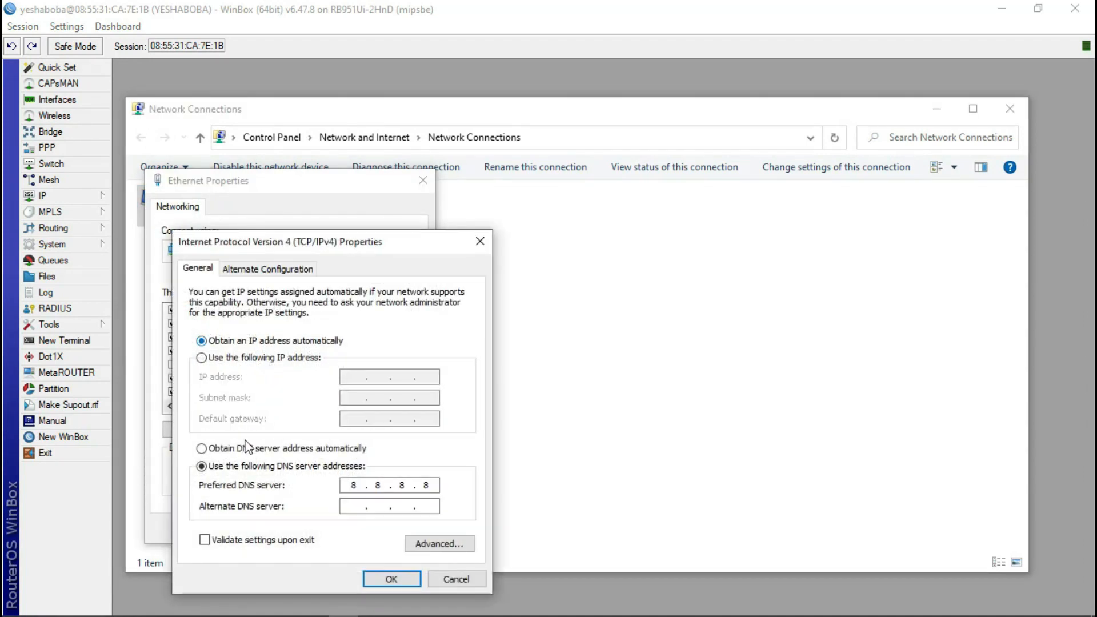
pyautogui.click(244, 450)
pyautogui.click(391, 579)
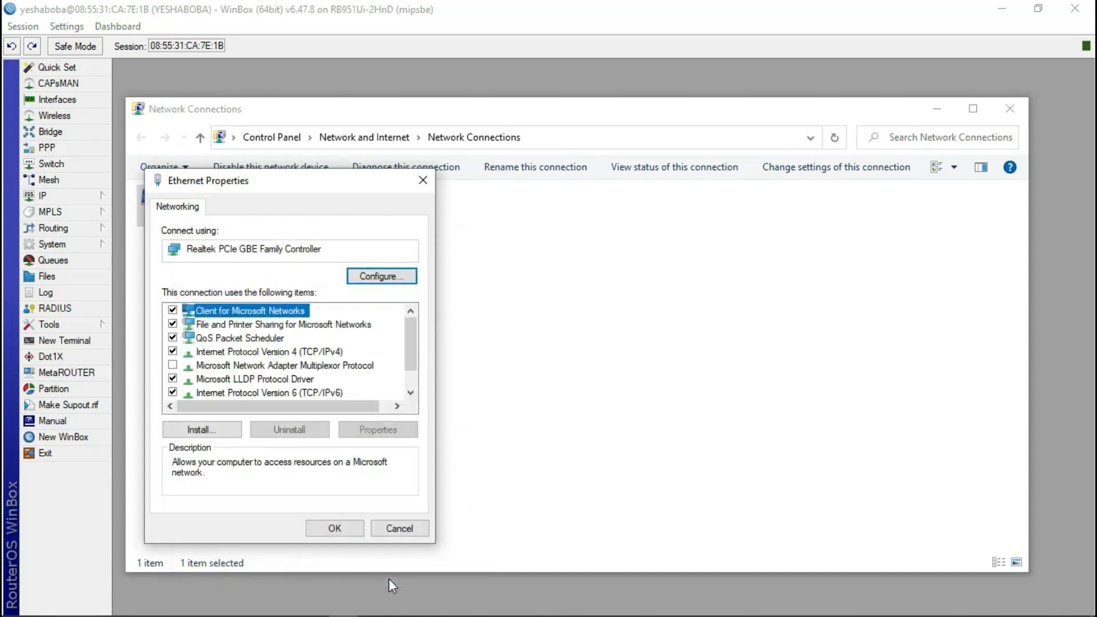
pyautogui.click(338, 528)
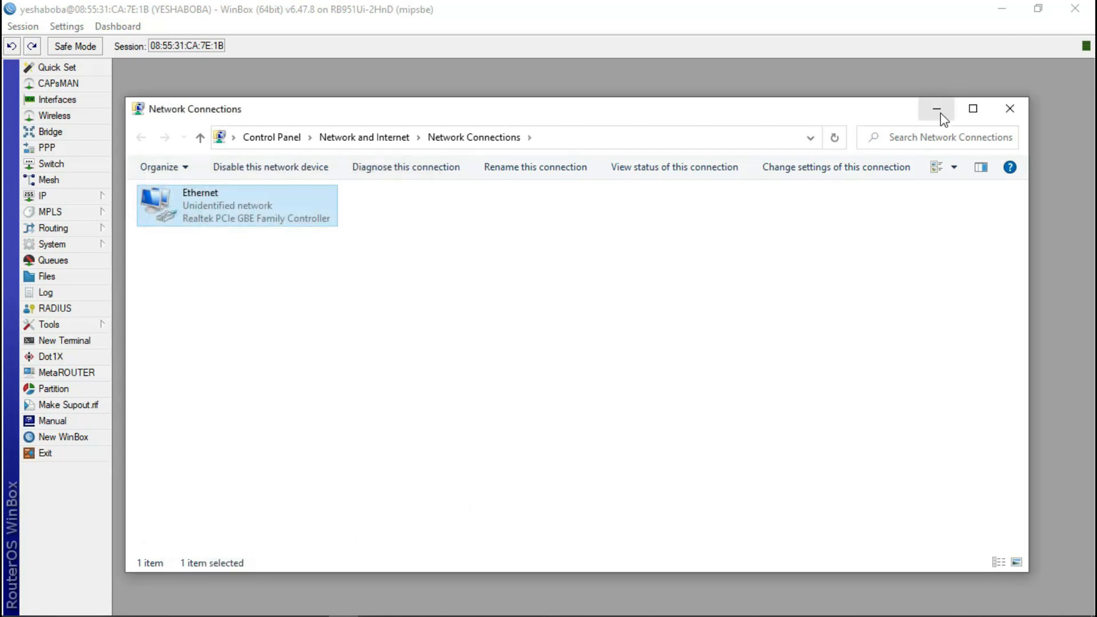
pyautogui.click(936, 109)
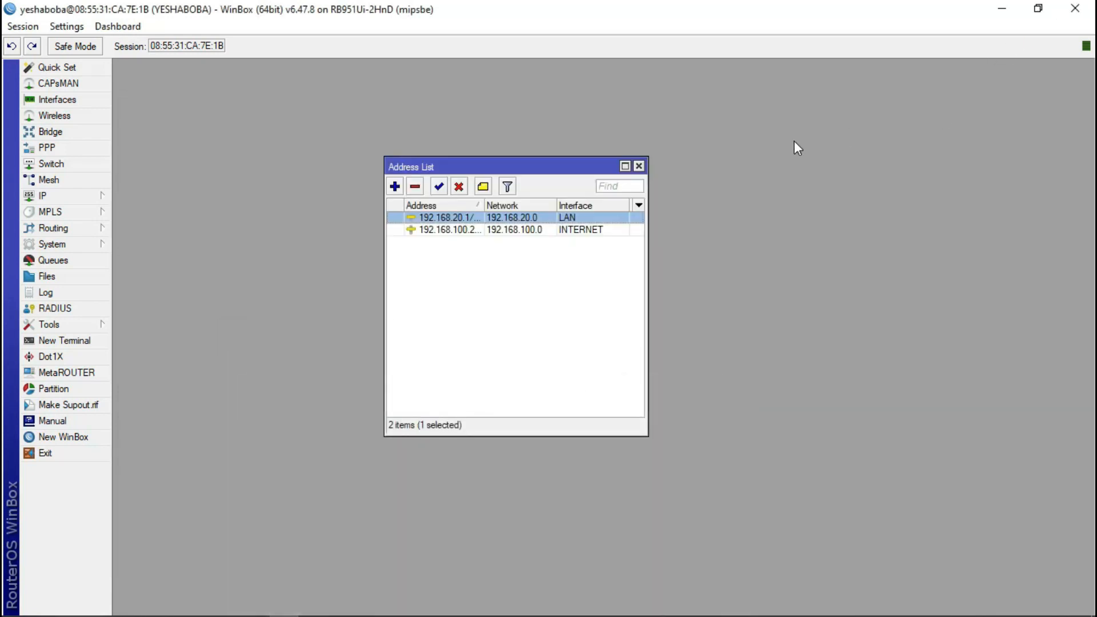
pyautogui.click(639, 166)
# - Reconnect and log back in to the router, then open IP > DHCP Server, still listing 0 servers
pyautogui.click(49, 196)
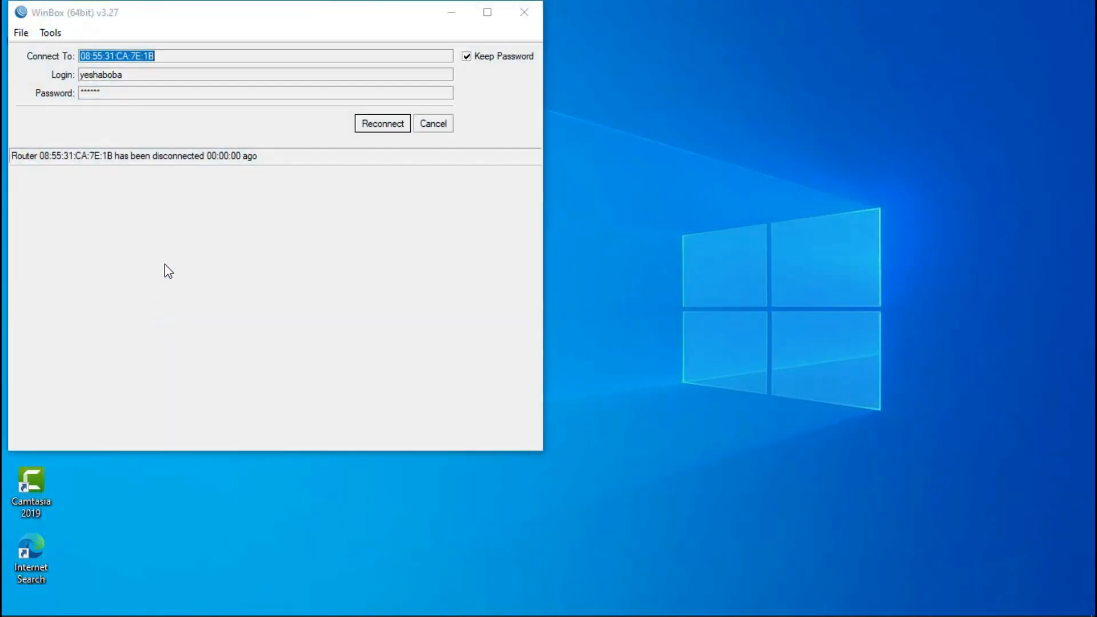
pyautogui.click(379, 123)
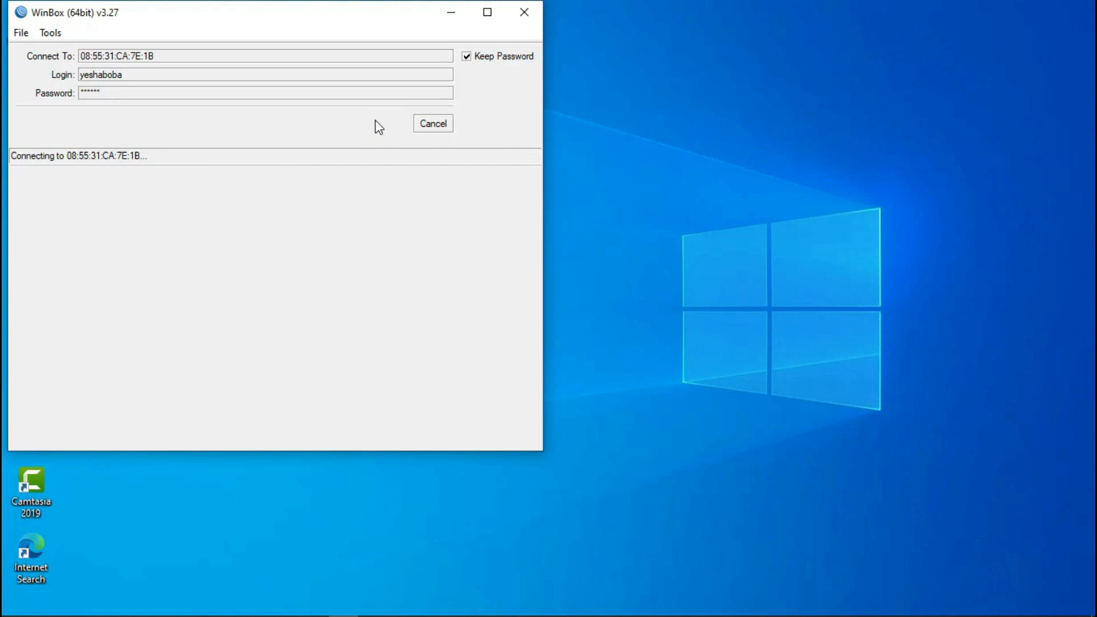
pyautogui.click(414, 127)
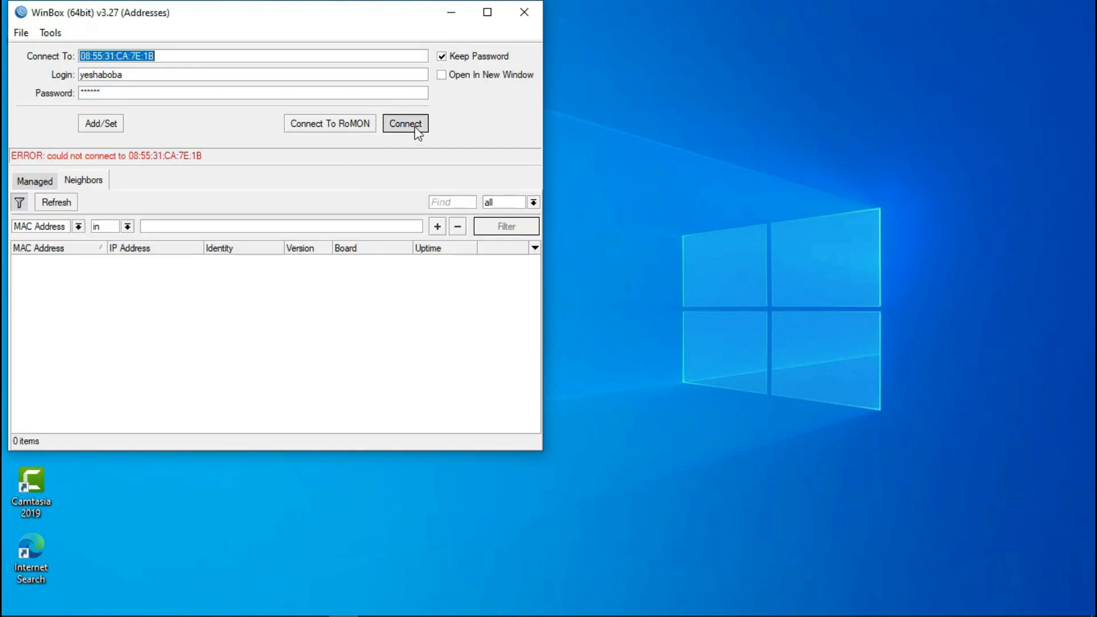
pyautogui.click(80, 194)
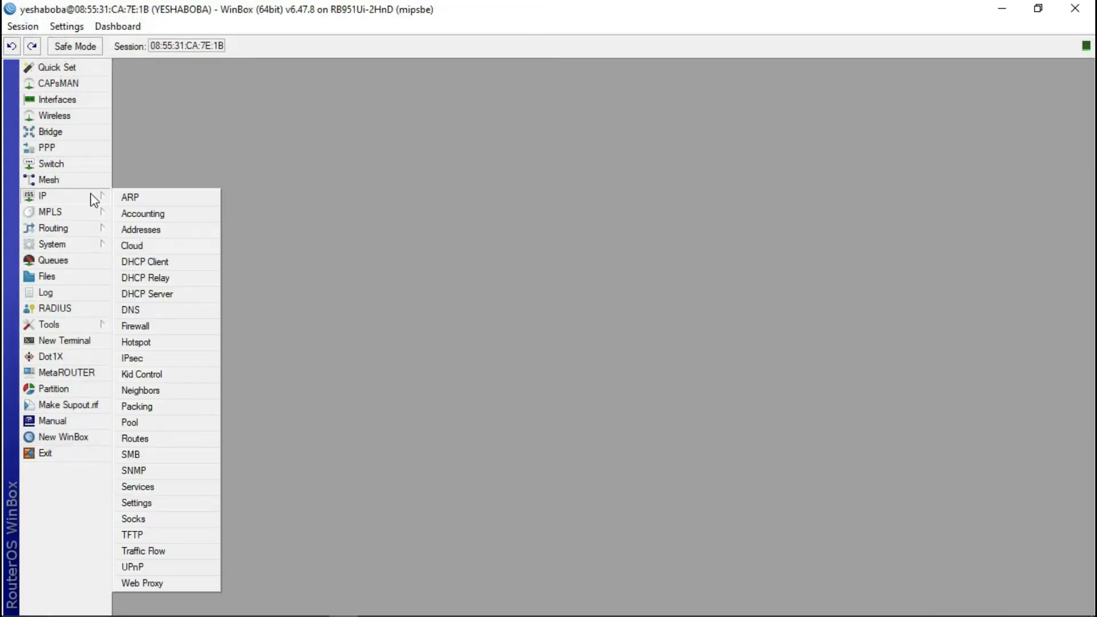
pyautogui.click(162, 294)
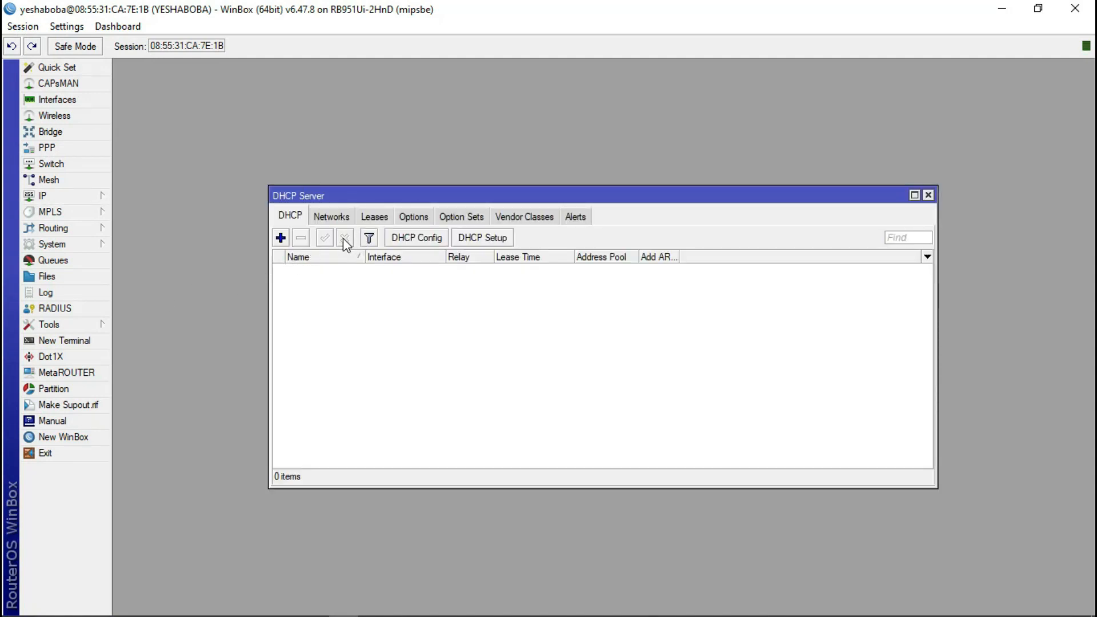
# - Start DHCP Setup and pick LAN as the DHCP server interface
pyautogui.click(482, 239)
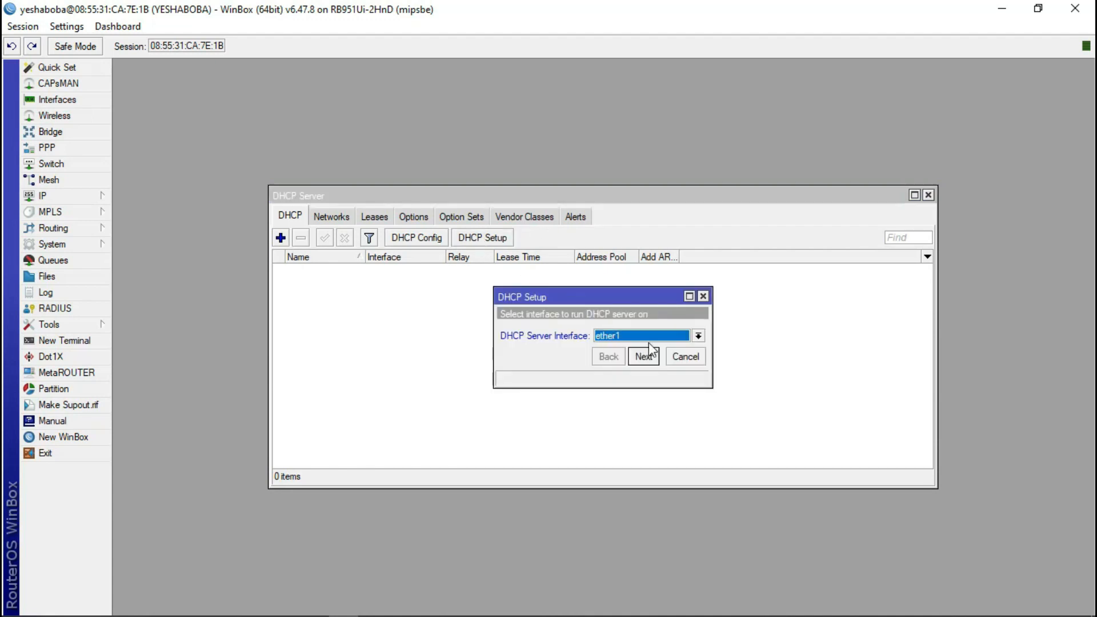
pyautogui.click(698, 336)
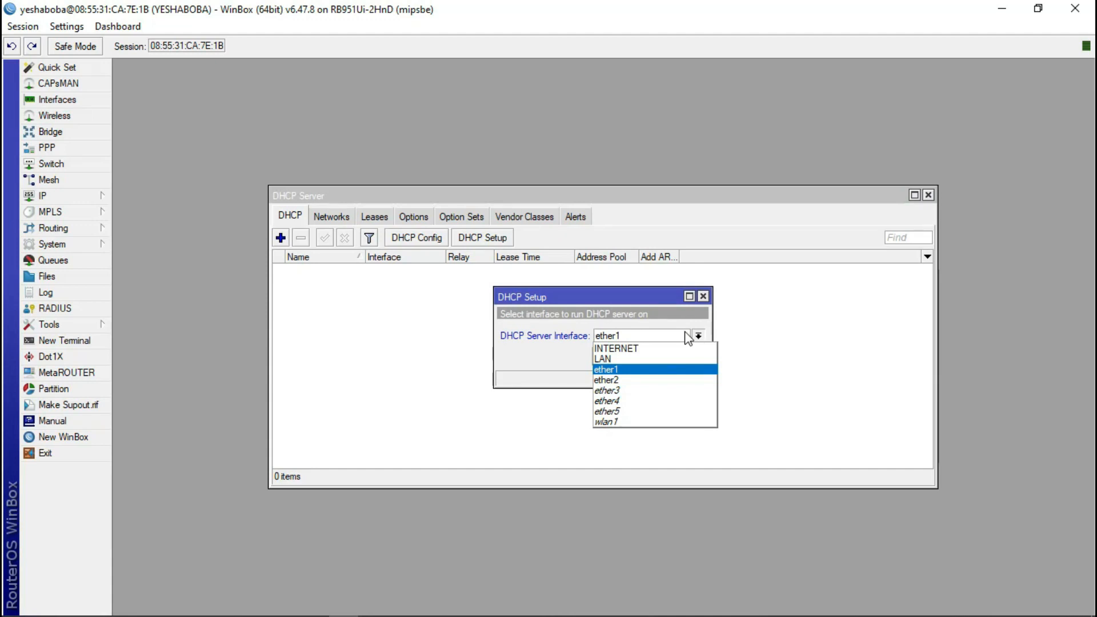
pyautogui.click(626, 358)
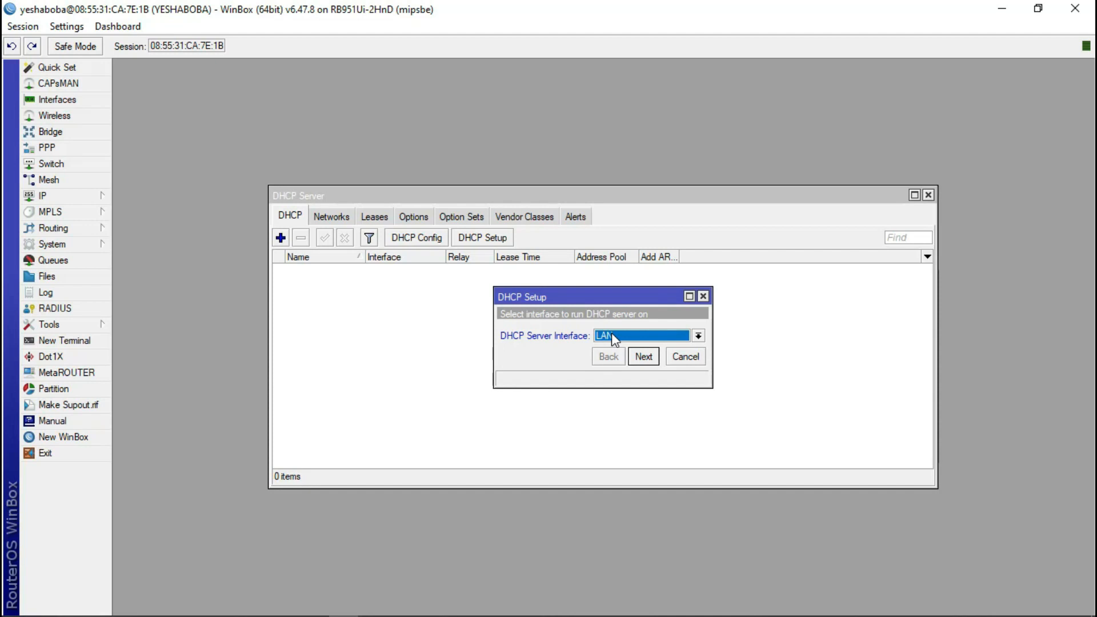
pyautogui.click(648, 360)
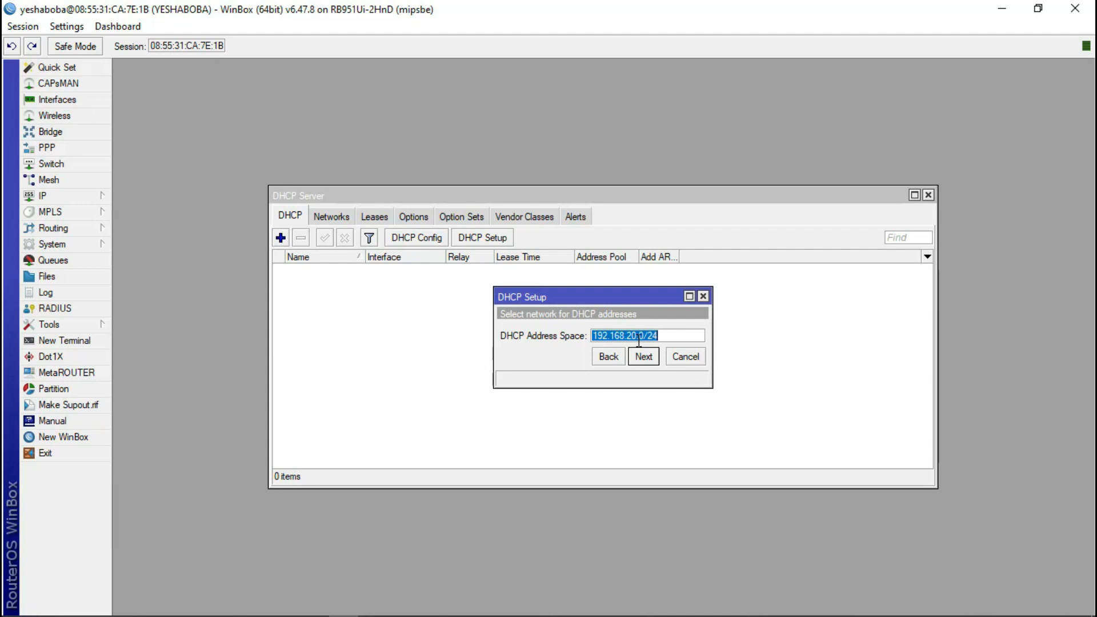
# - Accept 192.168.20.0/24, gateway 192.168.20.1, the address pool, DNS 8.8.8.8 and 10-minute leases
pyautogui.click(647, 361)
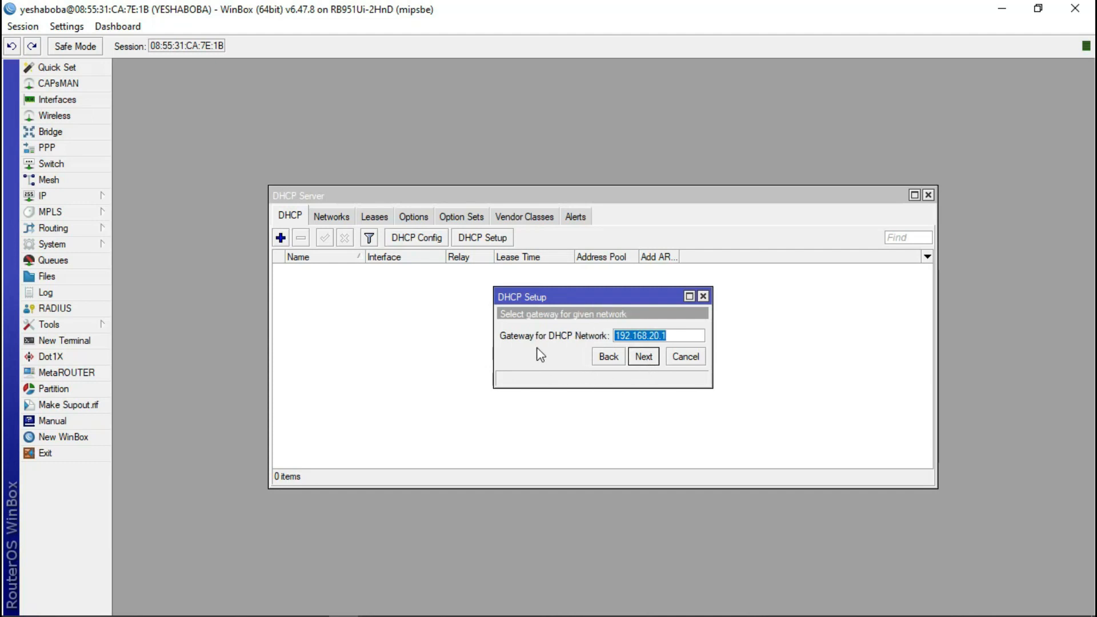
pyautogui.click(644, 357)
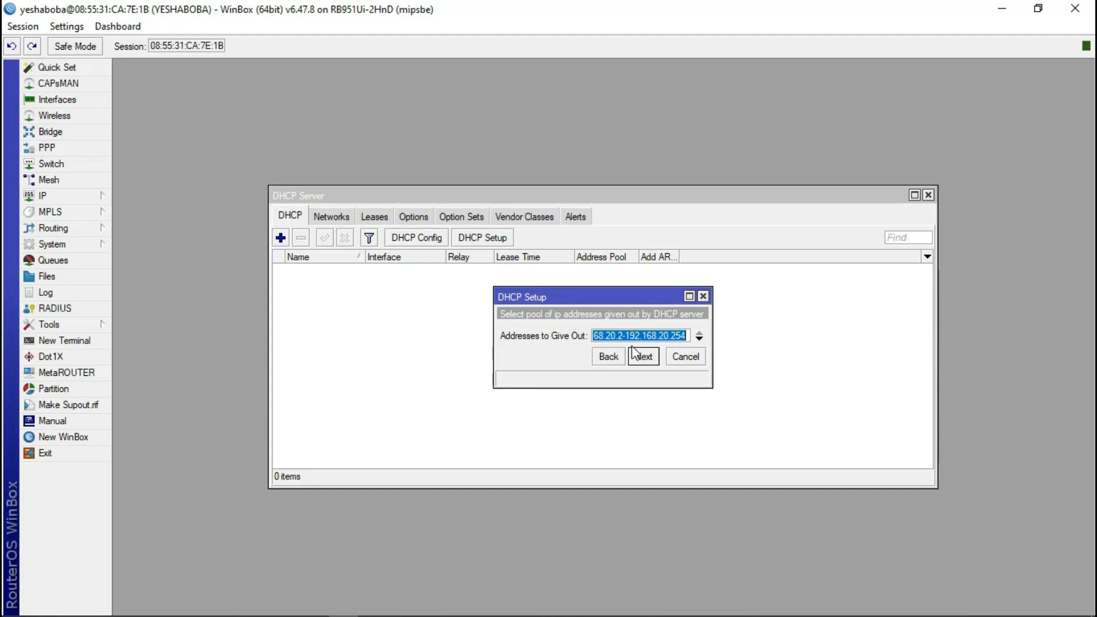
pyautogui.click(608, 360)
pyautogui.click(648, 360)
pyautogui.click(642, 356)
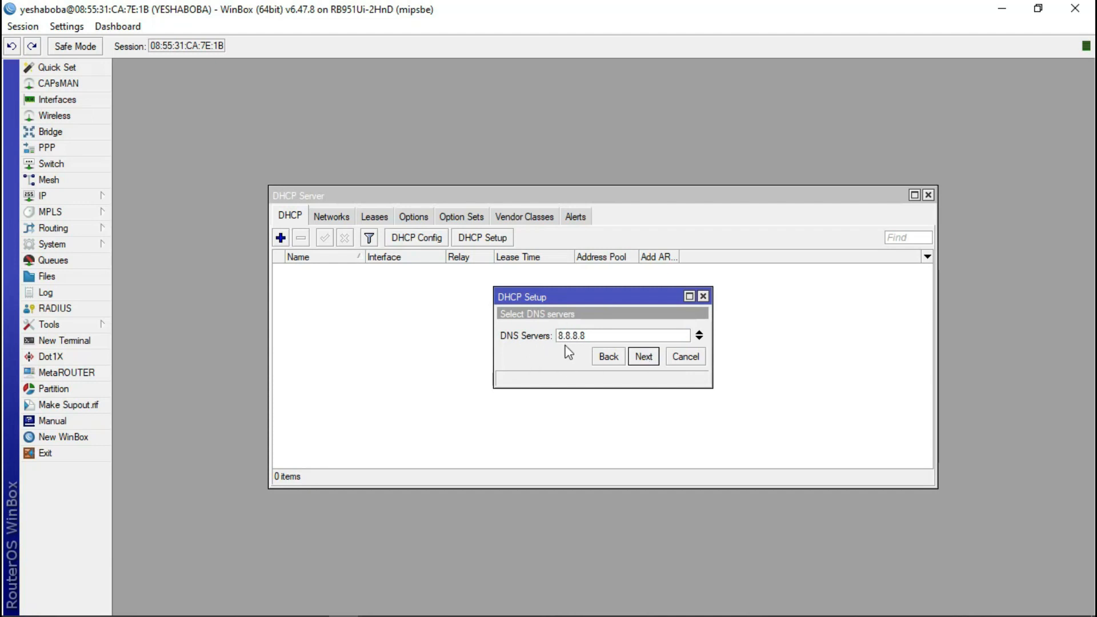
pyautogui.click(641, 357)
pyautogui.click(641, 358)
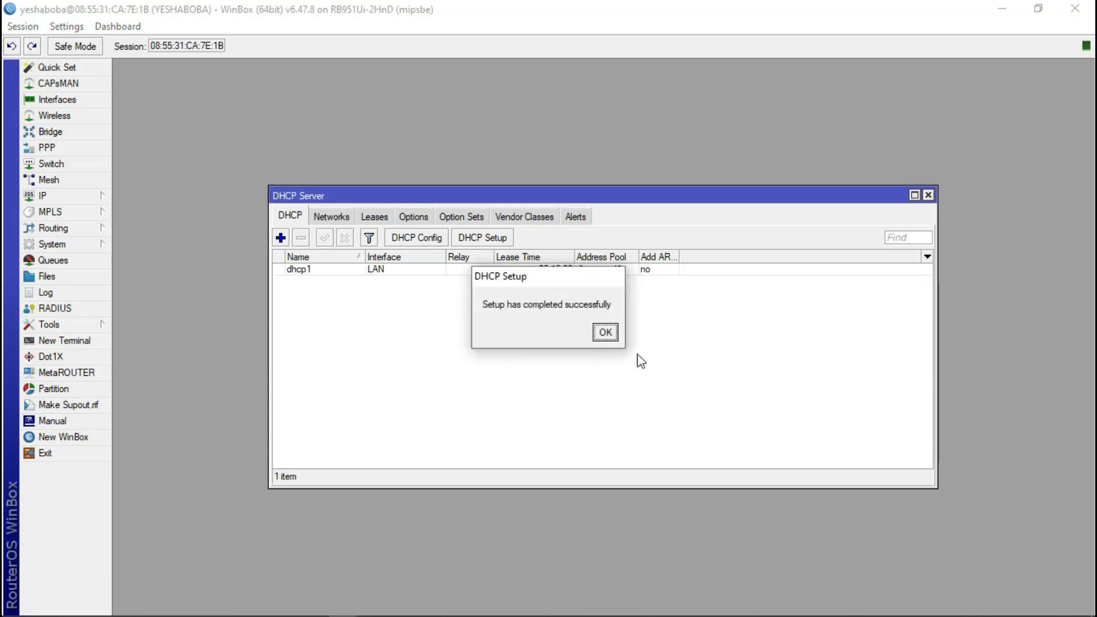
pyautogui.click(604, 331)
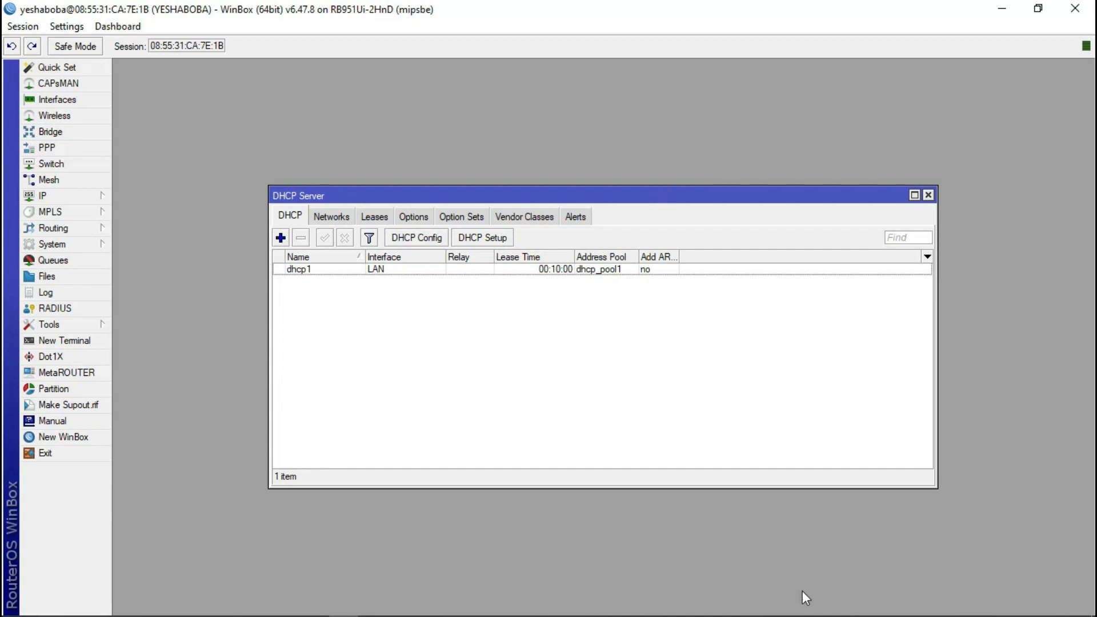
pyautogui.moveTo(806, 599)
pyautogui.click(315, 607)
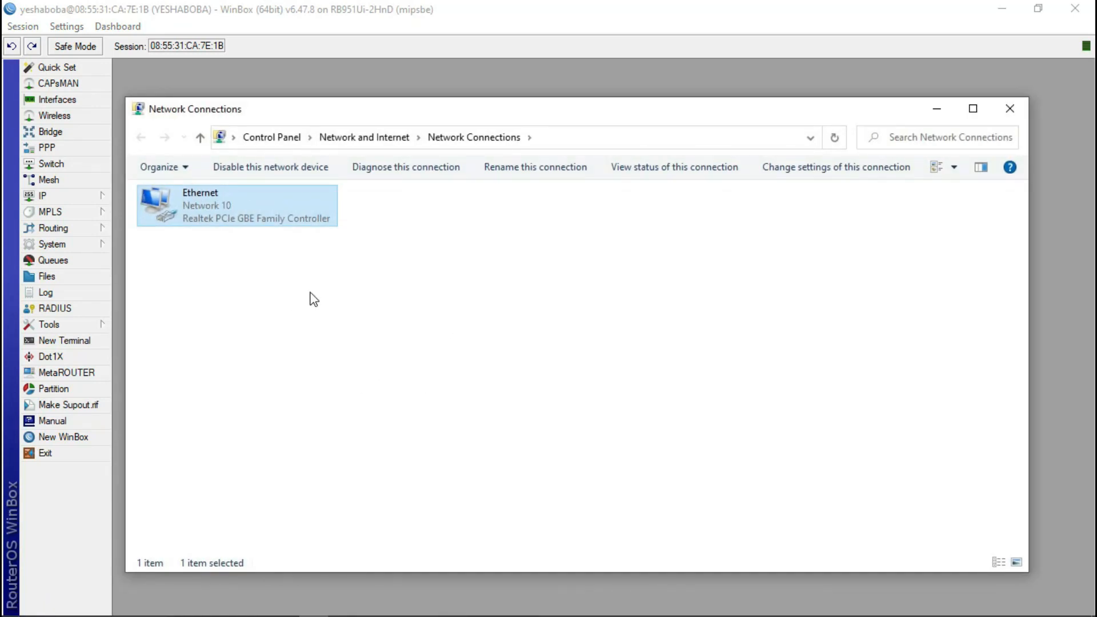
pyautogui.rightClick(215, 205)
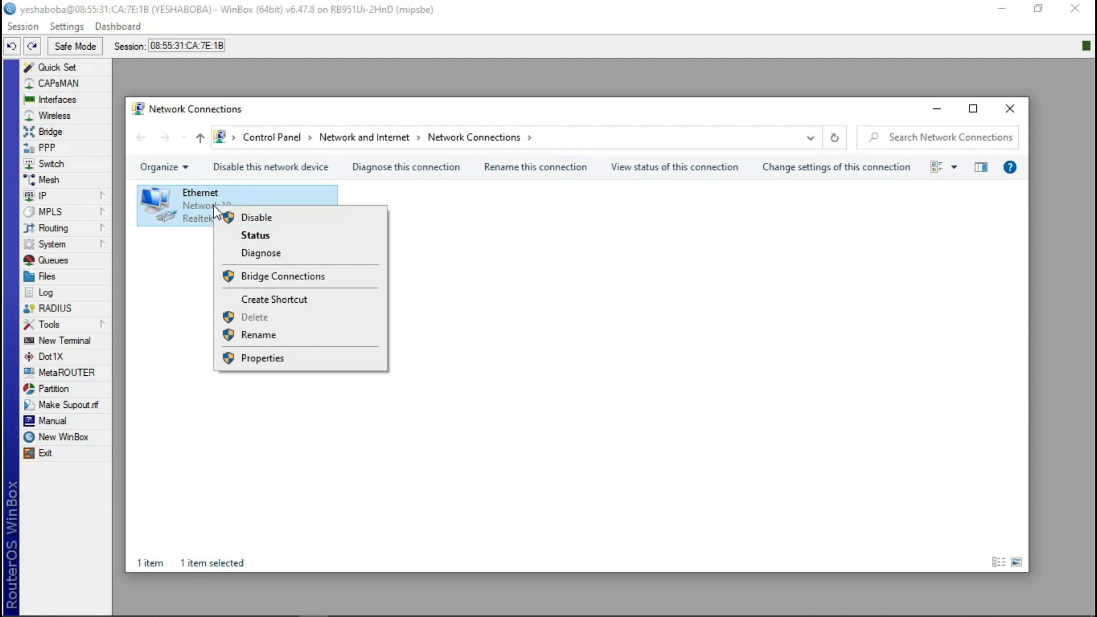
pyautogui.click(255, 238)
pyautogui.click(452, 291)
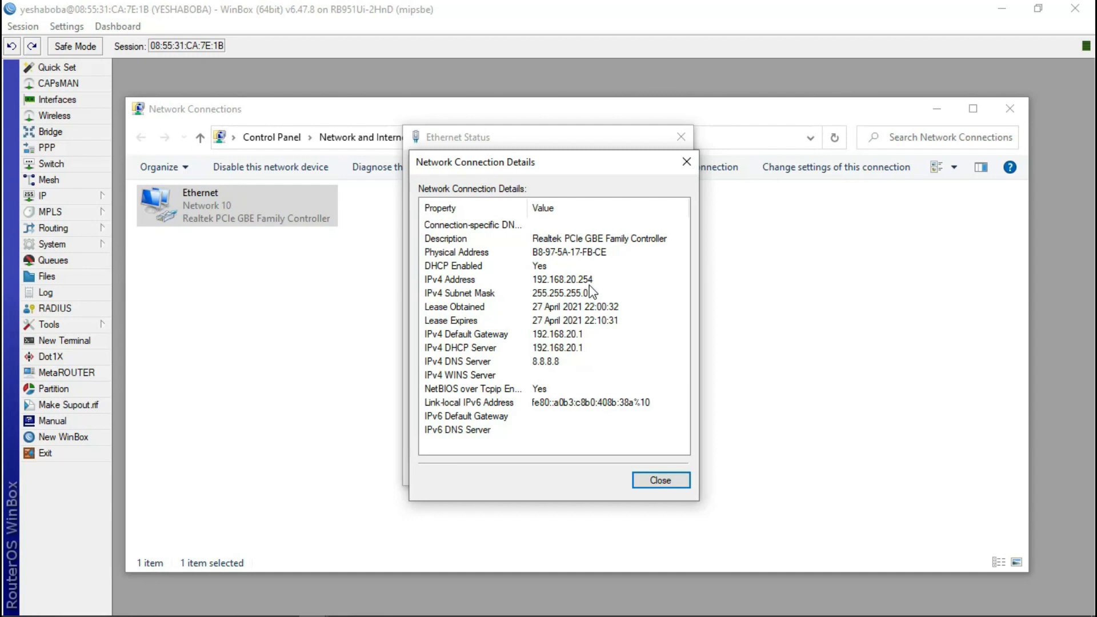
pyautogui.click(687, 162)
pyautogui.click(681, 137)
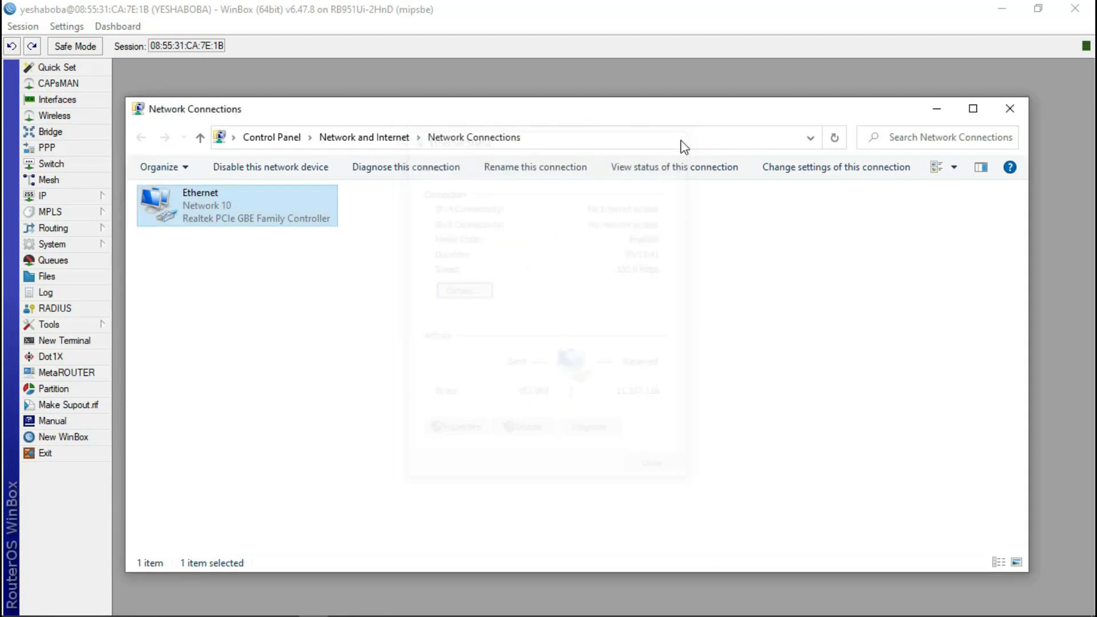
pyautogui.click(935, 115)
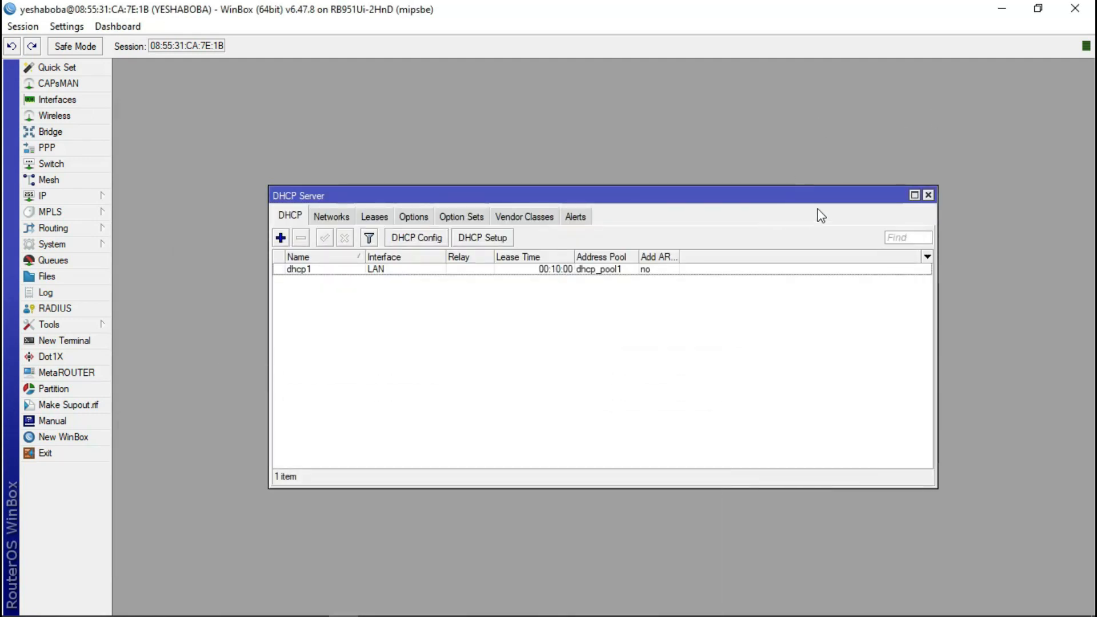
# - Close the DHCP Server list and open IP > Routes, showing only the two connected networks
pyautogui.click(928, 196)
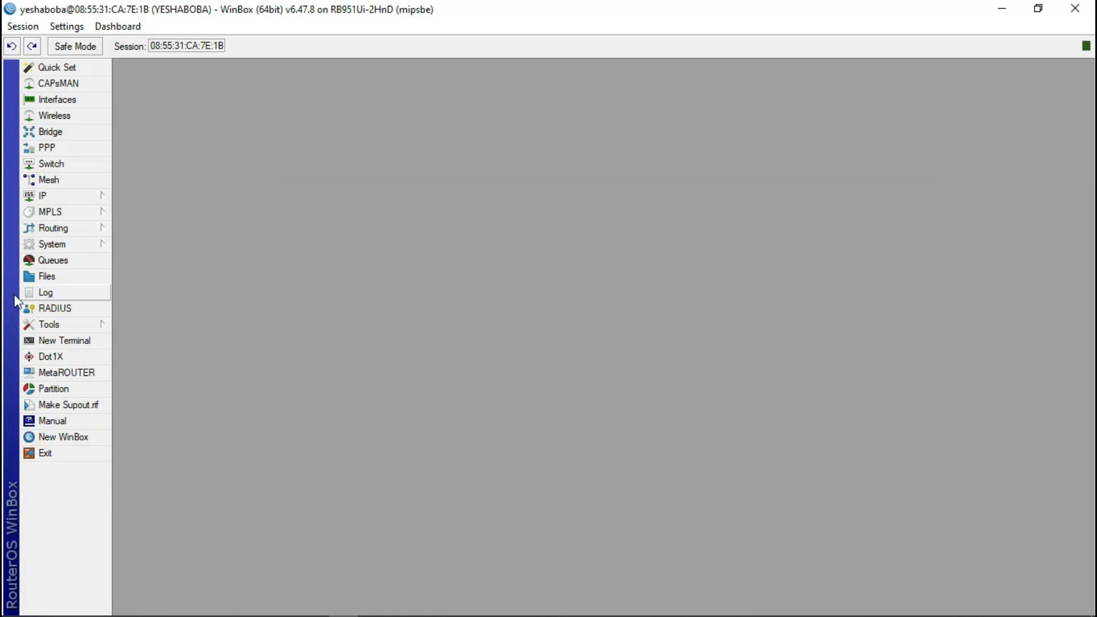
pyautogui.click(86, 197)
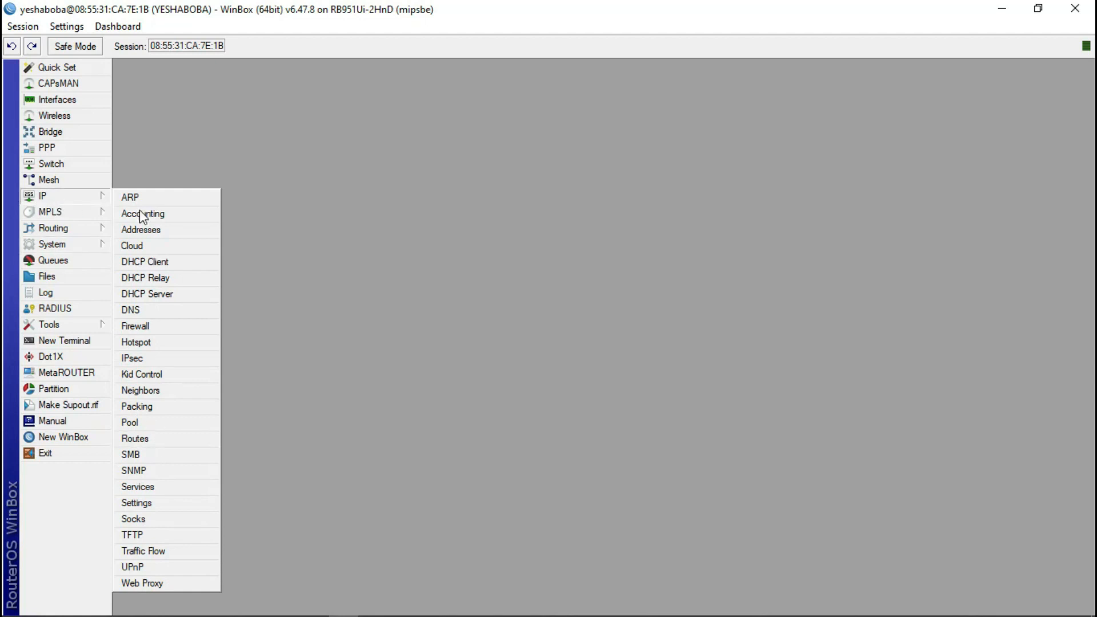
pyautogui.click(148, 438)
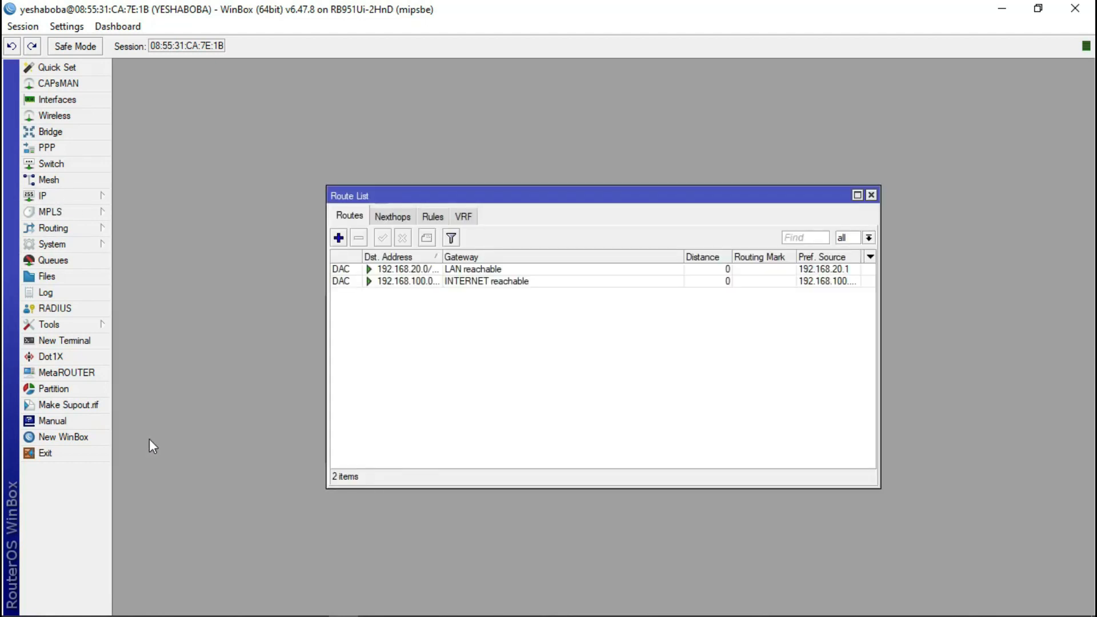
# - Add a default route 0.0.0.0/0 via gateway 192.168.100.1, then close the Route List
pyautogui.click(338, 237)
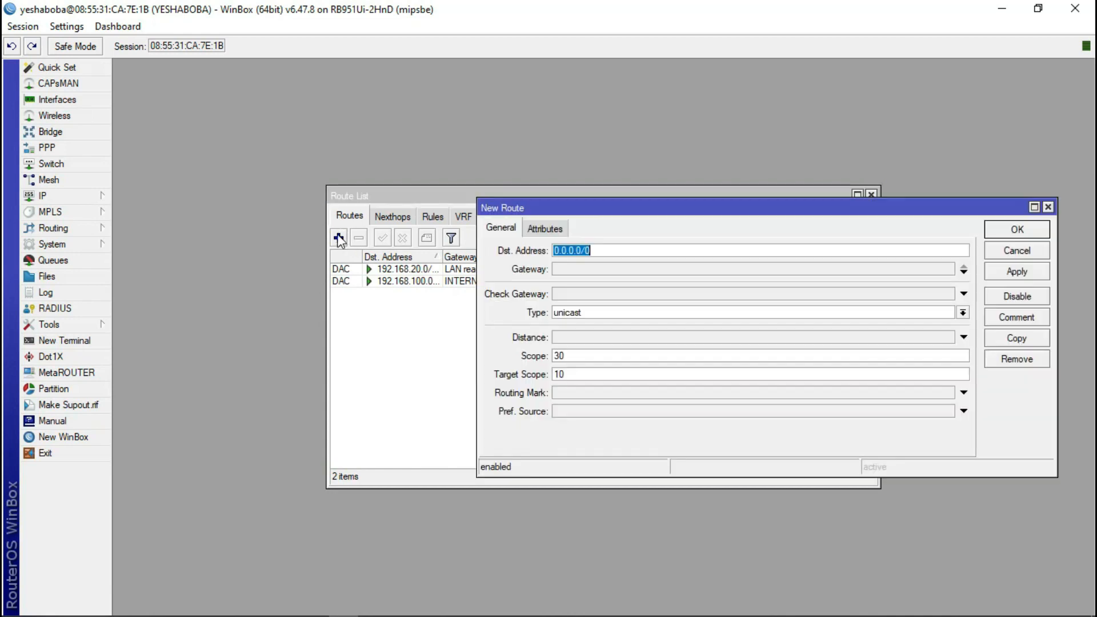
pyautogui.click(608, 251)
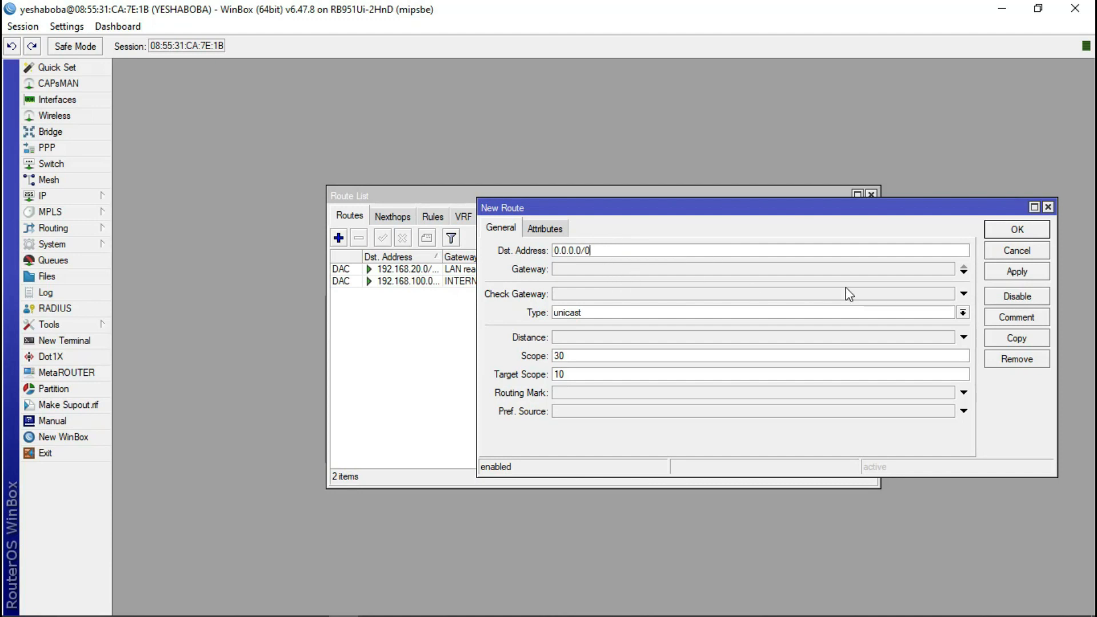
pyautogui.click(964, 273)
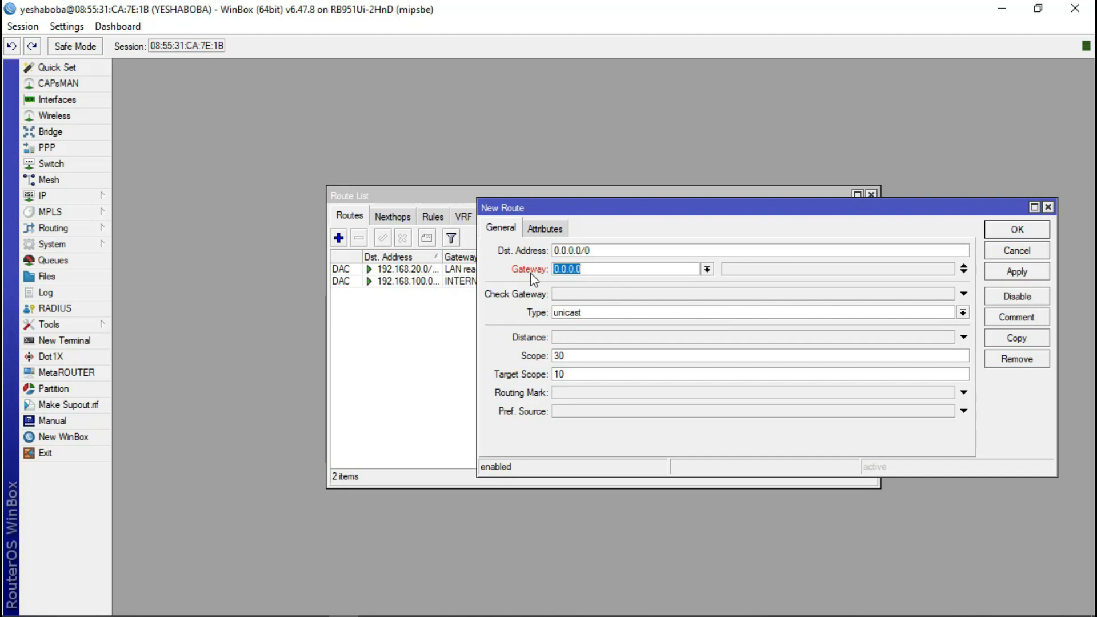
pyautogui.press('BackSpace')
pyautogui.write('92.168.100.1')
pyautogui.click(1017, 231)
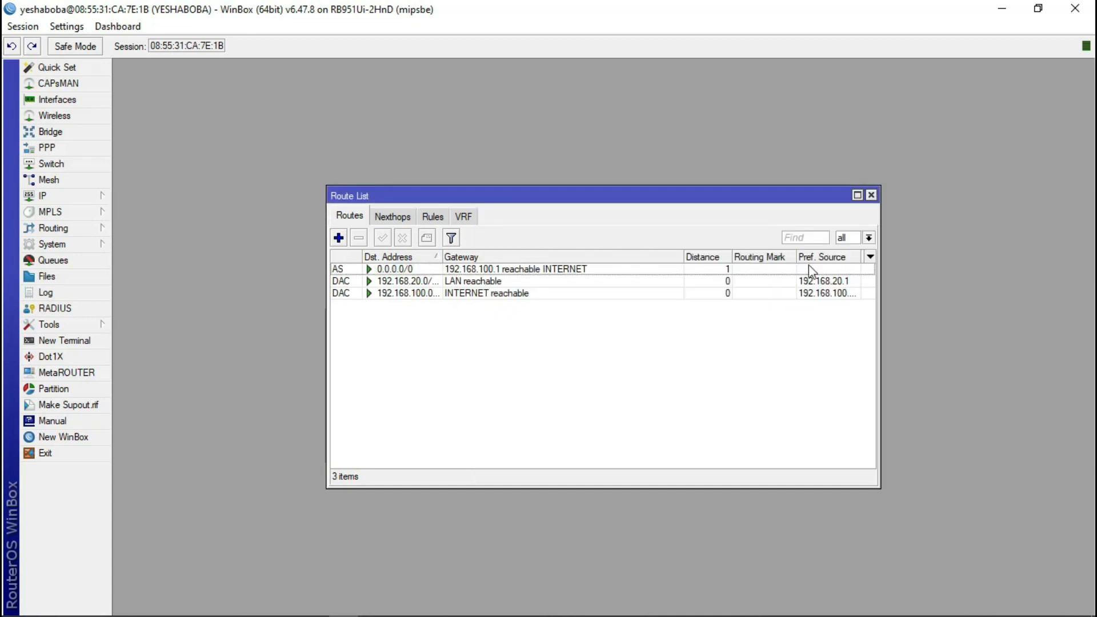
pyautogui.click(871, 196)
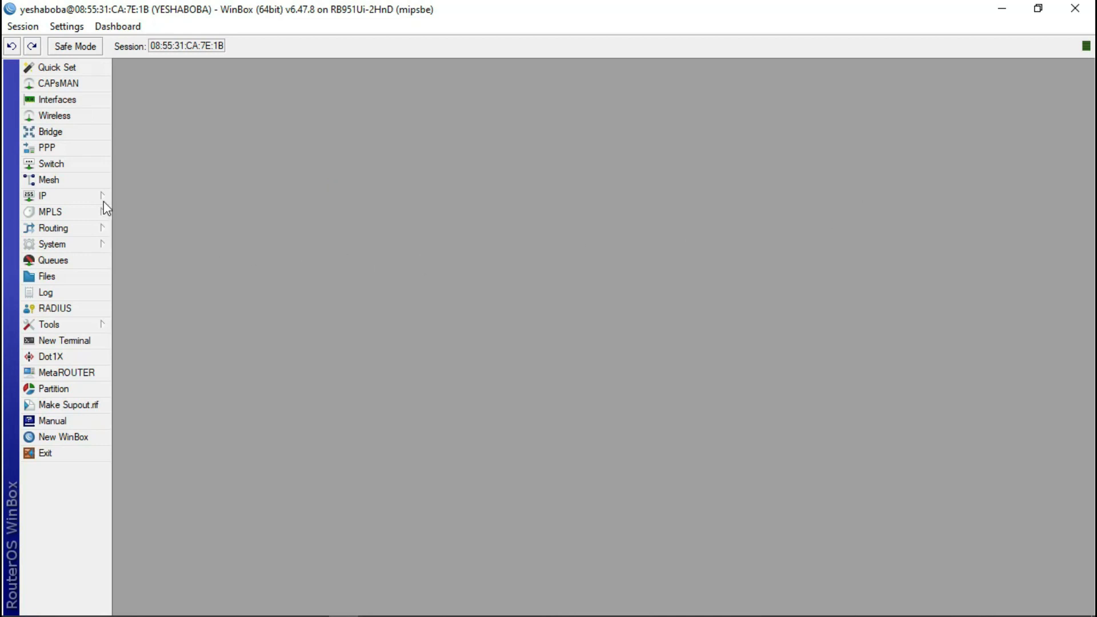
# - Open IP > Firewall to its NAT rules list, which holds 0 rules
pyautogui.moveTo(74, 201)
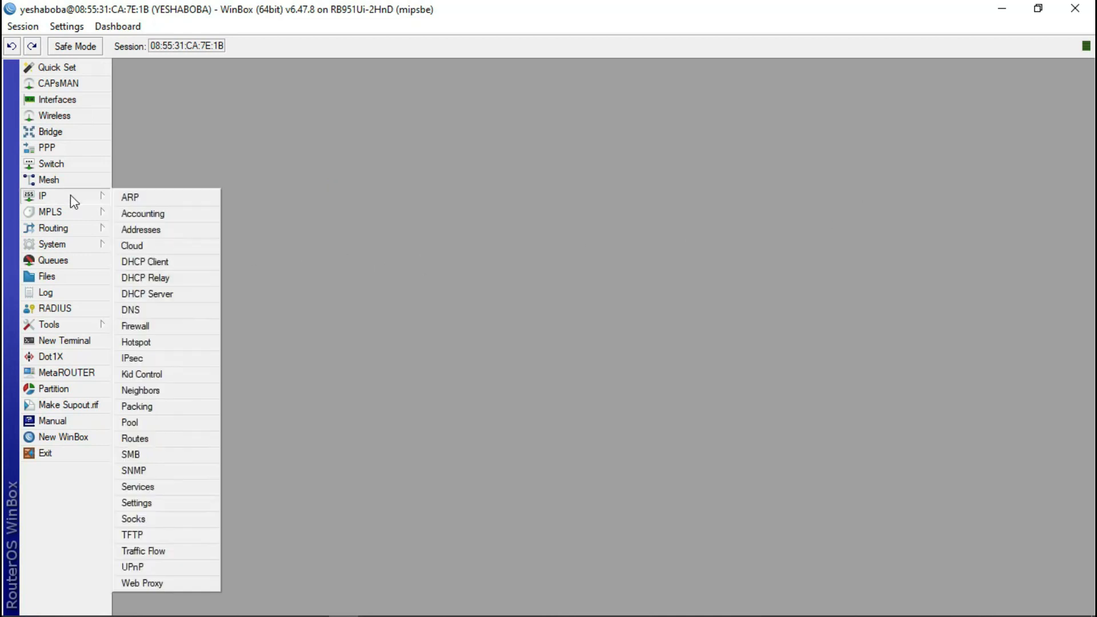
pyautogui.click(157, 324)
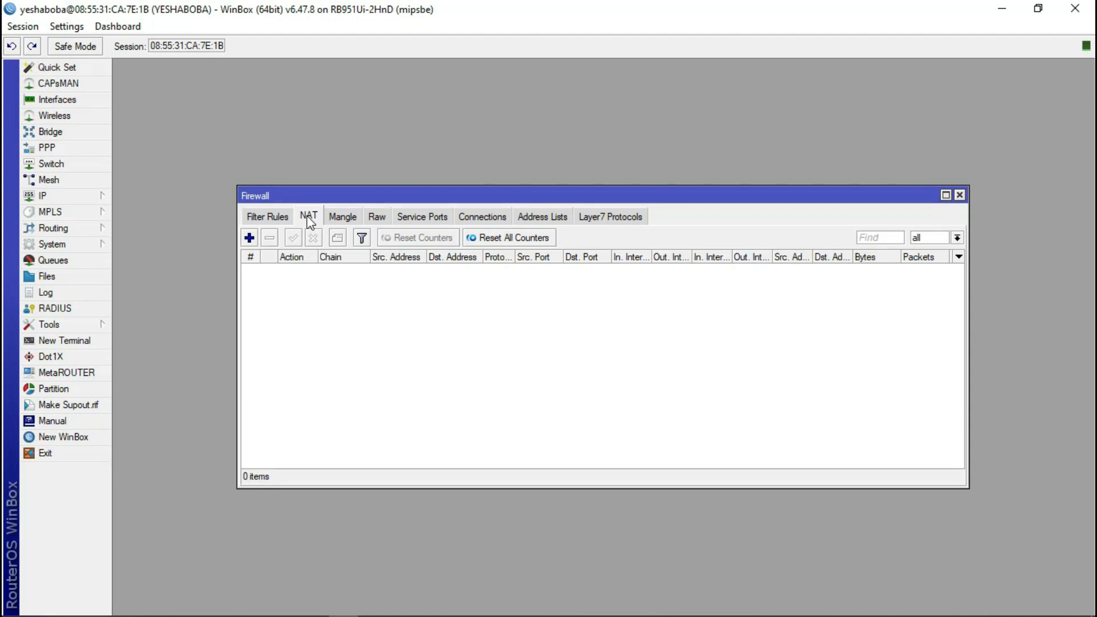
pyautogui.moveTo(247, 613)
pyautogui.moveTo(1026, 614)
pyautogui.click(960, 195)
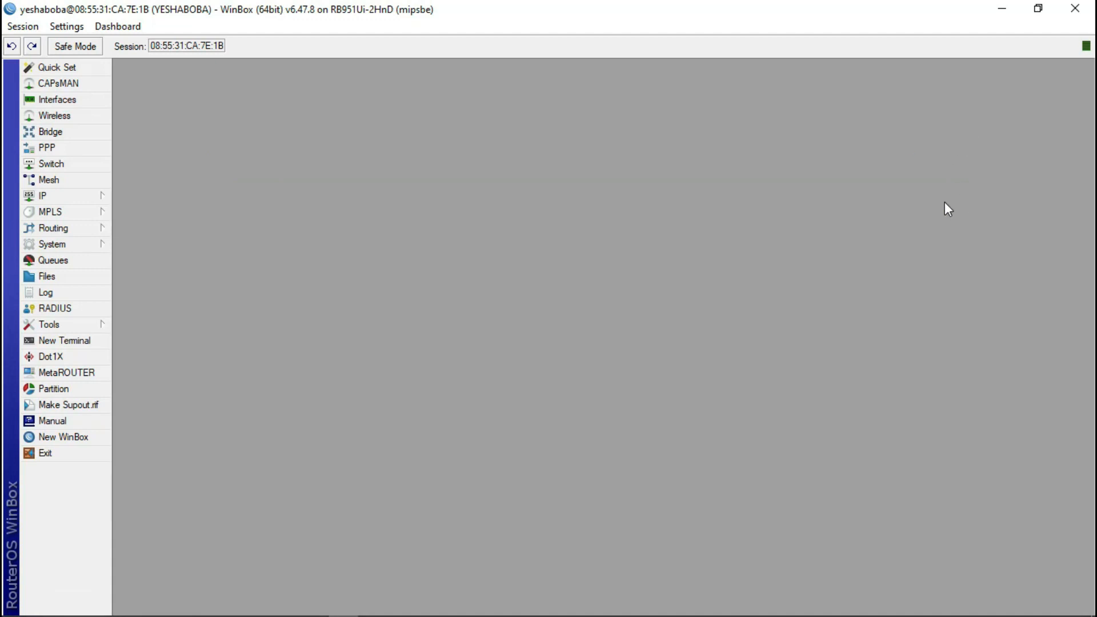
pyautogui.click(82, 194)
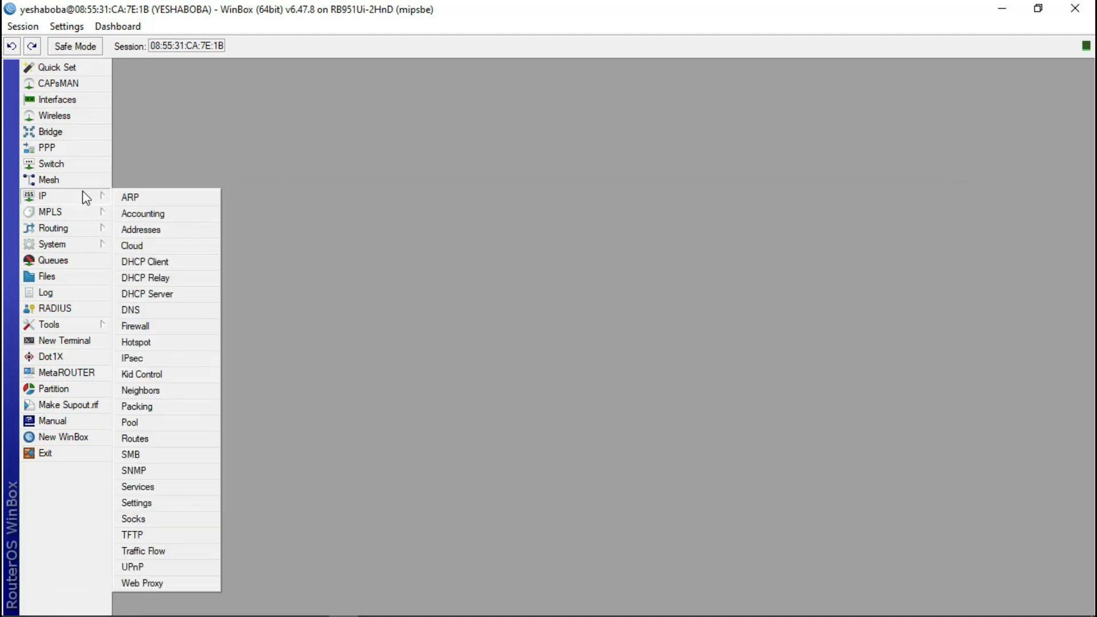
pyautogui.click(52, 211)
pyautogui.click(50, 195)
pyautogui.click(152, 327)
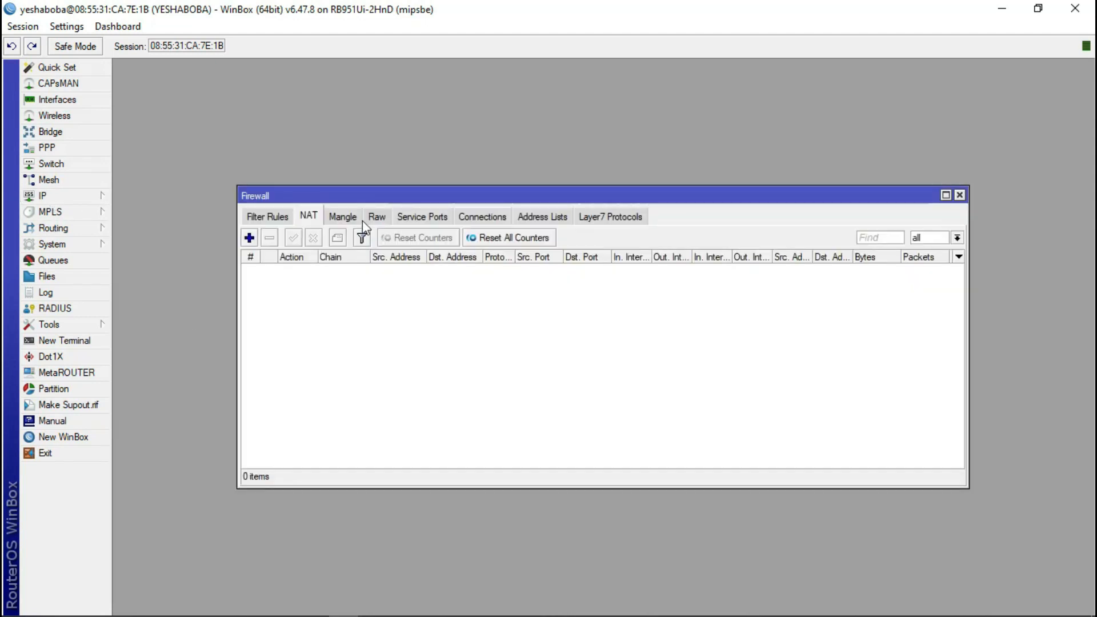
# - Draft a new srcnat NAT rule with Out. Interface set to INTERNET
pyautogui.click(249, 237)
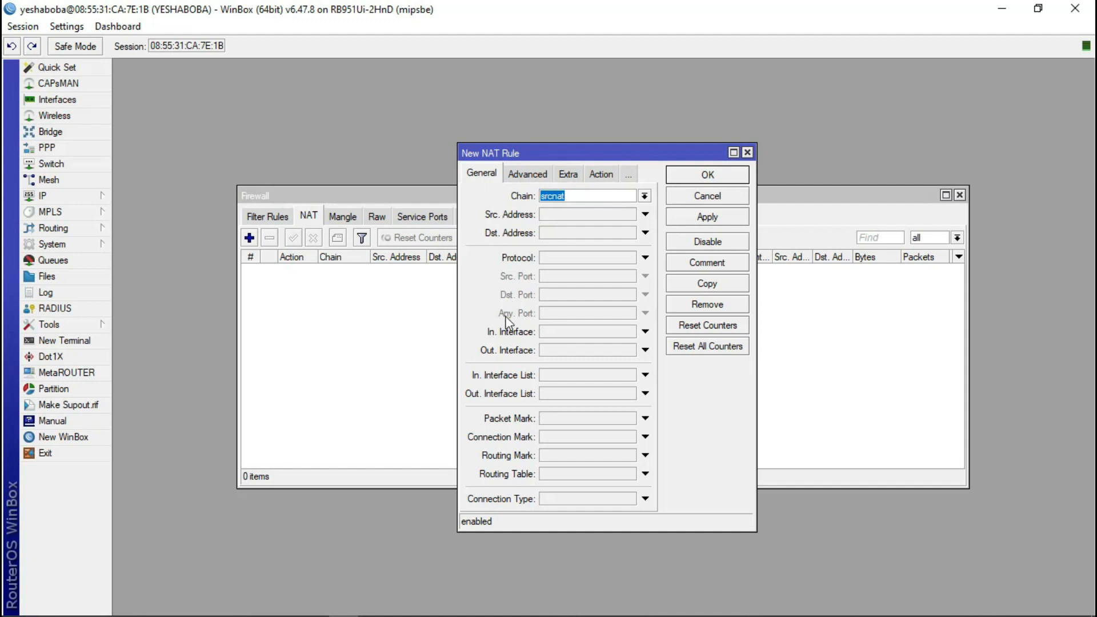
pyautogui.click(645, 349)
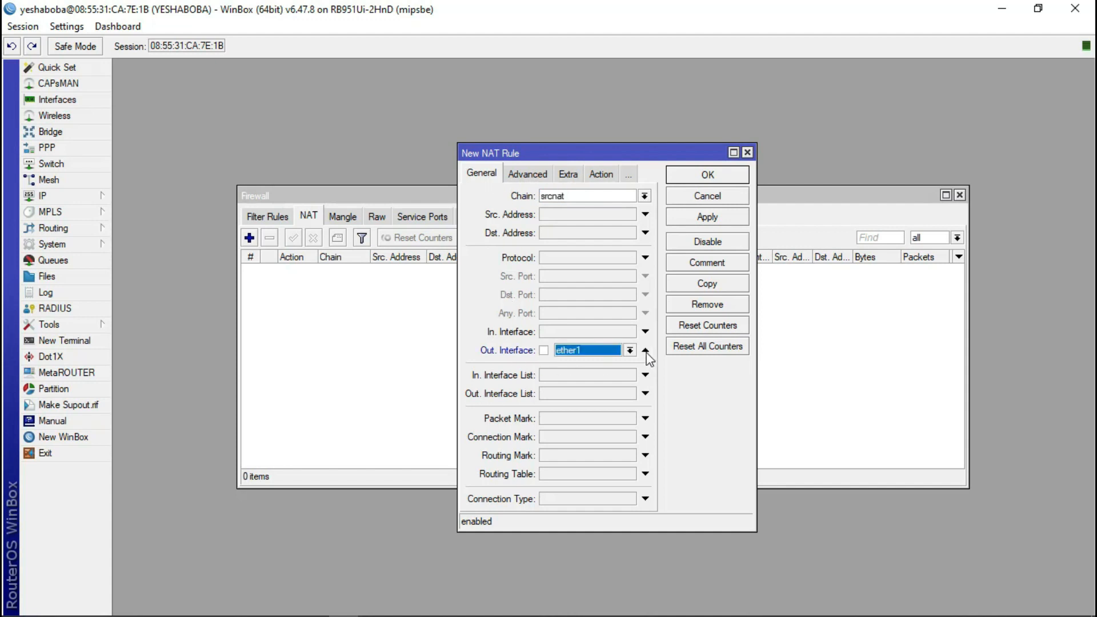
pyautogui.click(629, 351)
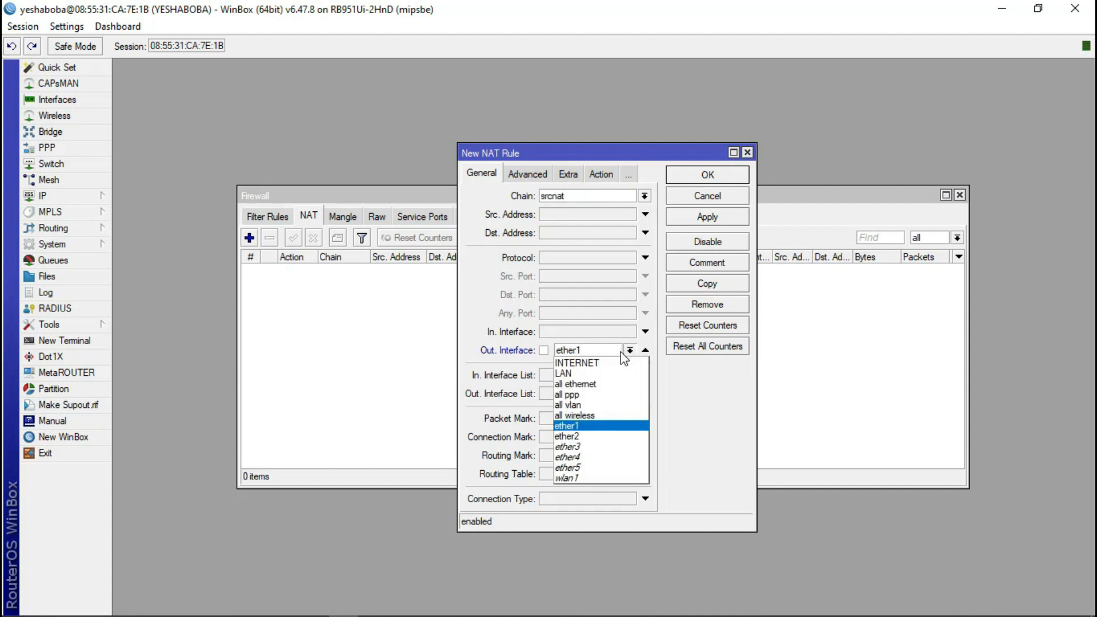
pyautogui.click(610, 363)
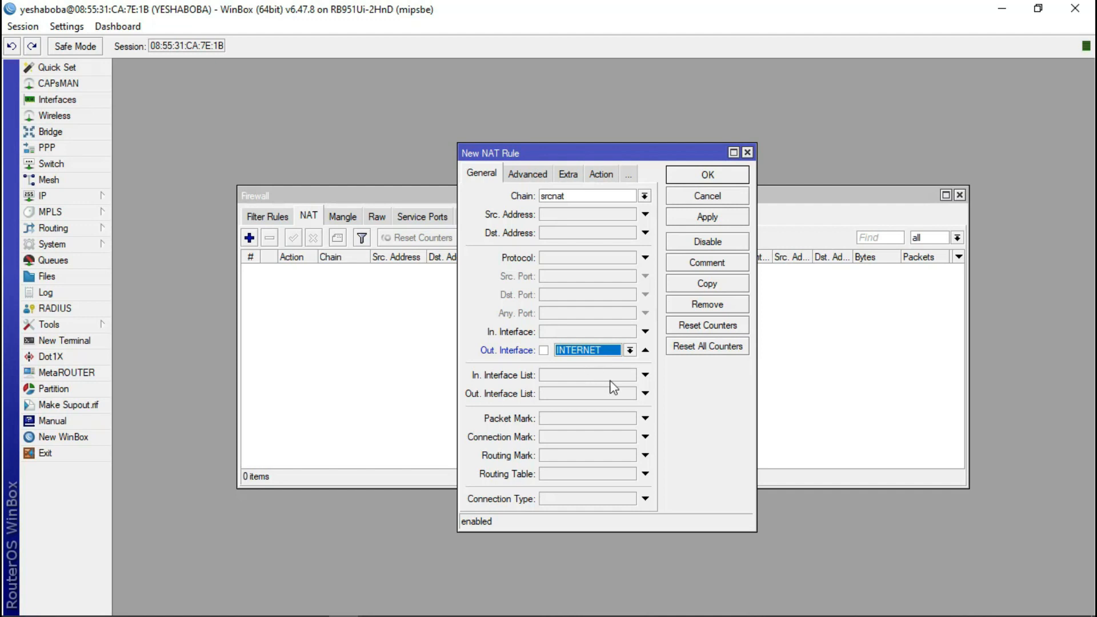
pyautogui.click(630, 350)
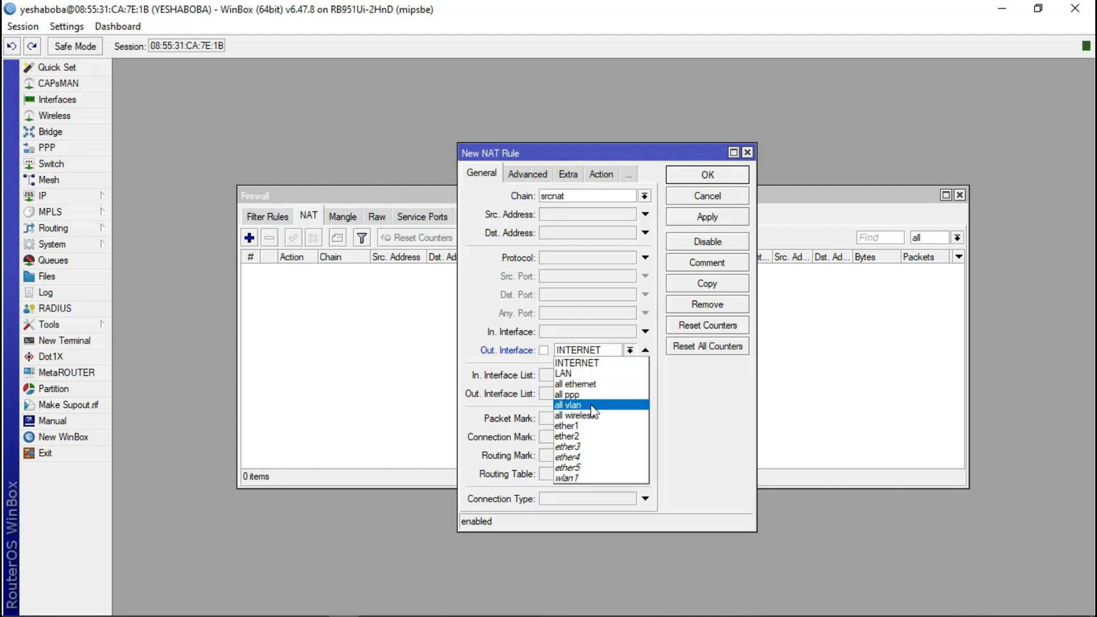
pyautogui.click(588, 425)
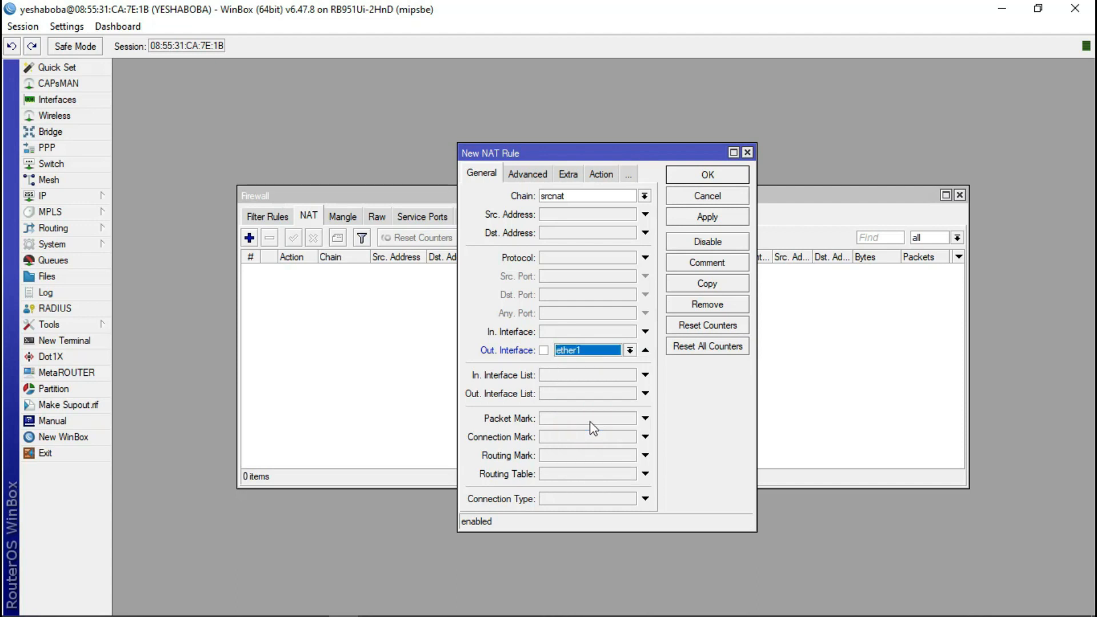
pyautogui.click(630, 351)
pyautogui.click(614, 366)
# - Set the rule's action to masquerade and save it
pyautogui.click(604, 176)
pyautogui.click(644, 196)
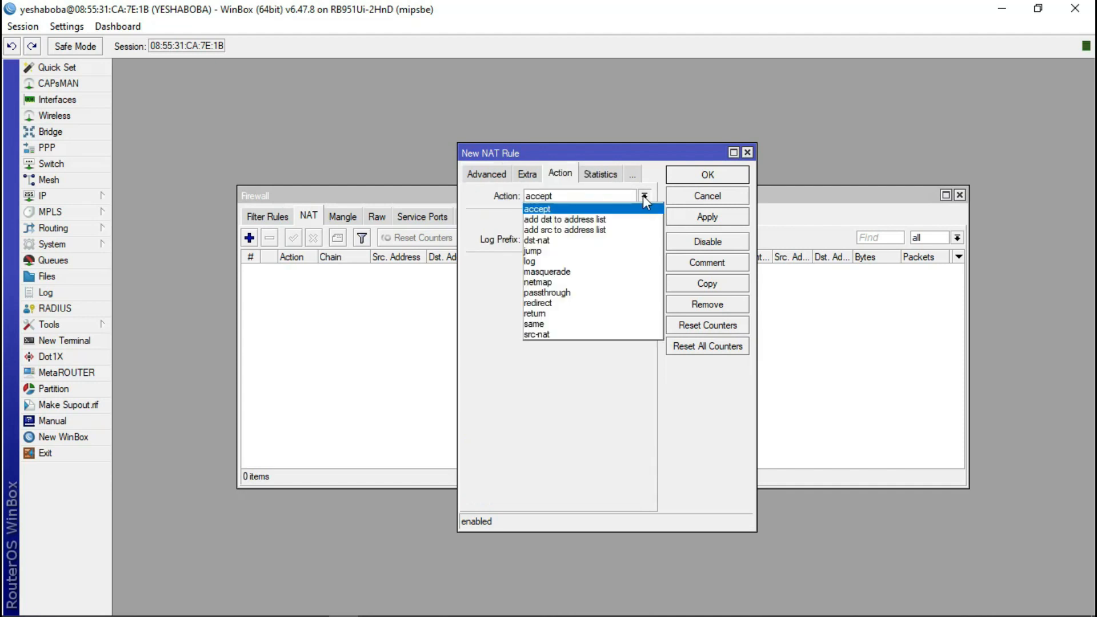
pyautogui.click(568, 272)
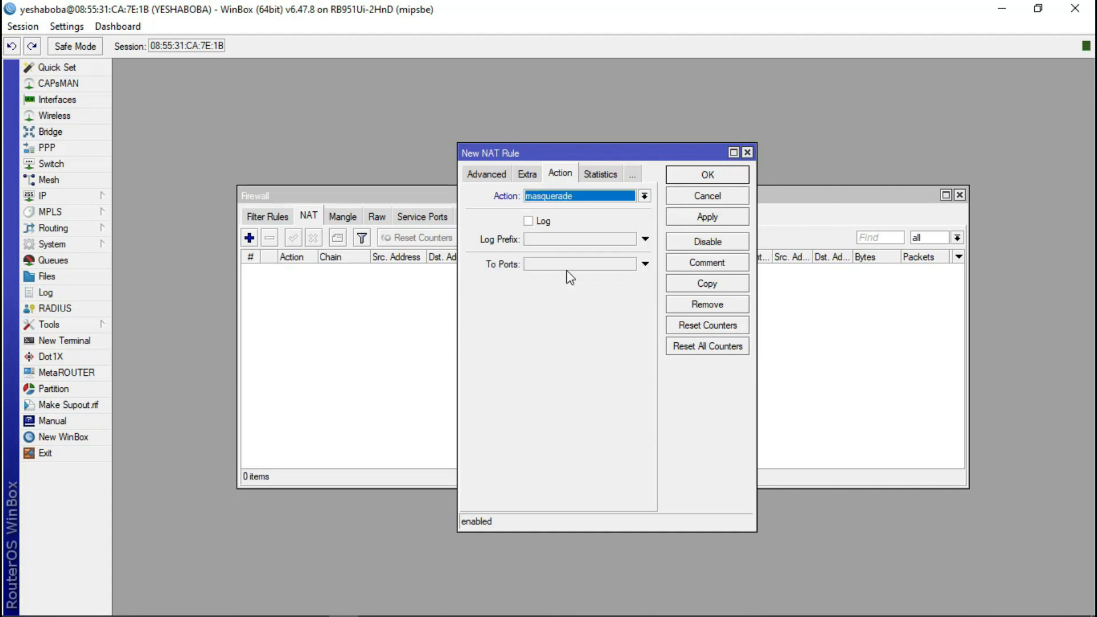
pyautogui.click(708, 176)
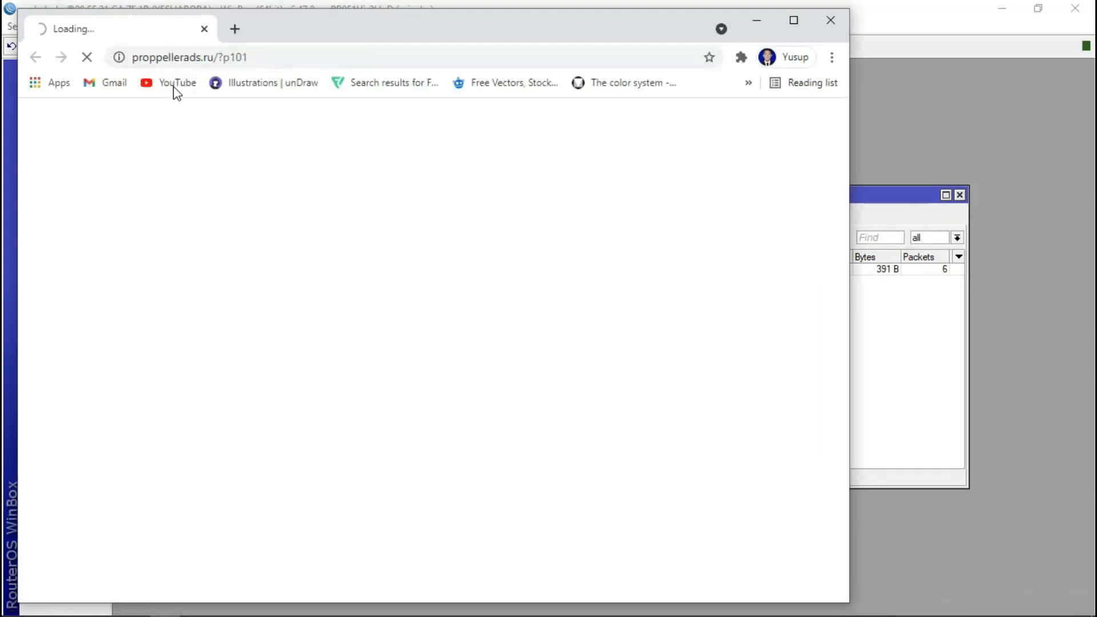
# - Open YouTube from the Chrome bookmark and scroll through the home page
pyautogui.click(170, 82)
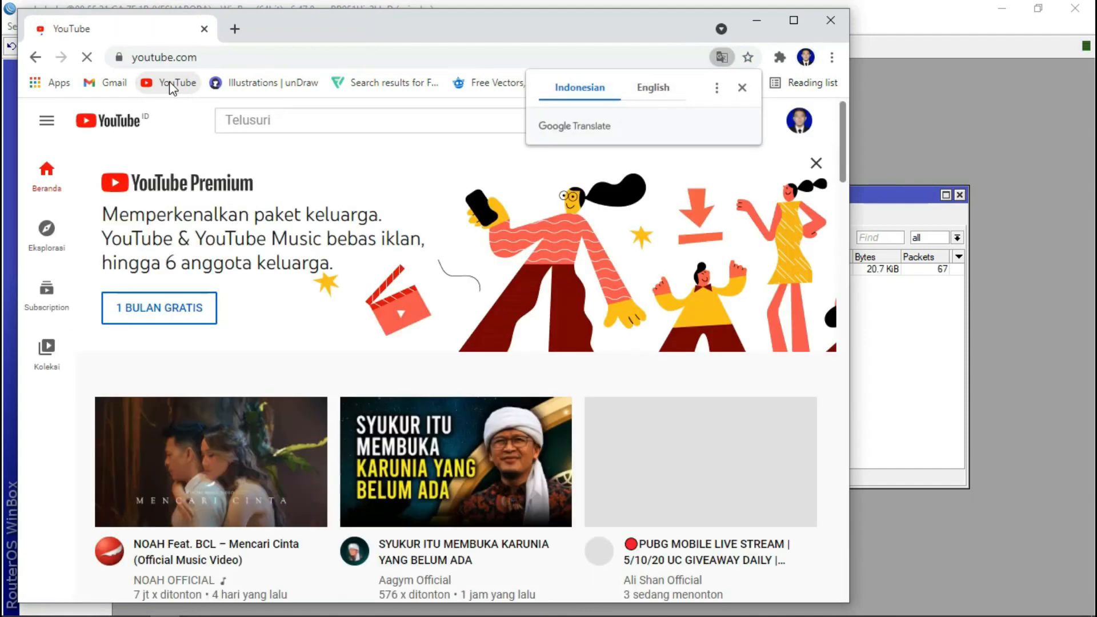
pyautogui.scroll(-7, 278, 366)
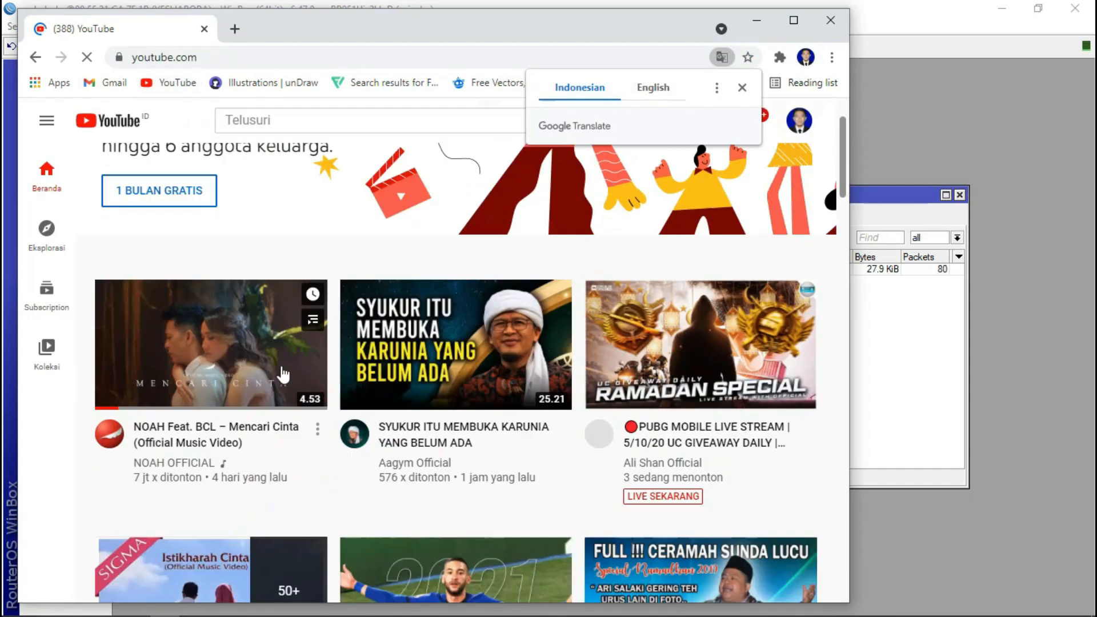
pyautogui.scroll(-15, 278, 372)
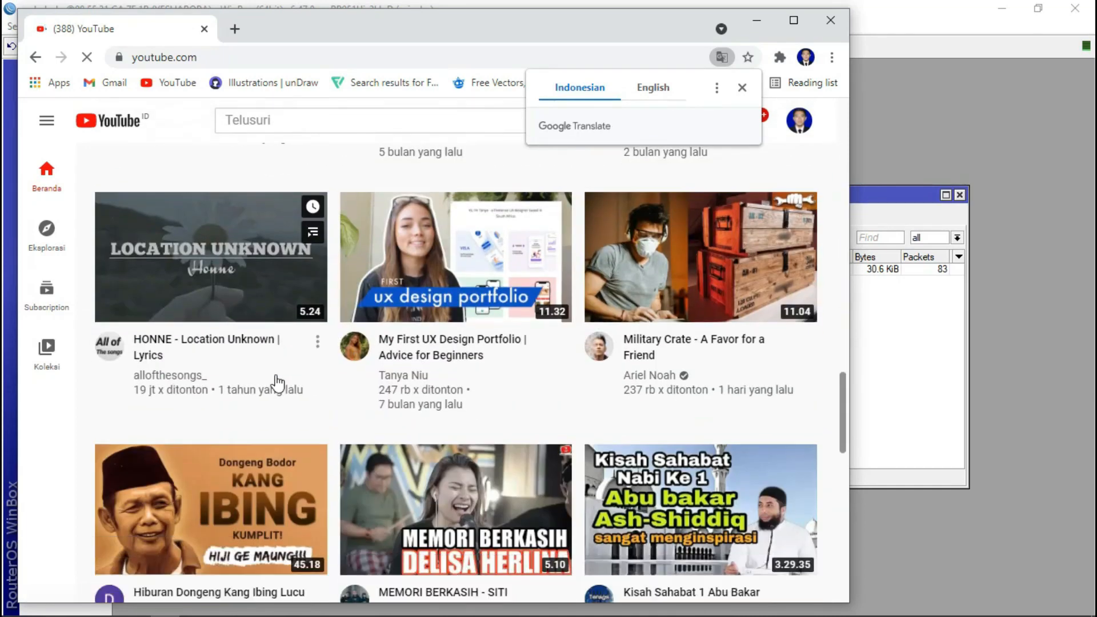
pyautogui.scroll(6, 275, 370)
pyautogui.scroll(-3, 276, 370)
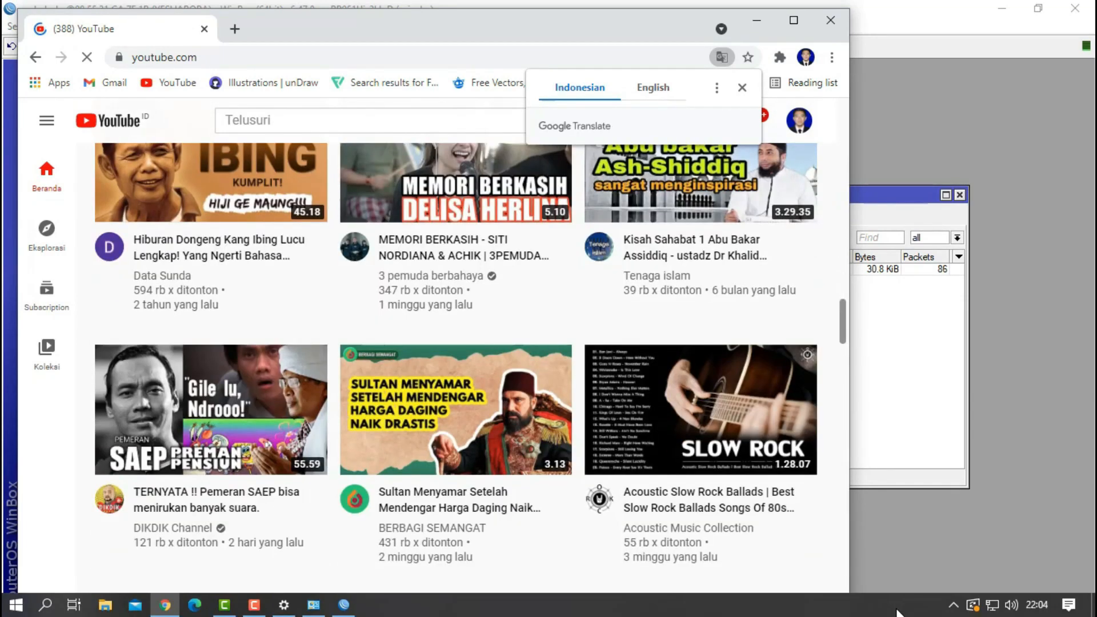
pyautogui.scroll(15, 321, 350)
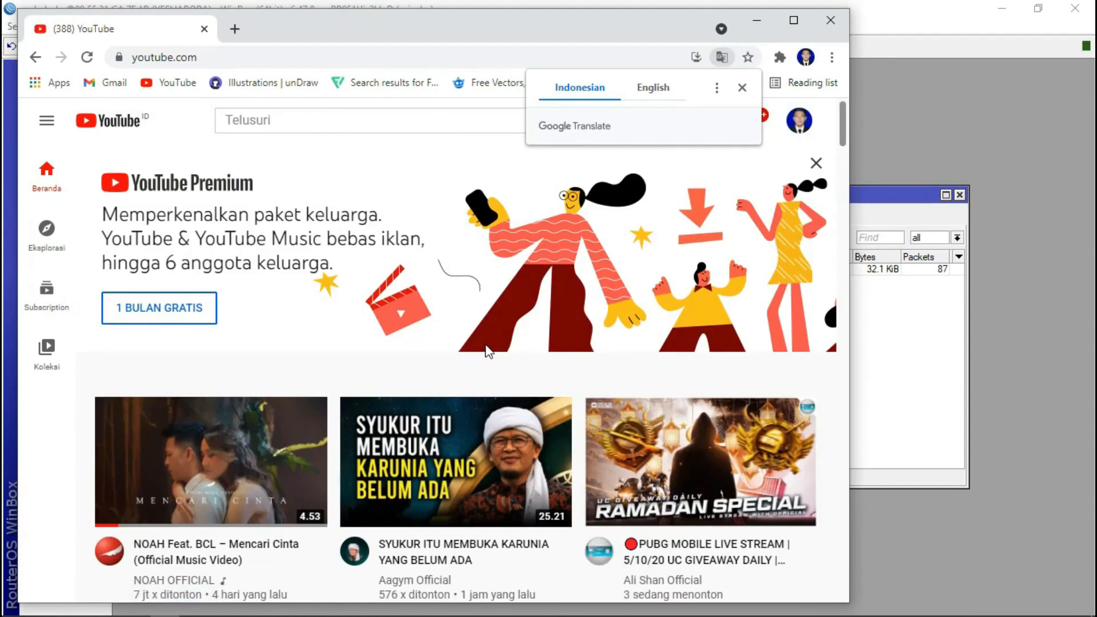
# - Play and pause the NOAH Feat. BCL – Mencari Cinta video, then close Chrome
pyautogui.click(241, 494)
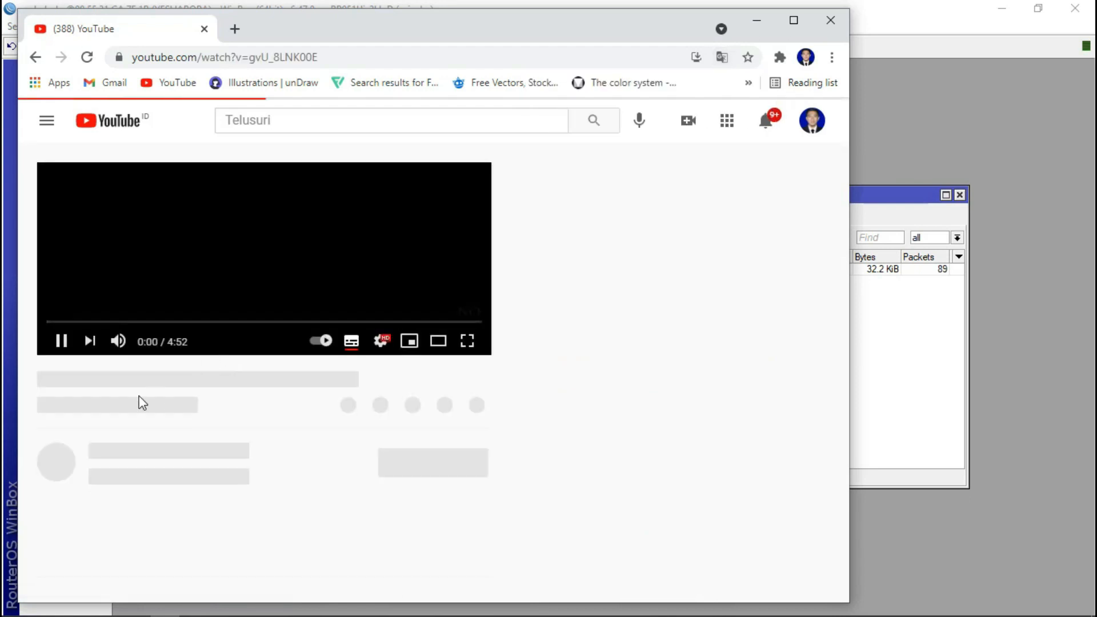
pyautogui.click(76, 451)
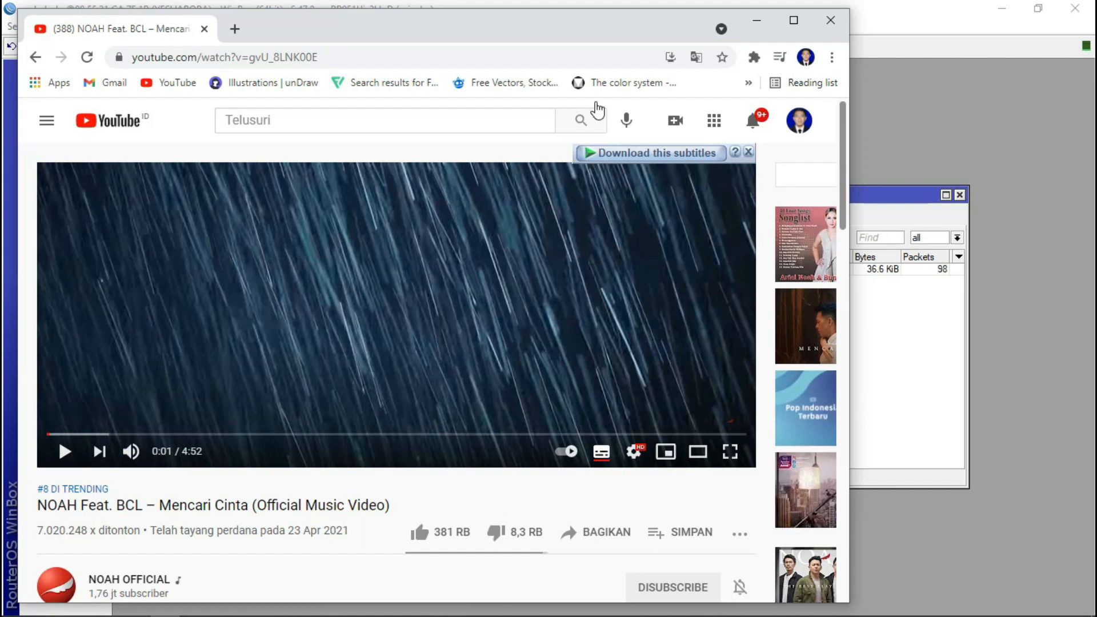
pyautogui.click(822, 19)
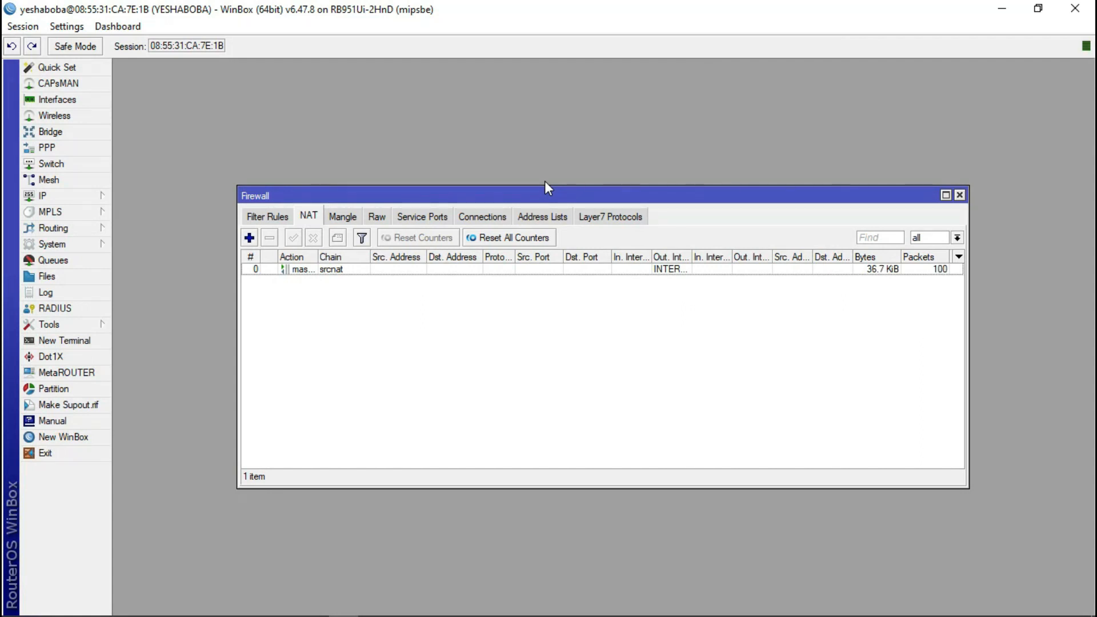
# - Close the Firewall window and glance at the Wireless list, where wlan1 is still disabled
pyautogui.click(958, 194)
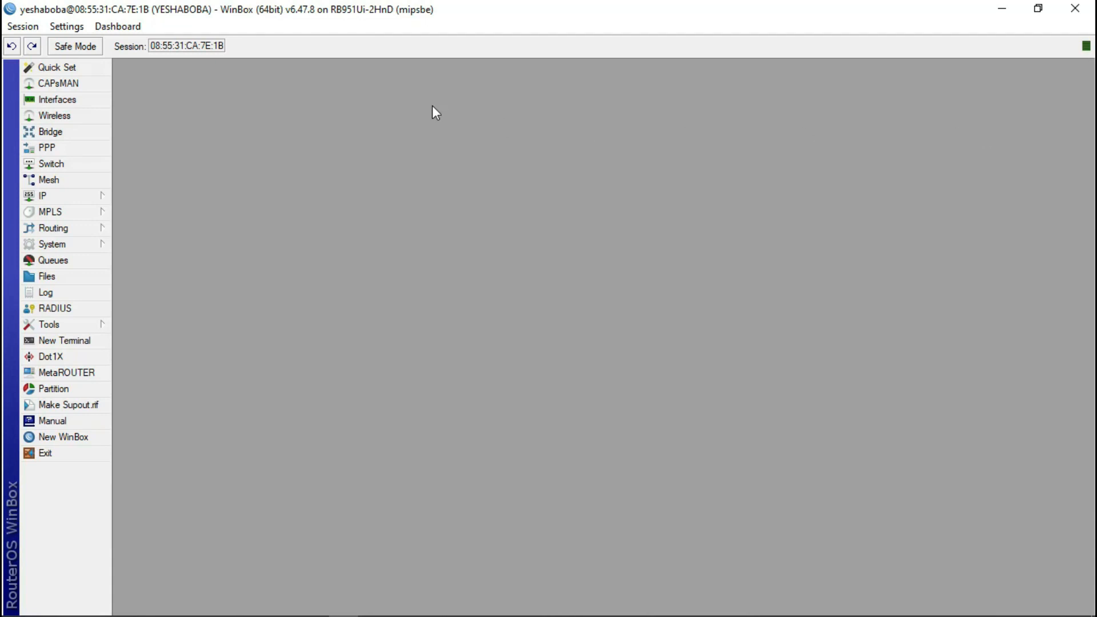
pyautogui.click(57, 116)
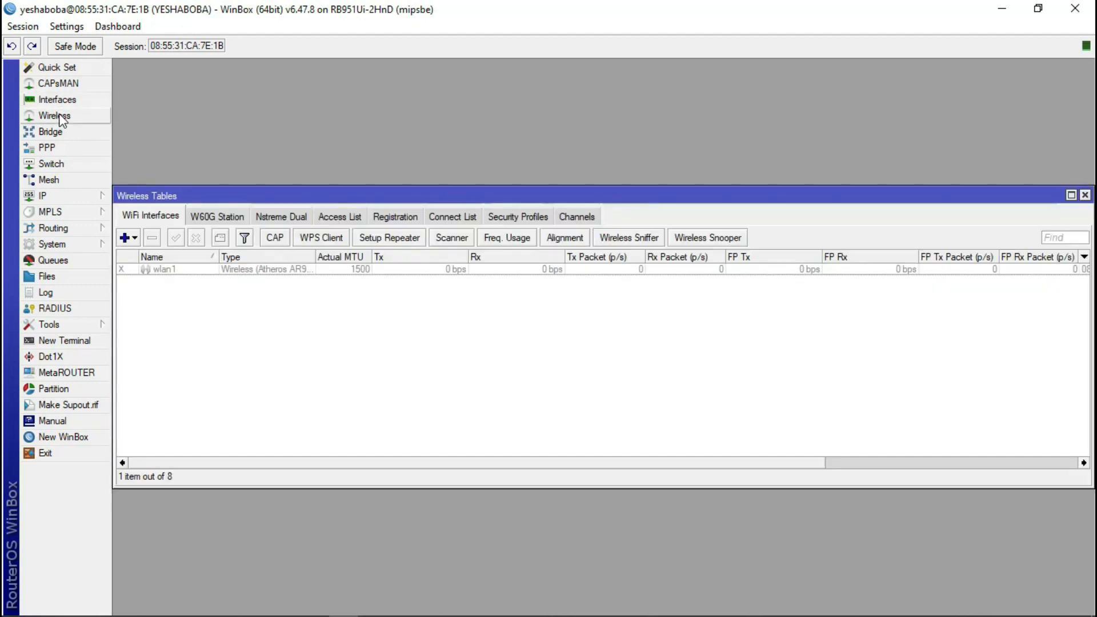
pyautogui.click(1085, 196)
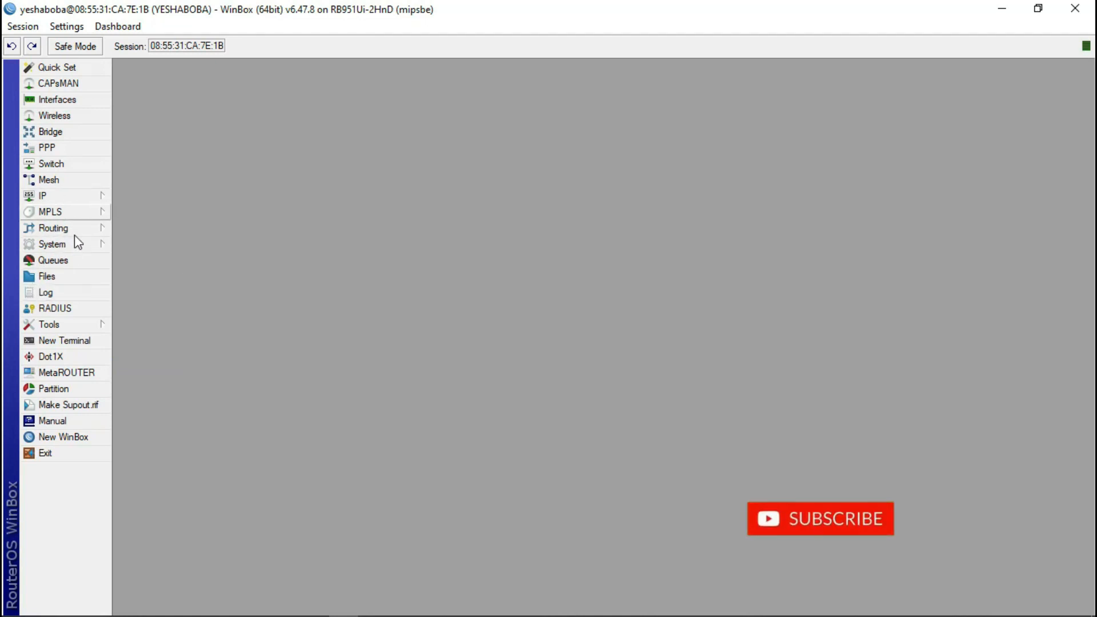
# - Check IP > Hotspot, which lists 0 servers, then close it
pyautogui.click(80, 196)
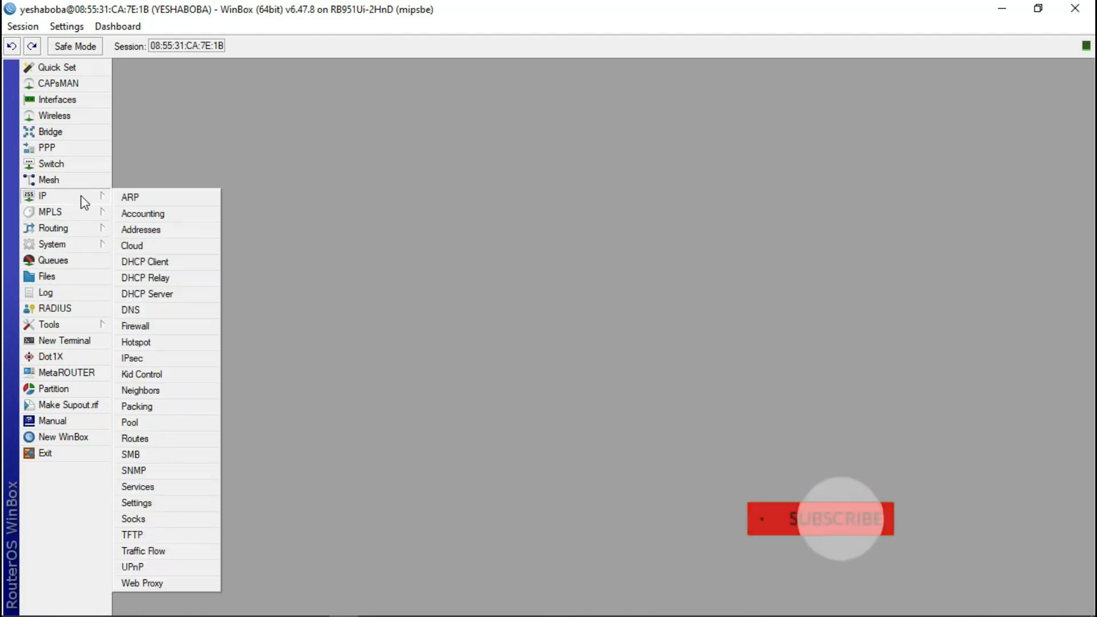
pyautogui.click(162, 343)
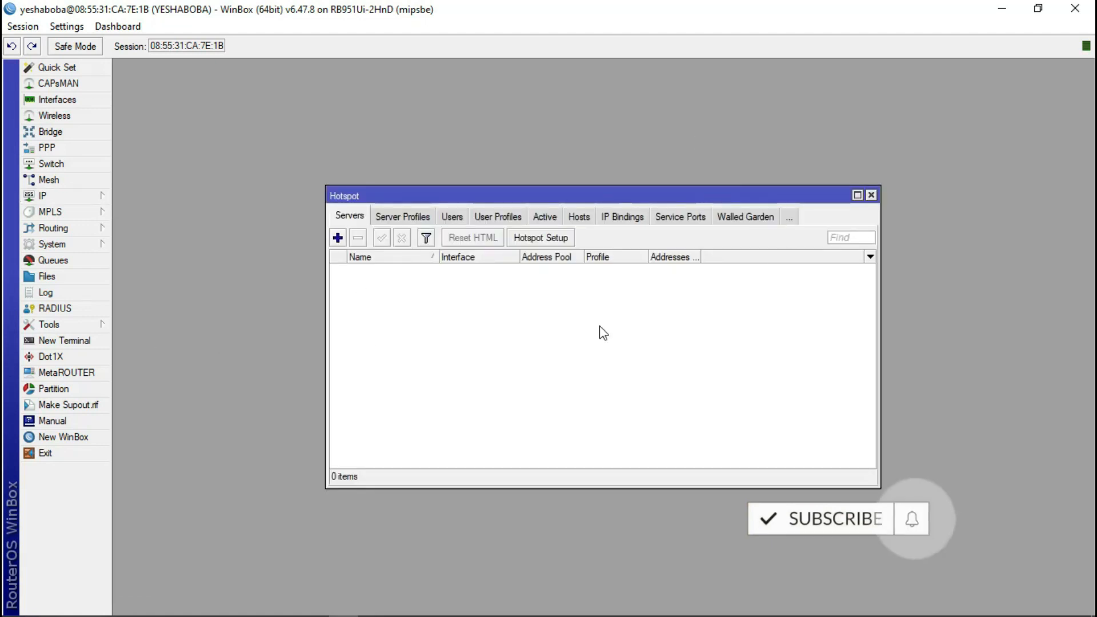
pyautogui.click(871, 194)
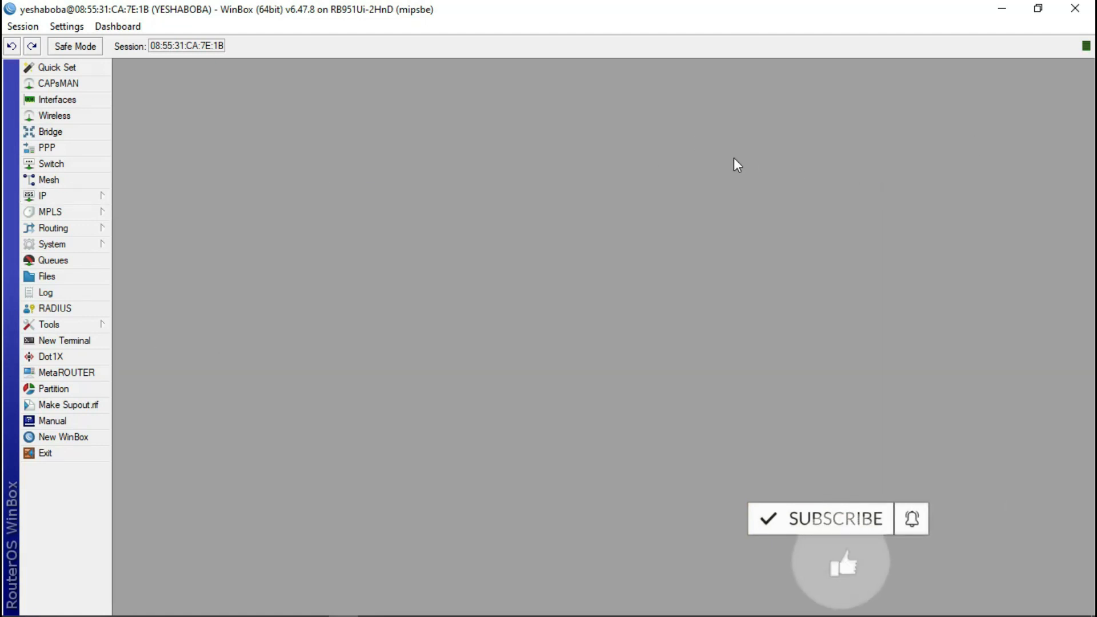